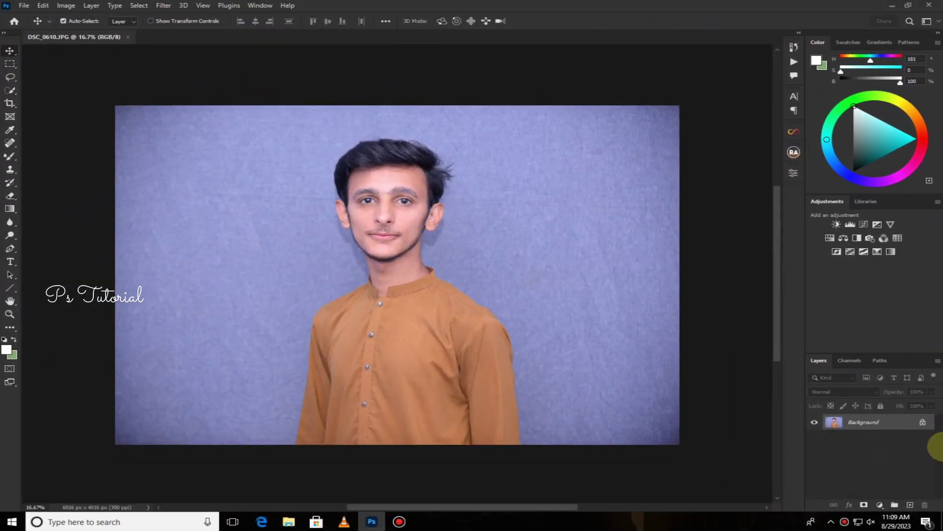
Step: Crop both sides in to a narrow vertical frame around the man, then duplicate Background
{"action": "left_click", "coordinate": [5, 106]}
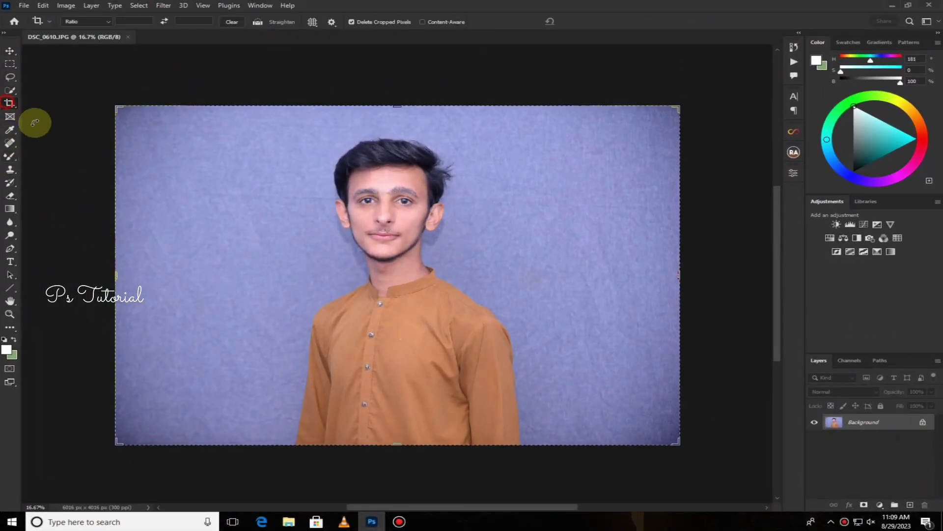
{"action": "left_click_drag", "start_coordinate": [116, 278], "coordinate": [192, 278]}
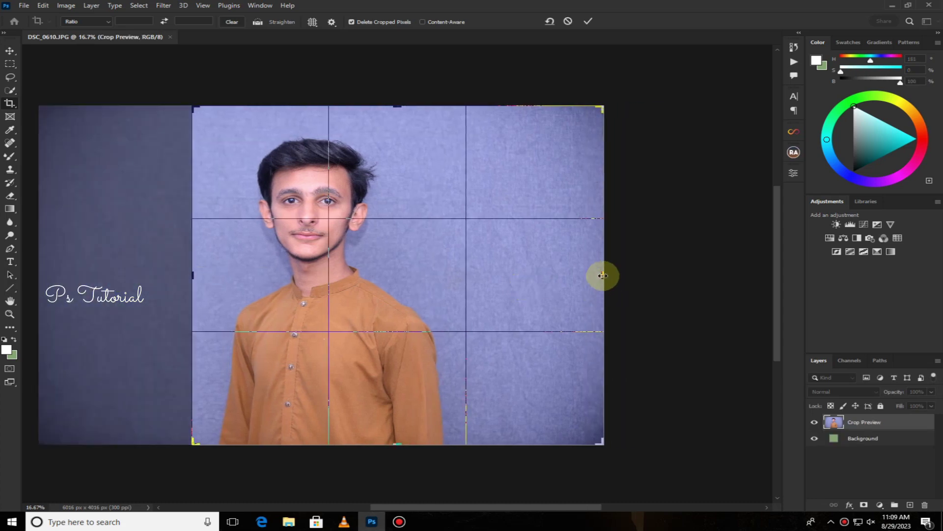
{"action": "left_click_drag", "start_coordinate": [602, 275], "coordinate": [528, 281]}
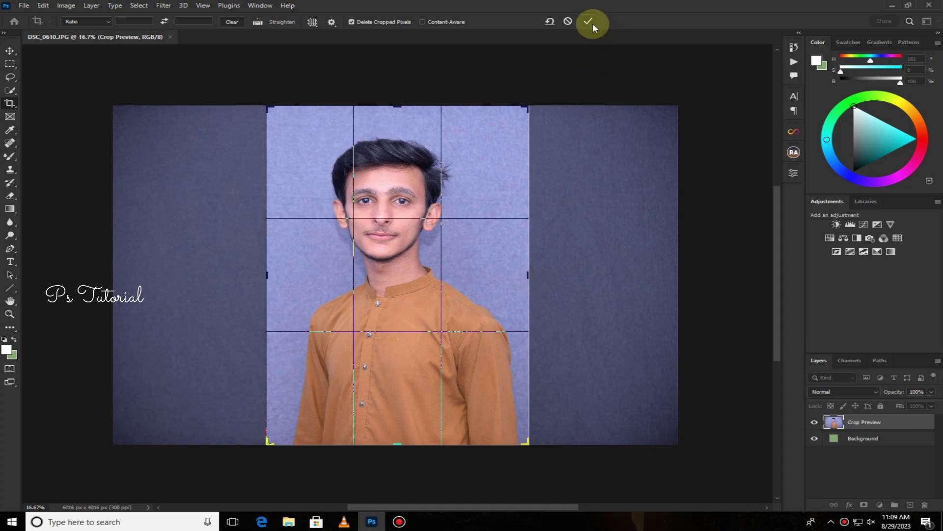
{"action": "left_click", "coordinate": [589, 22]}
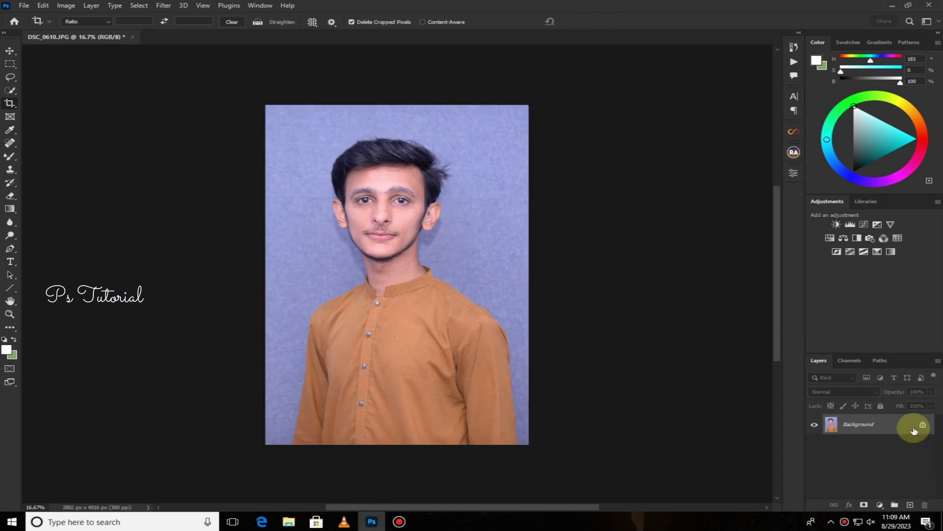
{"action": "left_click_drag", "start_coordinate": [907, 425], "coordinate": [910, 500]}
Step: Apply a Camera Raw Filter with Highlights -37 and Shadows +7 to the copied layer
{"action": "left_click", "coordinate": [164, 6]}
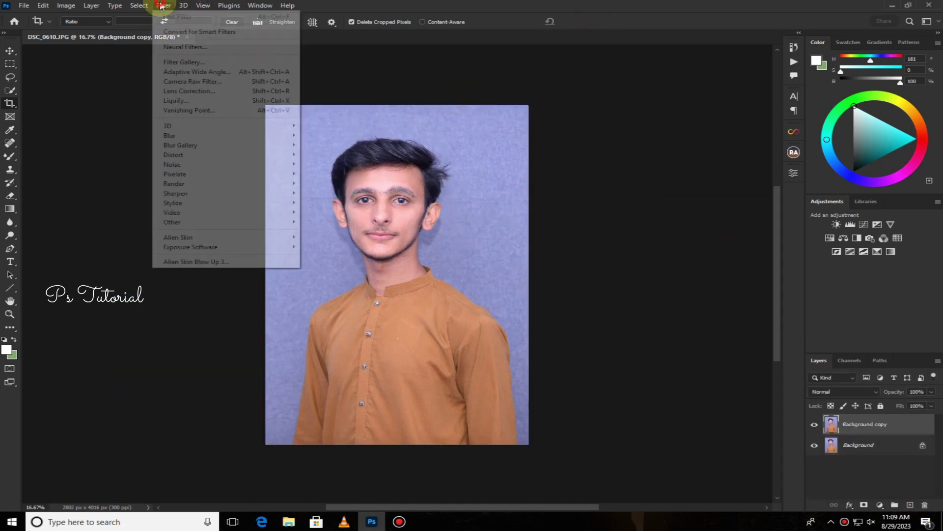
{"action": "left_click", "coordinate": [195, 81]}
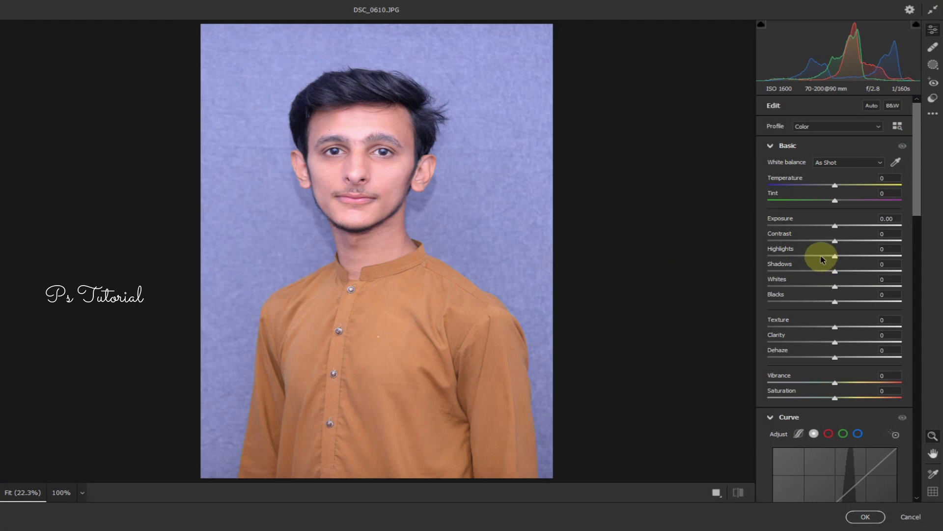
{"action": "left_click_drag", "start_coordinate": [824, 260], "coordinate": [810, 258]}
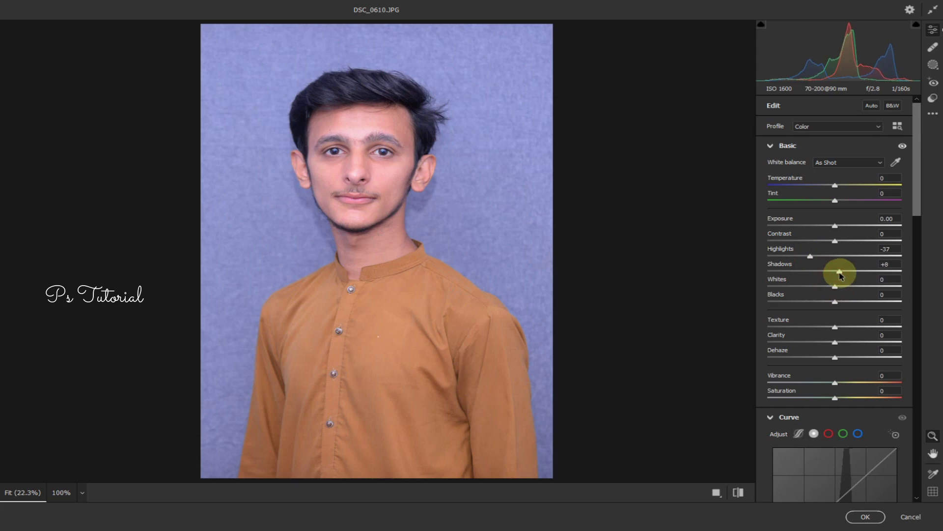
{"action": "left_click_drag", "start_coordinate": [841, 273], "coordinate": [839, 273]}
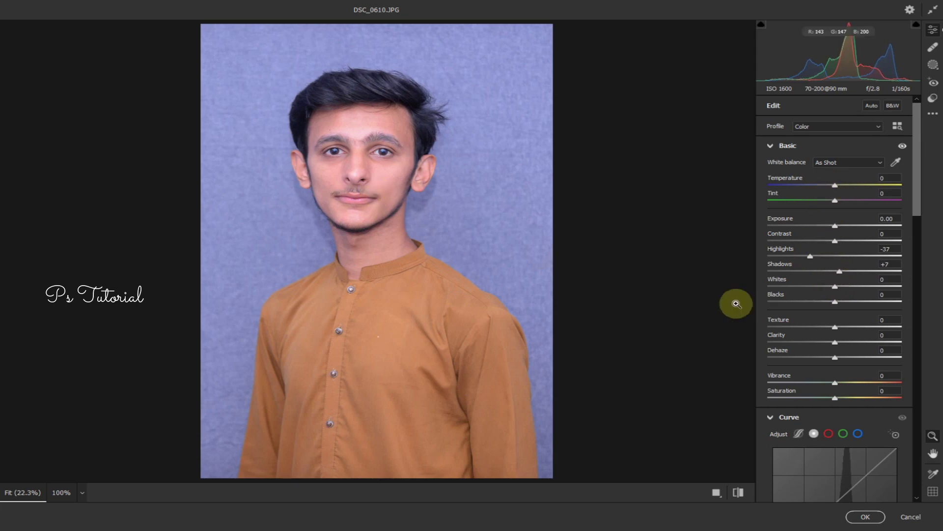
{"action": "left_click", "coordinate": [866, 517]}
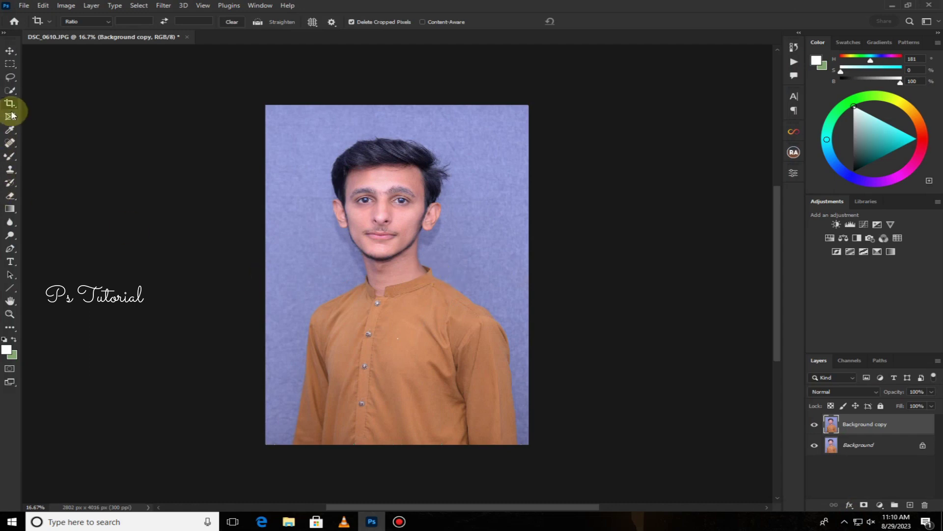
Step: Select the man automatically with Select Subject from the Quick Selection tool
{"action": "left_click", "coordinate": [10, 91]}
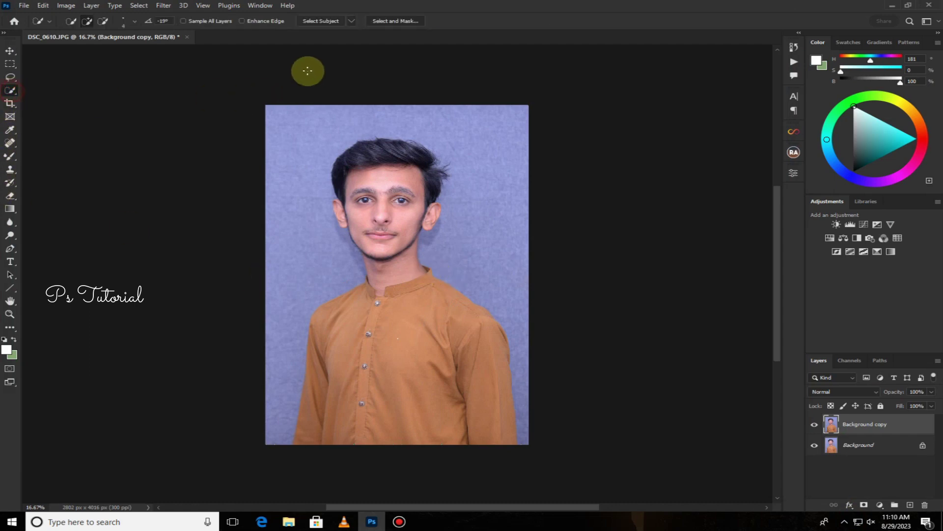
{"action": "left_click", "coordinate": [318, 21]}
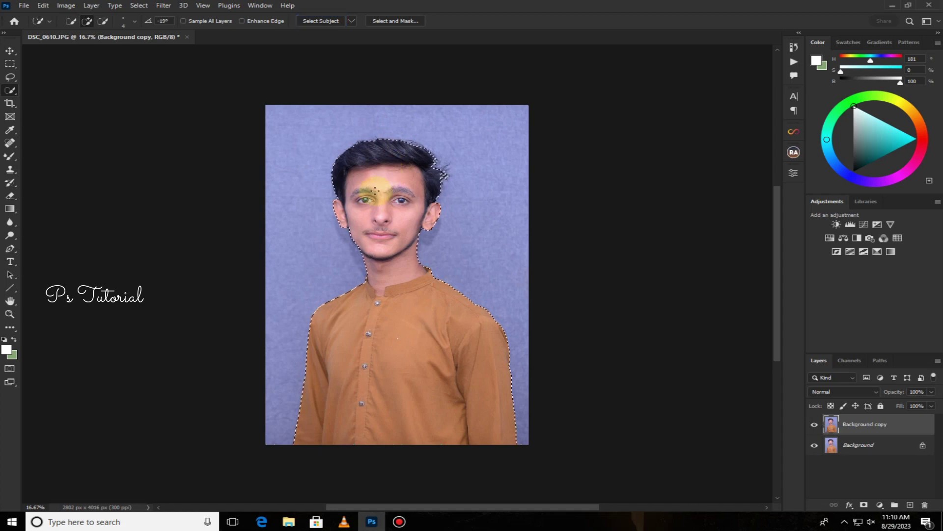
{"action": "scroll", "coordinate": [371, 181], "scroll_direction": "up", "scroll_amount": 1}
{"action": "scroll", "coordinate": [369, 180], "scroll_direction": "up", "scroll_amount": 3}
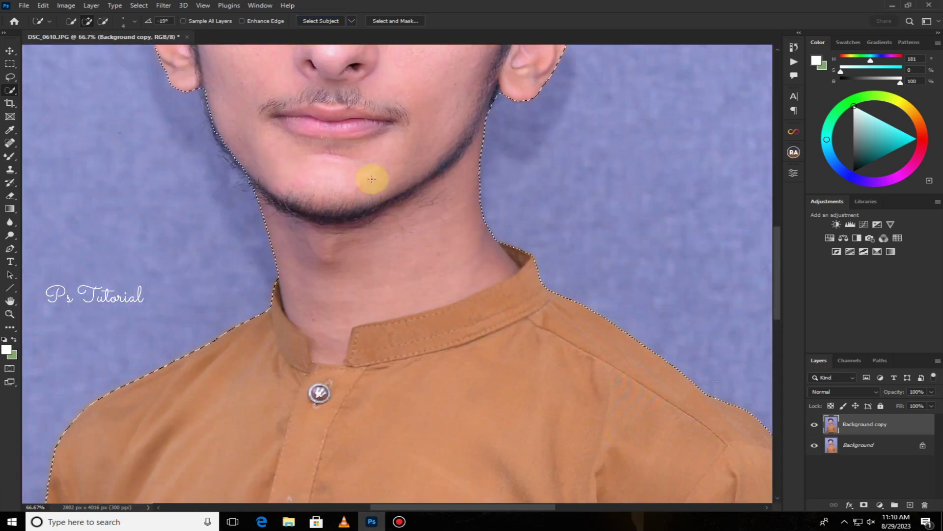
{"action": "left_click_drag", "start_coordinate": [383, 194], "coordinate": [361, 319]}
{"action": "mouse_move", "coordinate": [311, 122]}
{"action": "left_mouse_down"}
{"action": "mouse_move", "coordinate": [320, 268]}
{"action": "mouse_move", "coordinate": [294, 261]}
{"action": "left_mouse_up"}
{"action": "left_click_drag", "start_coordinate": [293, 186], "coordinate": [293, 292]}
Step: Refine the selection edges along his left hair and jaw in Select and Mask
{"action": "left_click", "coordinate": [386, 21]}
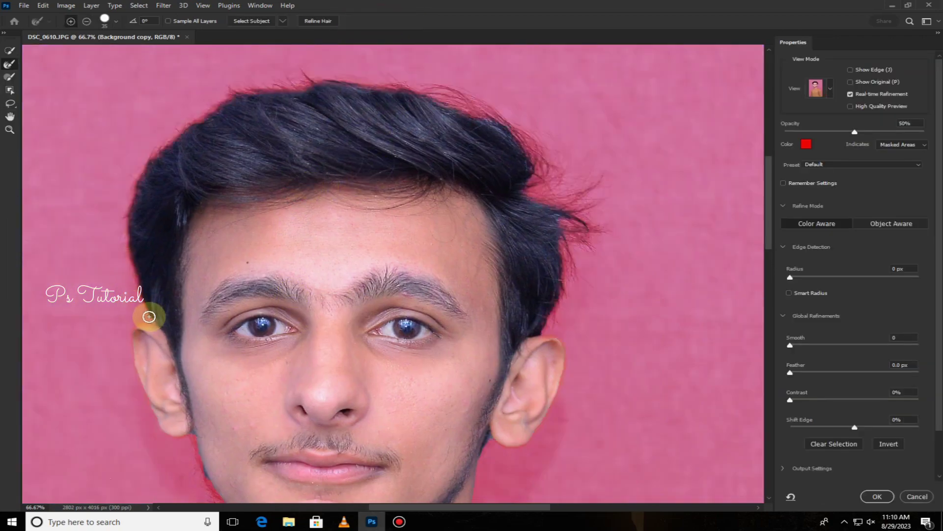
{"action": "mouse_move", "coordinate": [152, 317]}
{"action": "left_mouse_down"}
{"action": "mouse_move", "coordinate": [133, 257]}
{"action": "mouse_move", "coordinate": [139, 172]}
{"action": "mouse_move", "coordinate": [185, 120]}
{"action": "mouse_move", "coordinate": [276, 84]}
{"action": "mouse_move", "coordinate": [404, 90]}
{"action": "mouse_move", "coordinate": [495, 124]}
{"action": "mouse_move", "coordinate": [550, 219]}
{"action": "mouse_move", "coordinate": [558, 306]}
{"action": "mouse_move", "coordinate": [537, 337]}
{"action": "mouse_move", "coordinate": [551, 345]}
{"action": "left_mouse_up"}
{"action": "scroll", "coordinate": [544, 228], "scroll_direction": "down", "scroll_amount": 3}
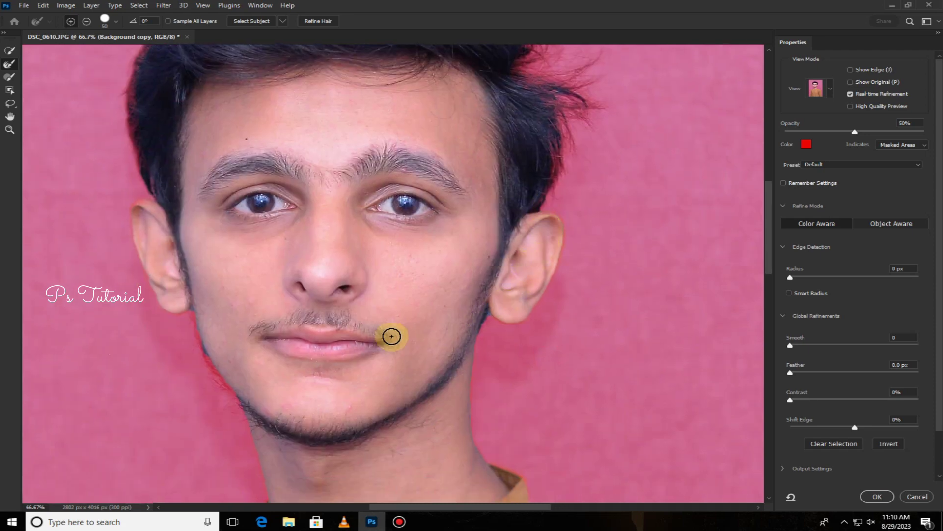
{"action": "scroll", "coordinate": [316, 270], "scroll_direction": "down", "scroll_amount": 1}
{"action": "scroll", "coordinate": [316, 270], "scroll_direction": "left", "scroll_amount": 1}
{"action": "mouse_move", "coordinate": [199, 256]}
{"action": "left_mouse_down"}
{"action": "mouse_move", "coordinate": [236, 259]}
{"action": "mouse_move", "coordinate": [263, 326]}
{"action": "mouse_move", "coordinate": [309, 356]}
{"action": "left_mouse_up"}
{"action": "left_click", "coordinate": [877, 496]}
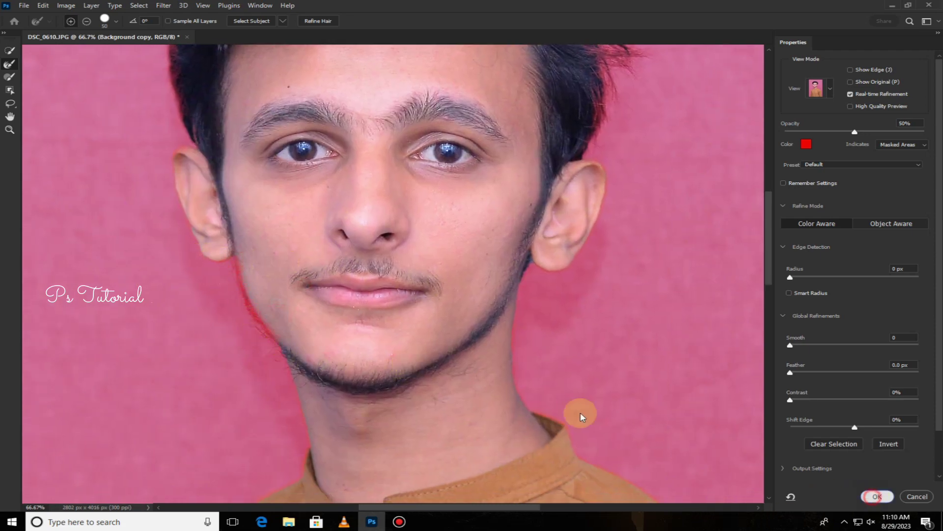
{"action": "mouse_move", "coordinate": [337, 341]}
{"action": "left_mouse_down"}
{"action": "mouse_move", "coordinate": [331, 326]}
{"action": "mouse_move", "coordinate": [371, 381]}
{"action": "left_mouse_up"}
Step: Feather the selection 2 px, copy the man to Layer 1 and the wall to Layer 2
{"action": "right_click", "coordinate": [306, 257]}
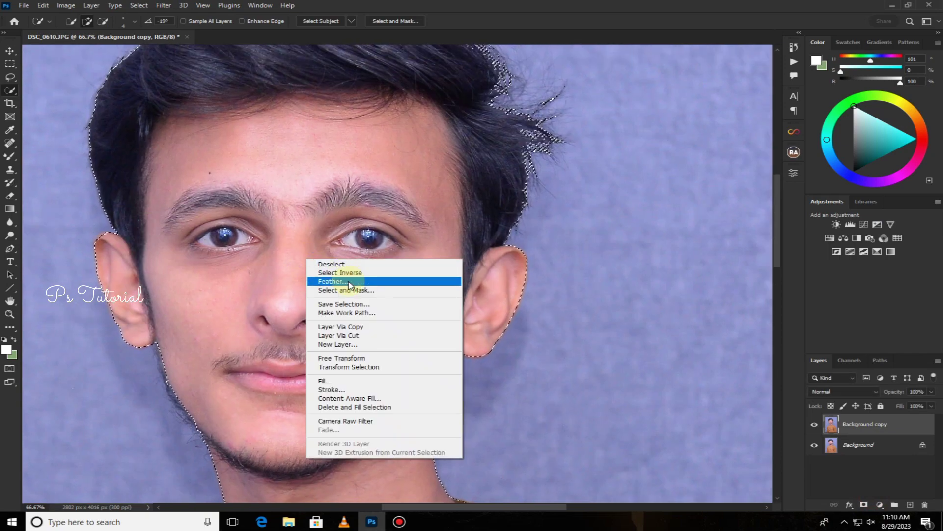
{"action": "left_click", "coordinate": [428, 289]}
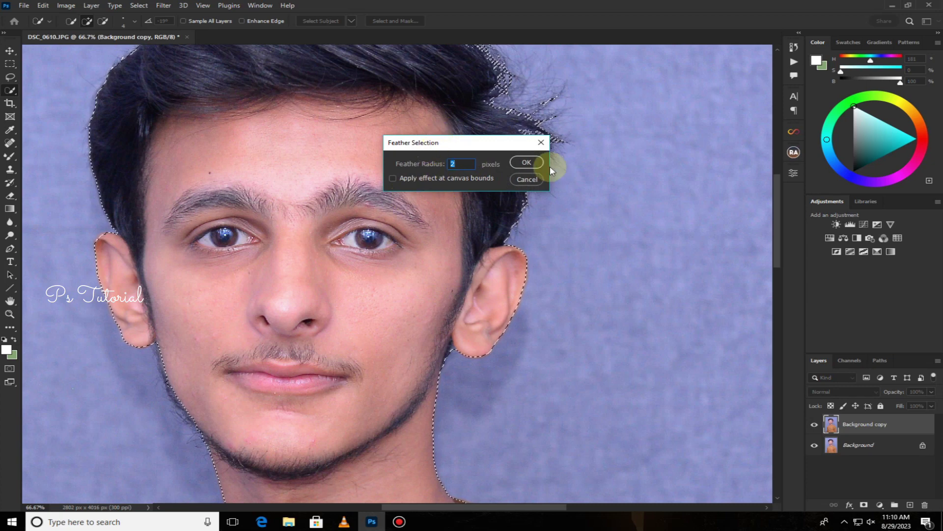
{"action": "left_click", "coordinate": [534, 163]}
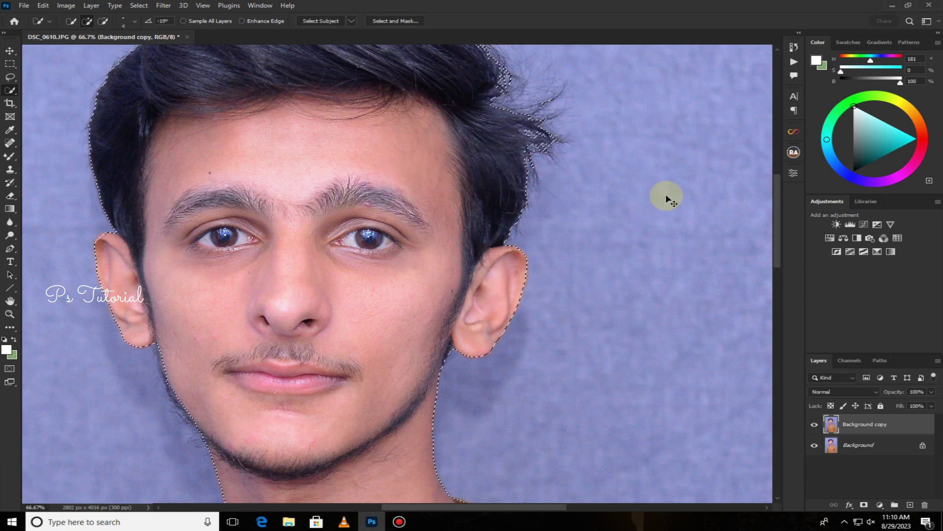
{"action": "key", "text": "ctrl+j"}
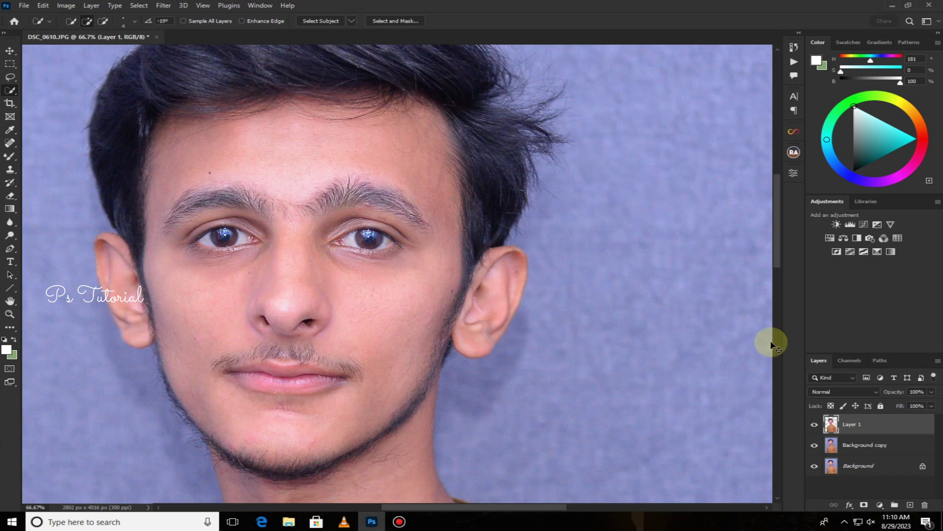
{"action": "left_click", "coordinate": [831, 428], "text": "ctrl"}
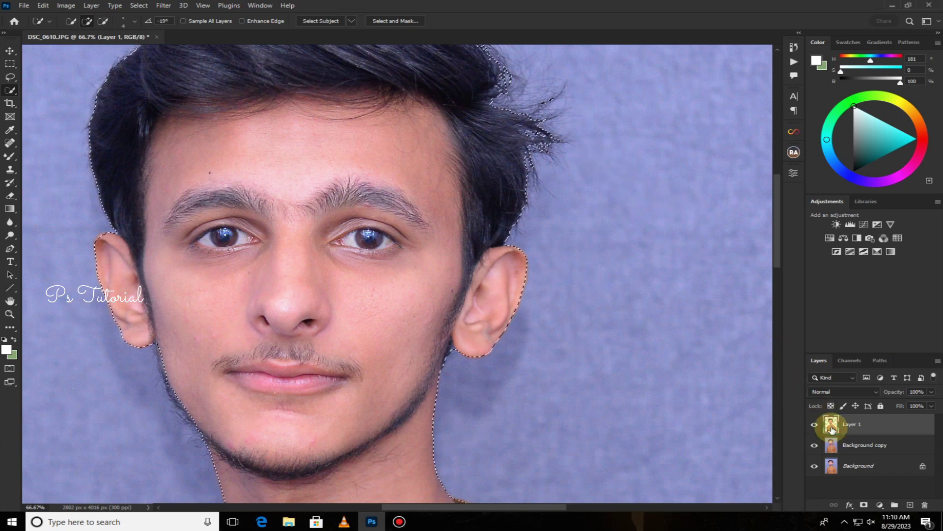
{"action": "left_click", "coordinate": [846, 440]}
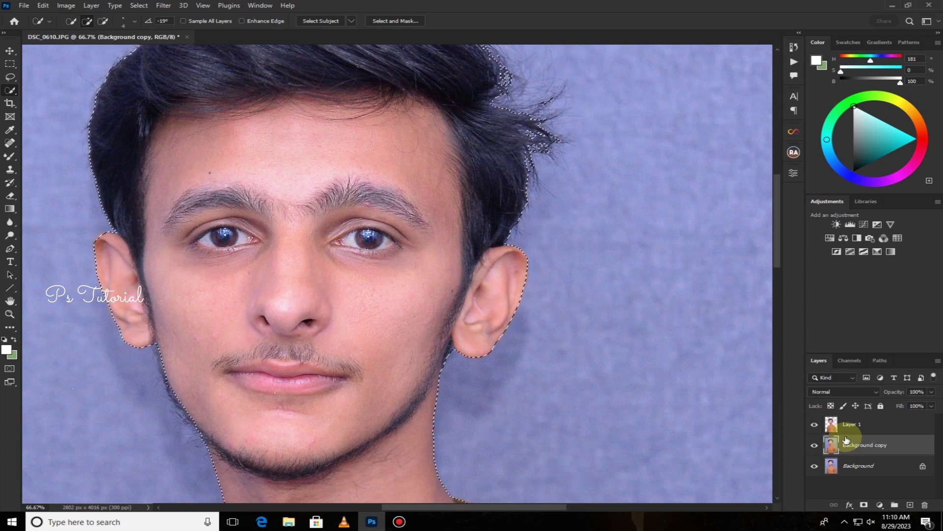
{"action": "key", "text": "ctrl+j"}
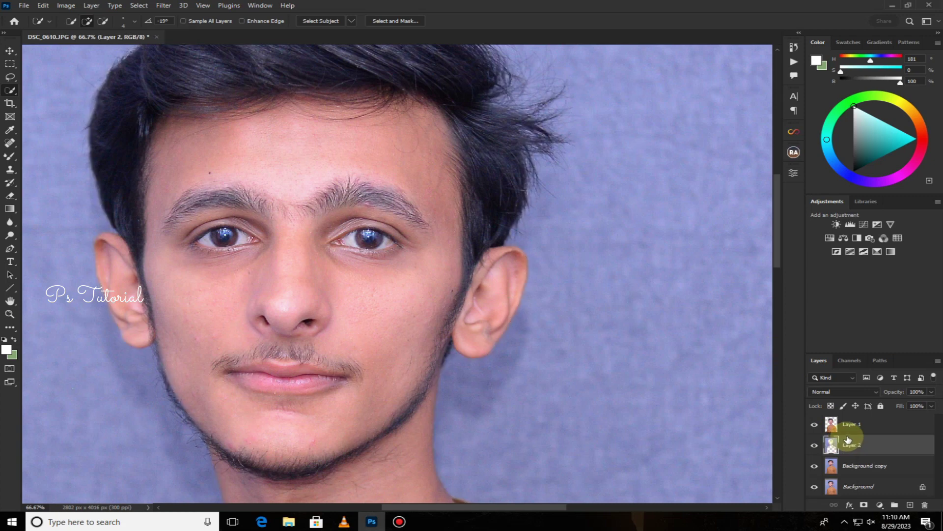
Step: Apply a 45.6 Gaussian Blur to the wall layer
{"action": "key", "text": "ctrl+minus"}
{"action": "key", "text": "ctrl+minus"}
{"action": "key", "text": "ctrl+minus"}
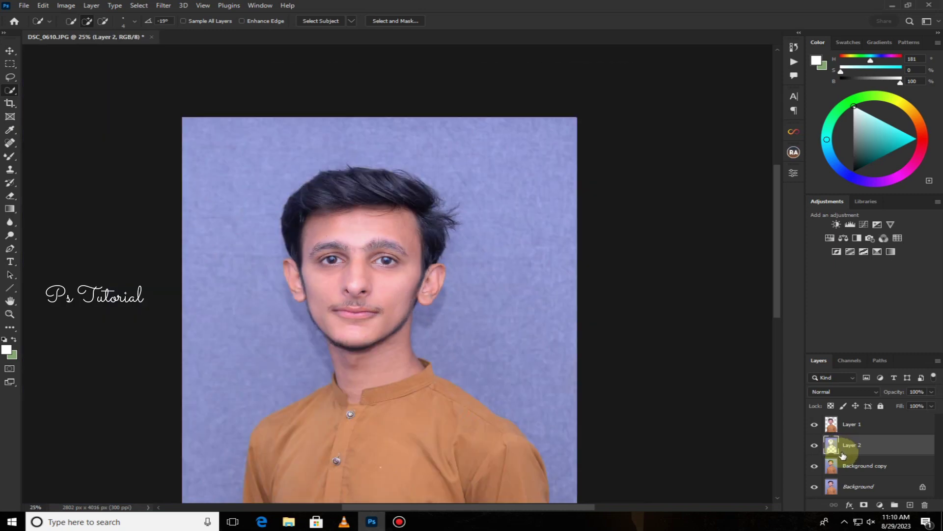
{"action": "key", "text": "ctrl+minus"}
{"action": "scroll", "coordinate": [453, 378], "scroll_direction": "down", "scroll_amount": 1}
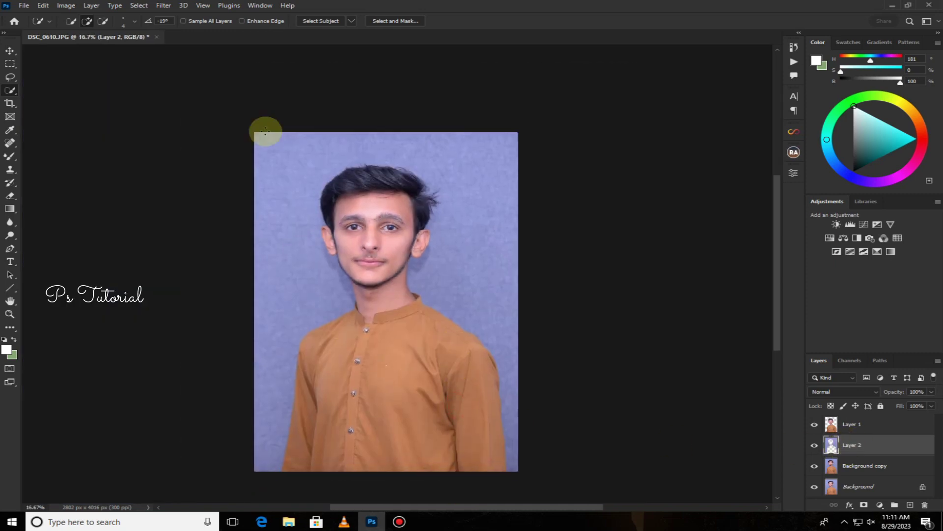
{"action": "left_click", "coordinate": [164, 5]}
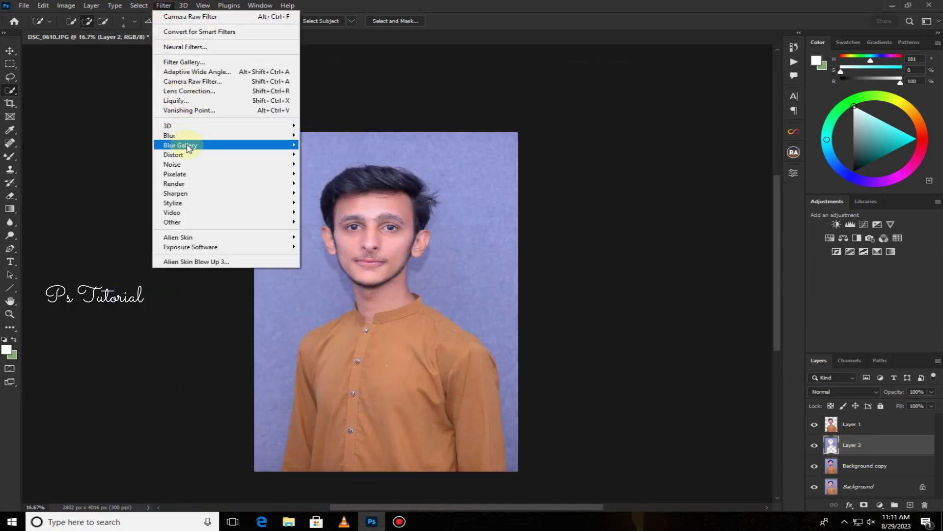
{"action": "mouse_move", "coordinate": [170, 136]}
{"action": "left_click", "coordinate": [332, 173]}
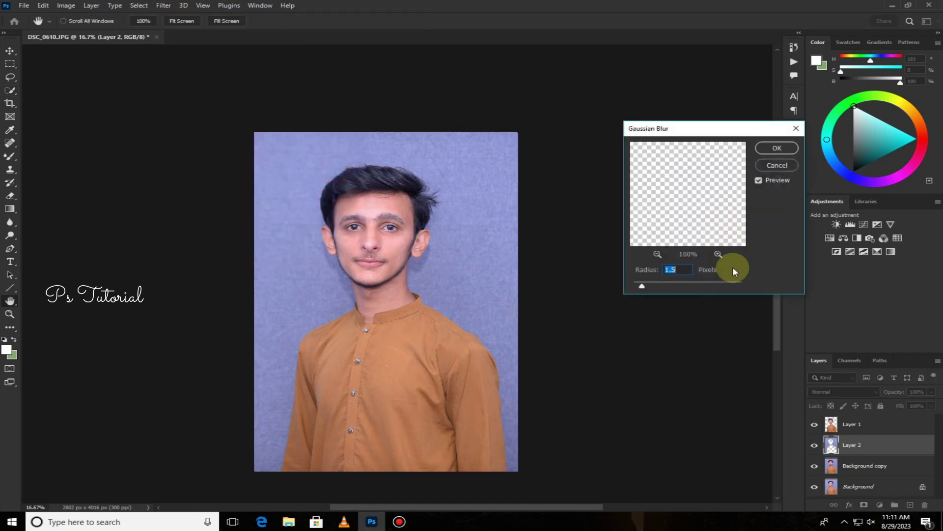
{"action": "left_click", "coordinate": [775, 149]}
{"action": "key", "text": "w"}
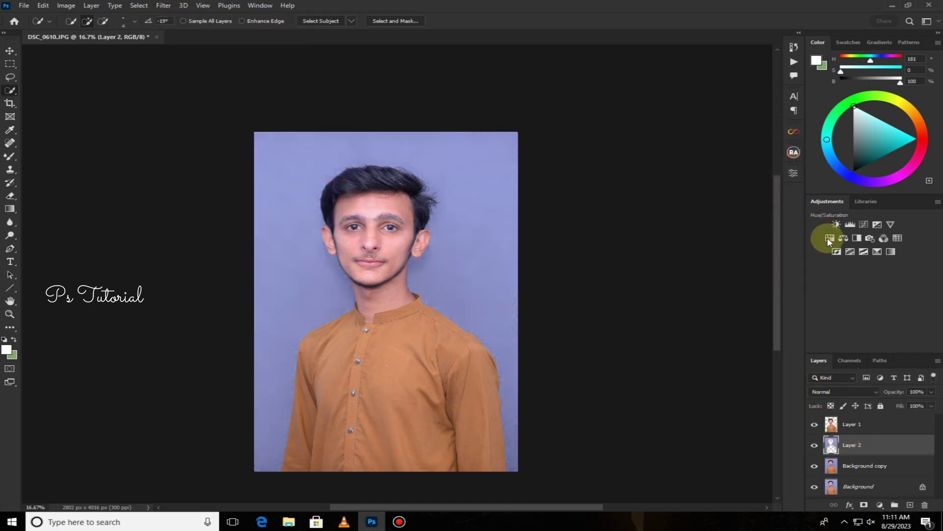
{"action": "left_click", "coordinate": [829, 238]}
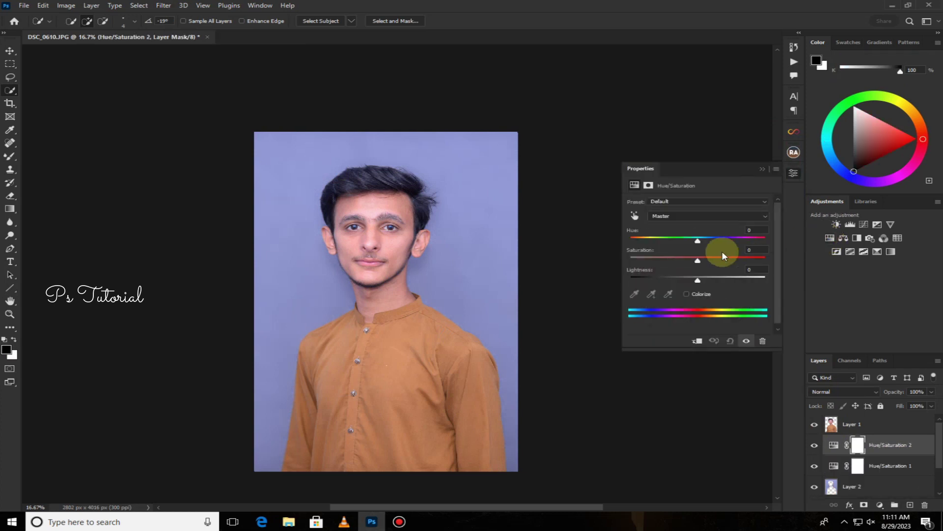
{"action": "mouse_move", "coordinate": [696, 263]}
{"action": "left_mouse_down"}
{"action": "mouse_move", "coordinate": [664, 264]}
{"action": "mouse_move", "coordinate": [683, 280]}
{"action": "left_mouse_up"}
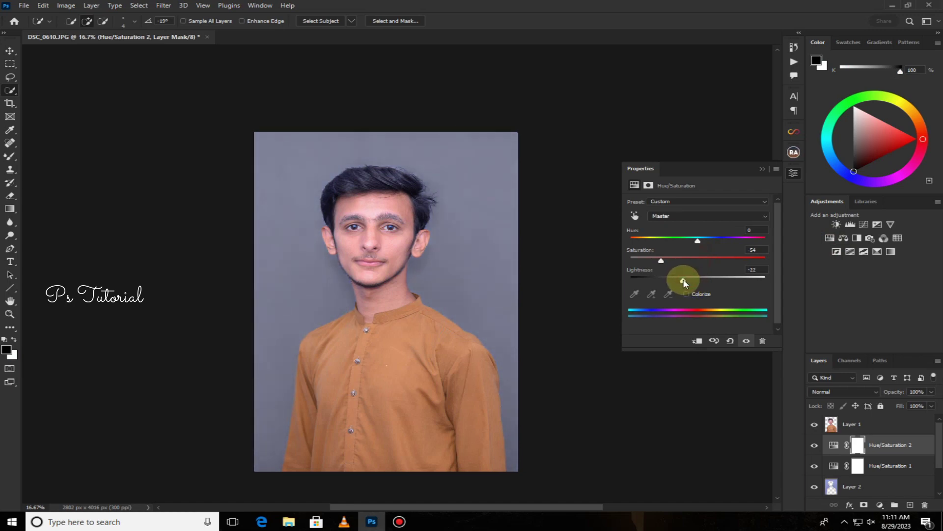
{"action": "left_click_drag", "start_coordinate": [685, 279], "coordinate": [684, 280]}
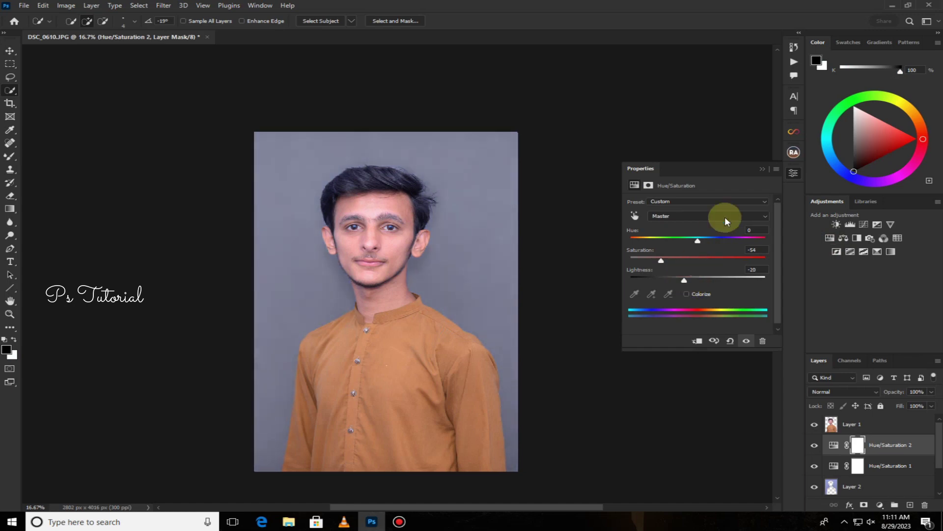
{"action": "left_click", "coordinate": [761, 171]}
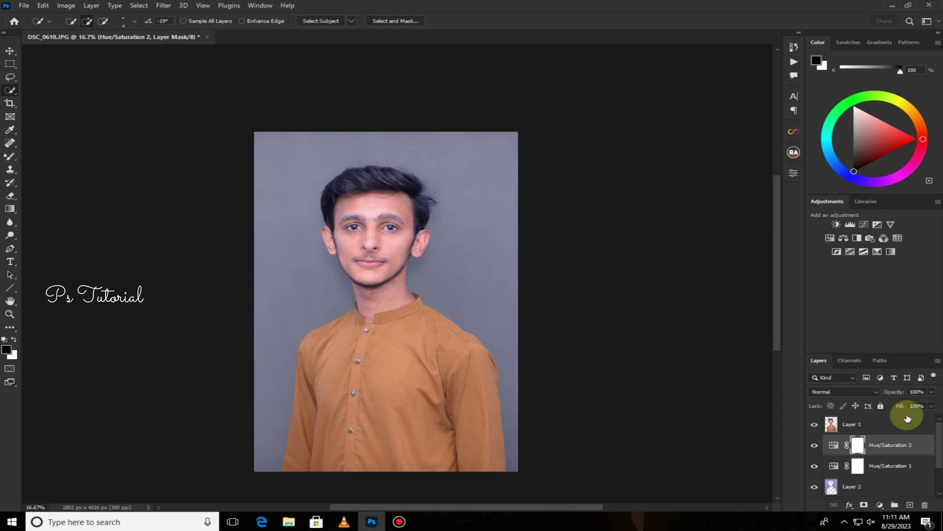
{"action": "right_click", "coordinate": [910, 450]}
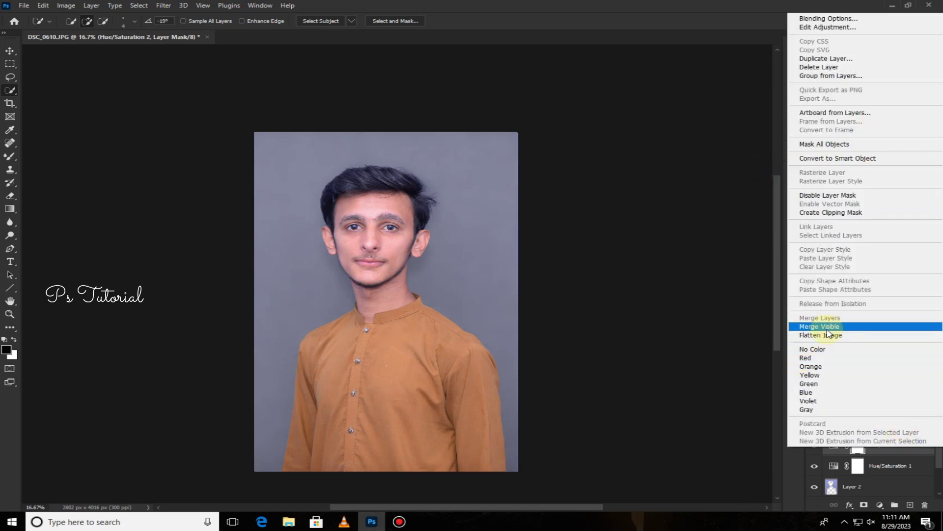
{"action": "left_click", "coordinate": [753, 444]}
{"action": "scroll", "coordinate": [889, 472], "scroll_direction": "down", "scroll_amount": 2}
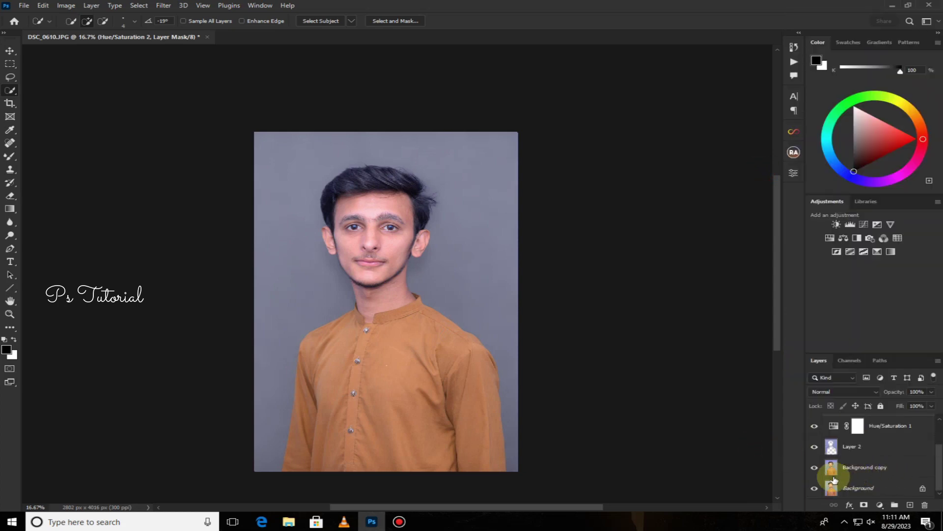
{"action": "left_click_drag", "start_coordinate": [834, 480], "coordinate": [864, 476]}
{"action": "scroll", "coordinate": [862, 480], "scroll_direction": "up", "scroll_amount": 1}
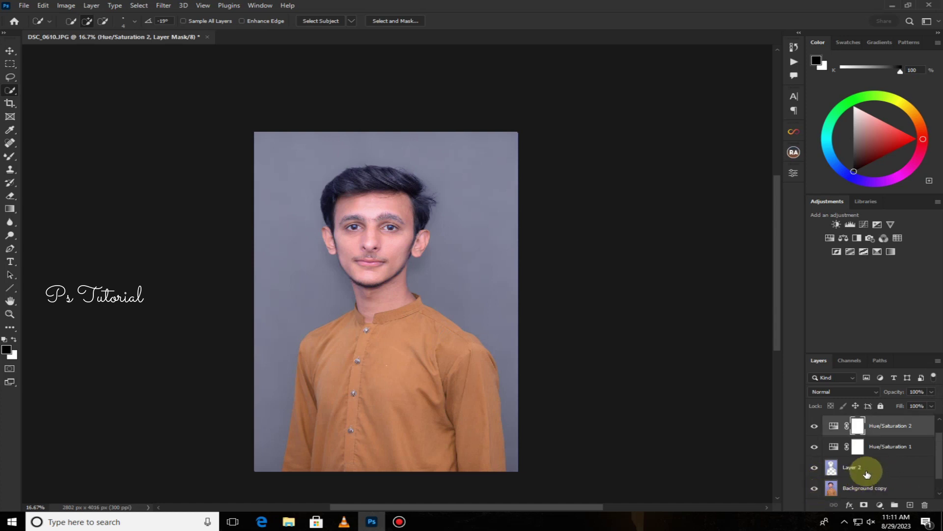
{"action": "left_click", "coordinate": [888, 446]}
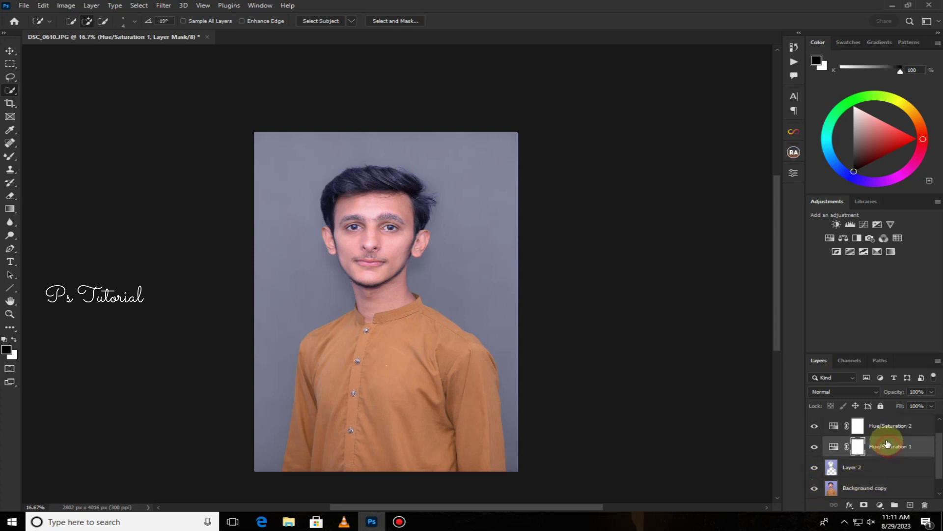
{"action": "left_click", "coordinate": [890, 434], "text": "shift"}
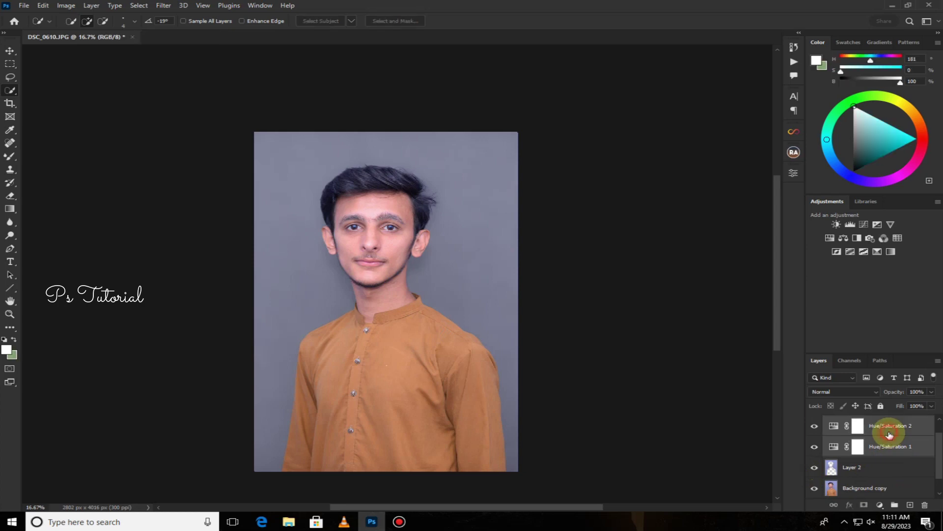
{"action": "right_click", "coordinate": [889, 432]}
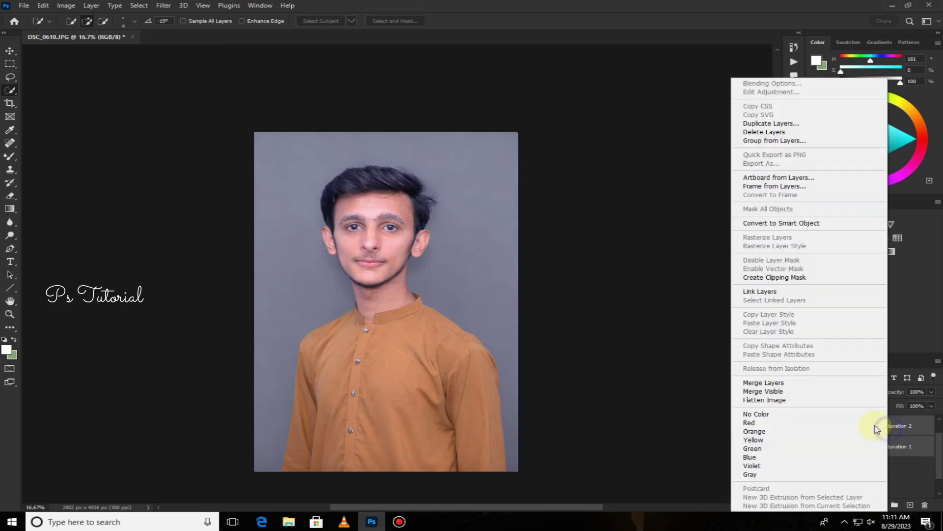
{"action": "left_click", "coordinate": [785, 384]}
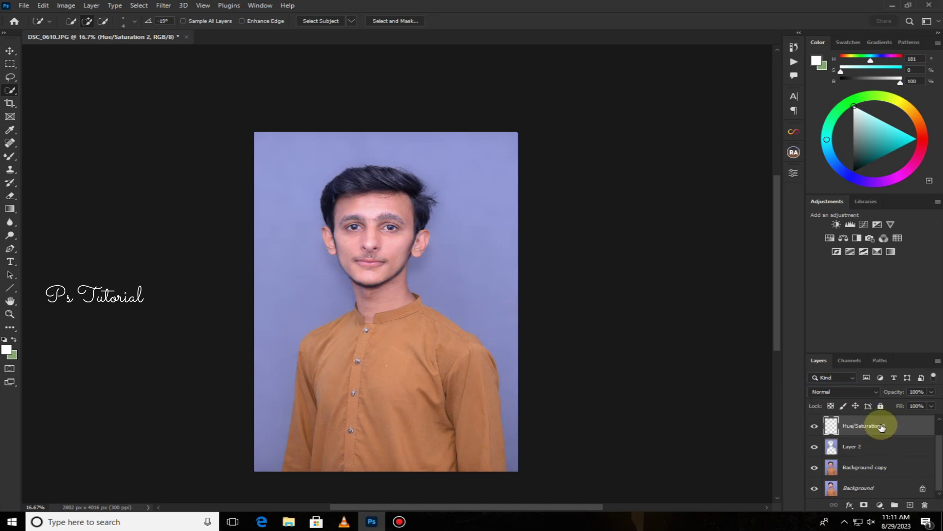
{"action": "key", "text": "ctrl+z"}
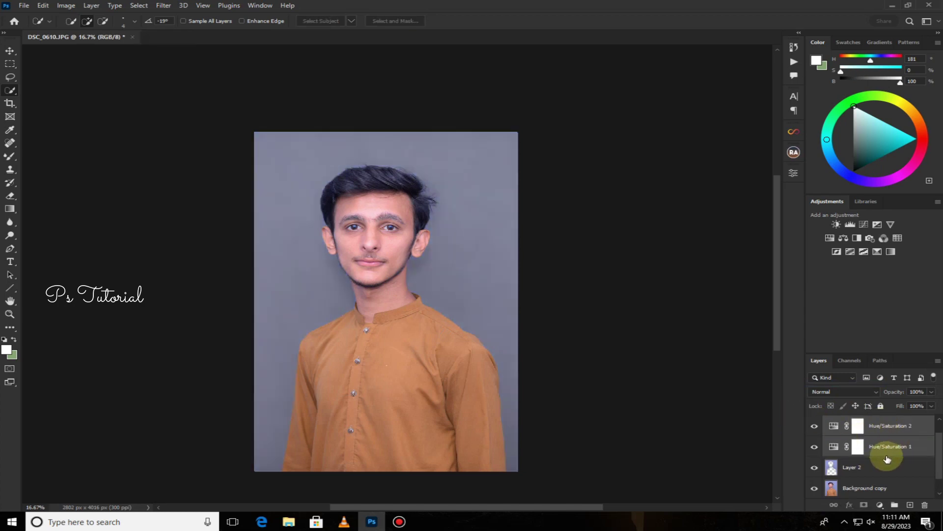
{"action": "left_click", "coordinate": [875, 466]}
Step: Set up an enlarged Mixer Brush with Wet at 44%
{"action": "left_click", "coordinate": [9, 156]}
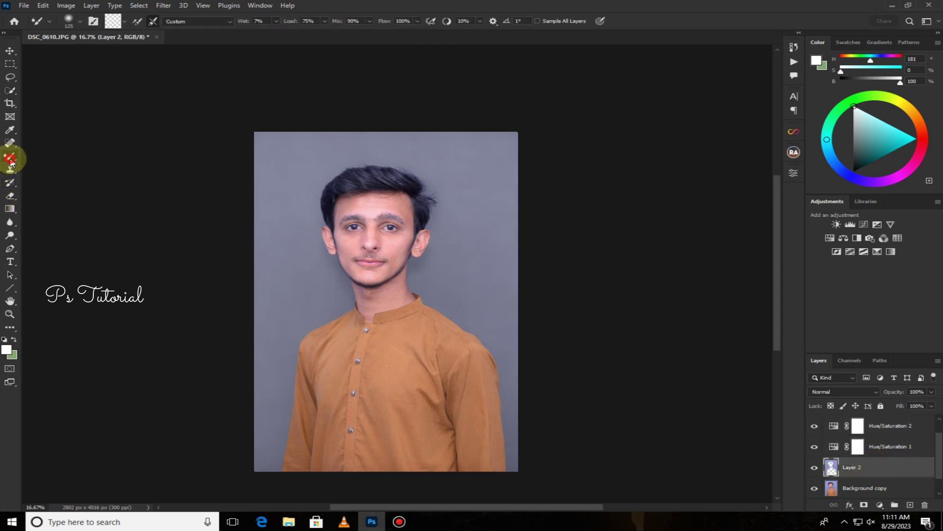
{"action": "key", "text": "bracketright"}
{"action": "key", "text": "bracketright"}
{"action": "key", "text": "bracketright"}
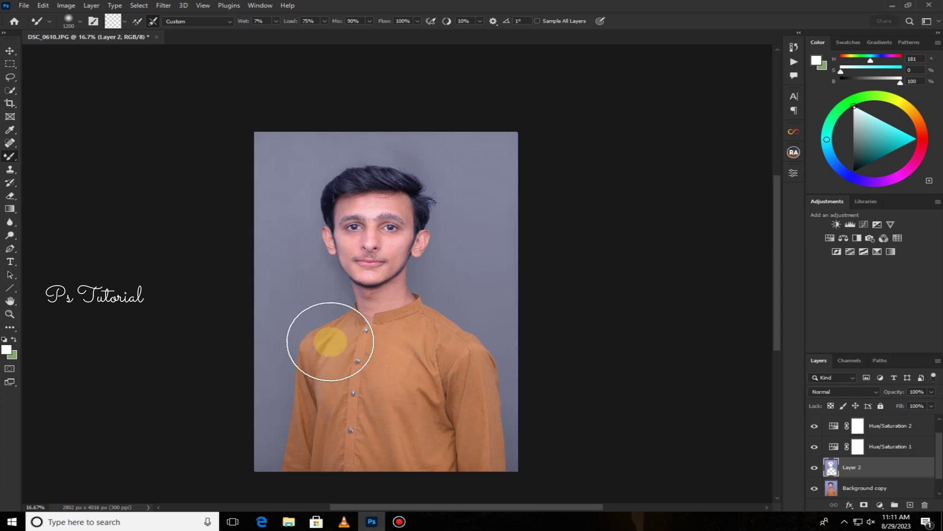
{"action": "left_click", "coordinate": [279, 22]}
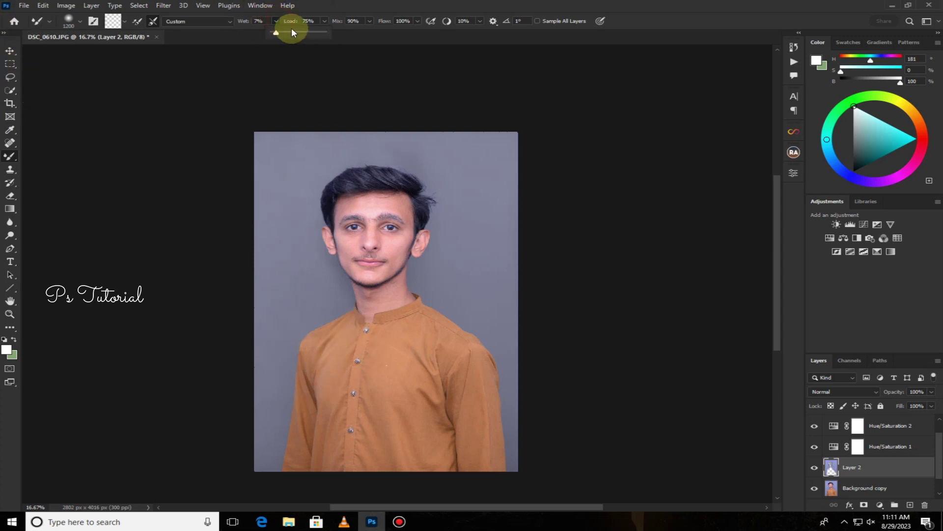
{"action": "left_click", "coordinate": [295, 80]}
{"action": "left_click", "coordinate": [257, 97]}
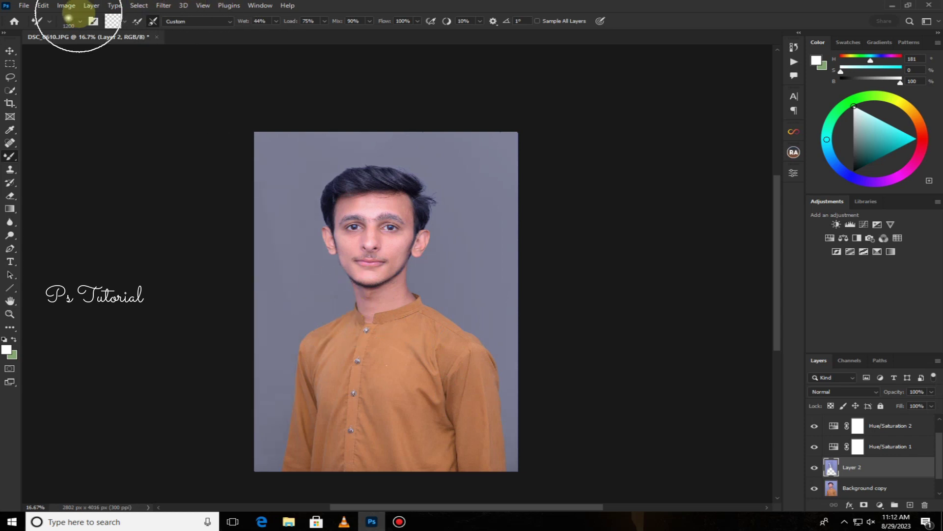
Step: Blend Layer 2's backdrop with broad strokes, then select the Background copy layer for Liquify
{"action": "left_click", "coordinate": [98, 107]}
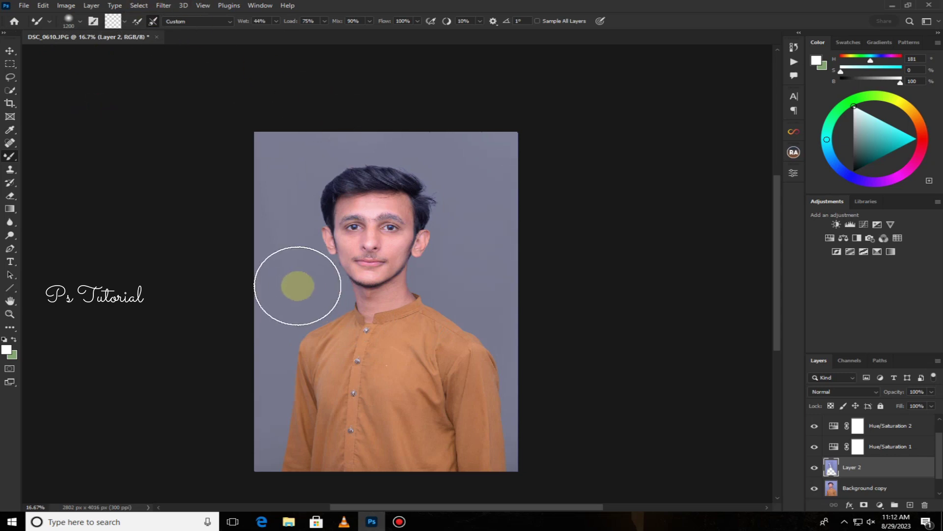
{"action": "left_click_drag", "start_coordinate": [525, 404], "coordinate": [486, 391]}
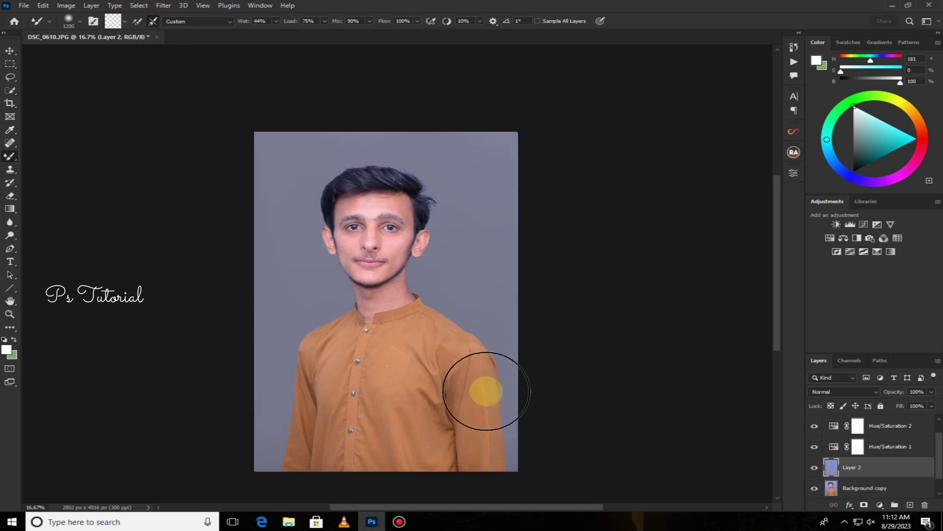
{"action": "left_click_drag", "start_coordinate": [486, 391], "coordinate": [450, 366]}
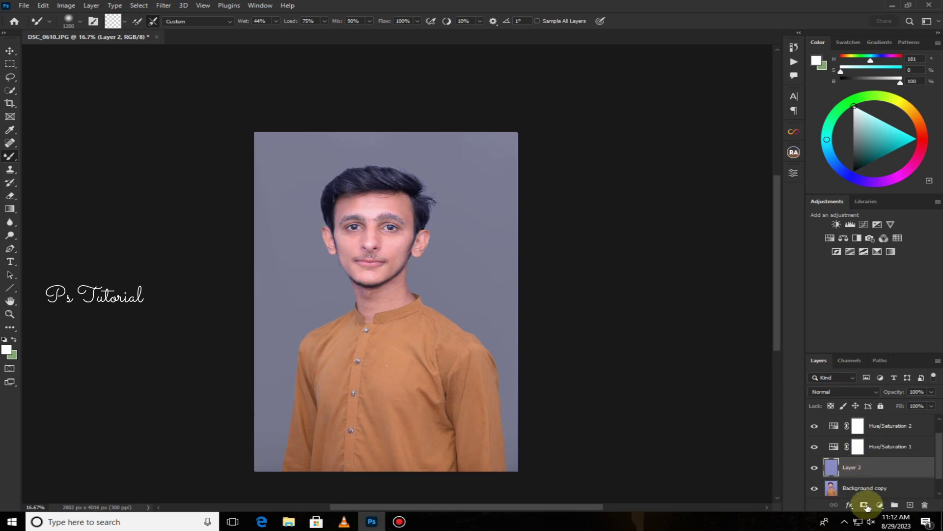
{"action": "left_click", "coordinate": [861, 489]}
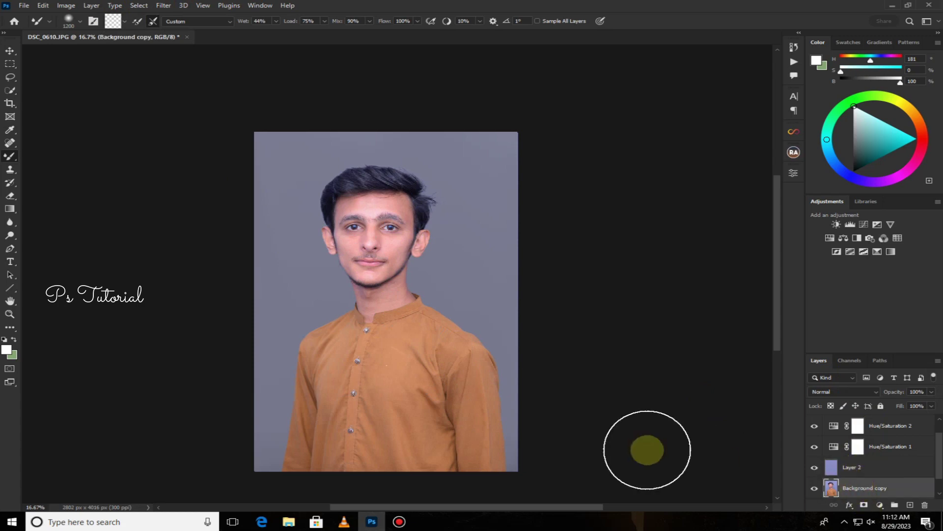
{"action": "left_click", "coordinate": [164, 6]}
Step: In Liquify, zoom onto the head and push the hairline with the Forward Warp Tool
{"action": "left_click", "coordinate": [184, 101]}
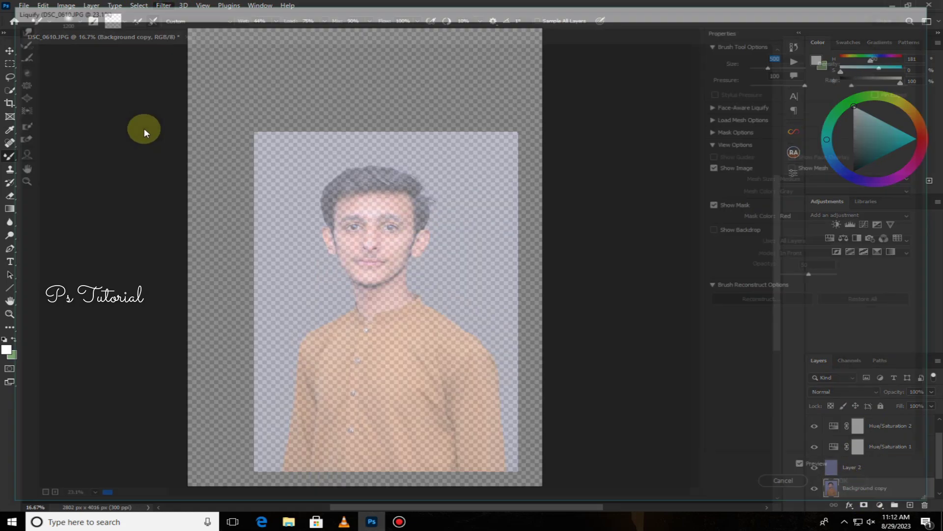
{"action": "left_click", "coordinate": [16, 181]}
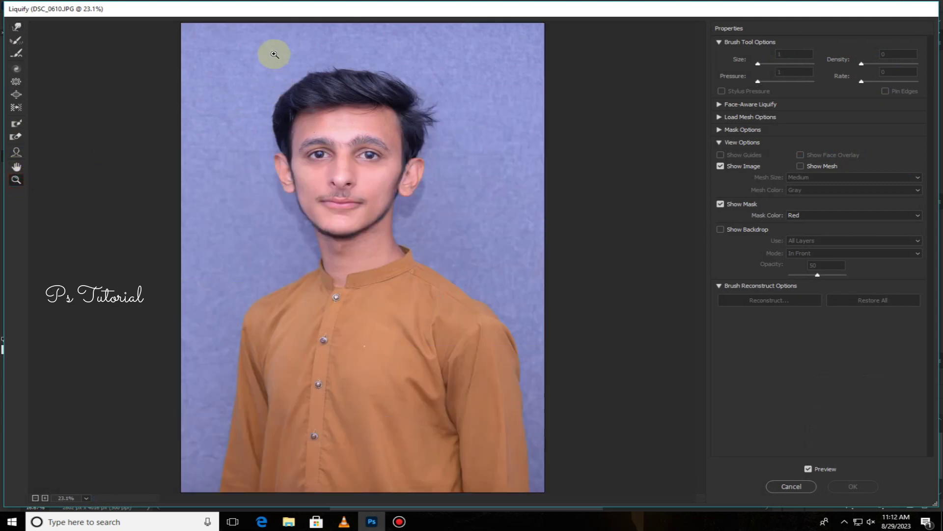
{"action": "left_click_drag", "start_coordinate": [395, 133], "coordinate": [457, 188]}
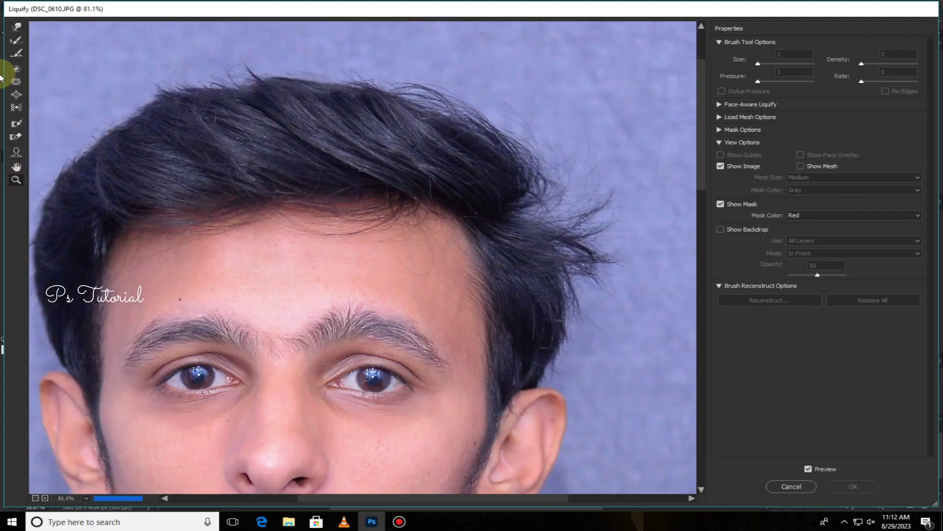
{"action": "left_click", "coordinate": [17, 28]}
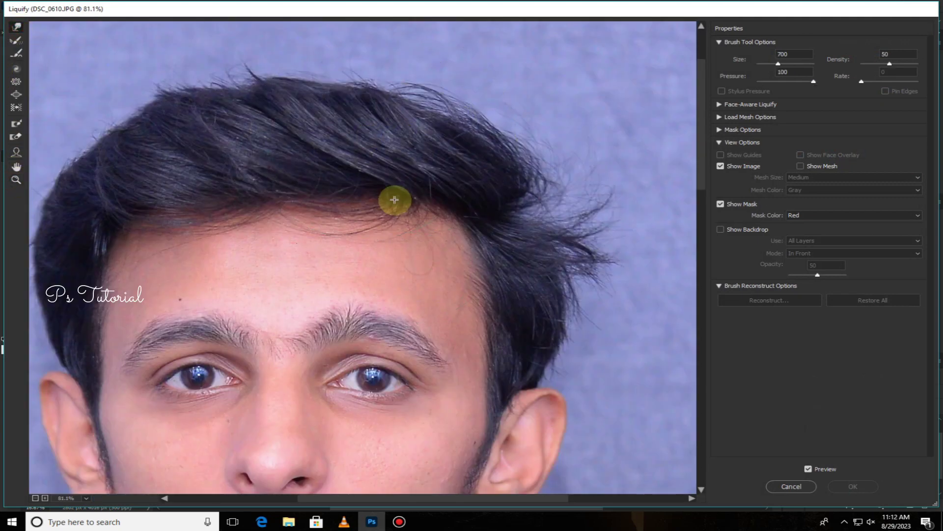
{"action": "left_click_drag", "start_coordinate": [395, 199], "coordinate": [280, 190]}
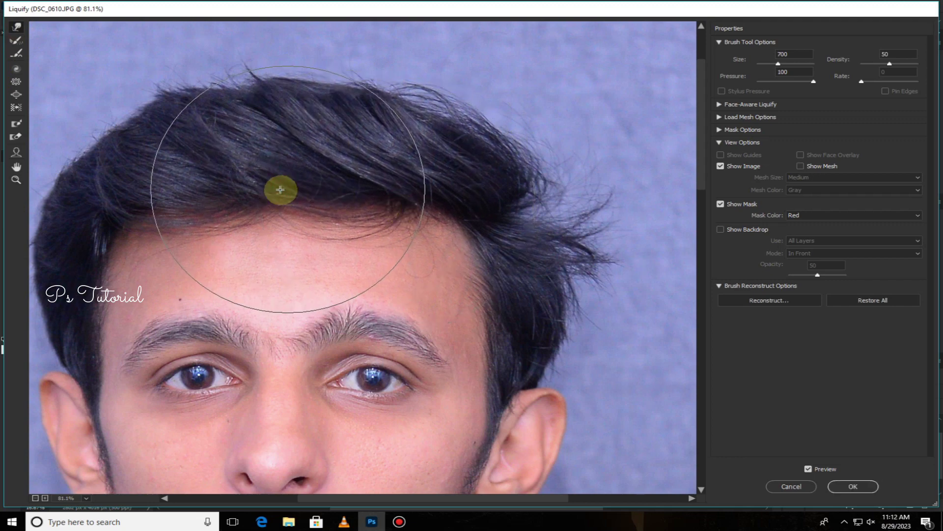
{"action": "mouse_move", "coordinate": [162, 188]}
{"action": "left_mouse_down"}
{"action": "mouse_move", "coordinate": [301, 168]}
{"action": "mouse_move", "coordinate": [408, 179]}
{"action": "mouse_move", "coordinate": [244, 182]}
{"action": "mouse_move", "coordinate": [293, 187]}
{"action": "mouse_move", "coordinate": [333, 209]}
{"action": "left_mouse_up"}
Step: Resize the warp brush and push the crown upward and rightward into a fuller shape
{"action": "key", "text": "bracketleft"}
{"action": "key", "text": "bracketleft"}
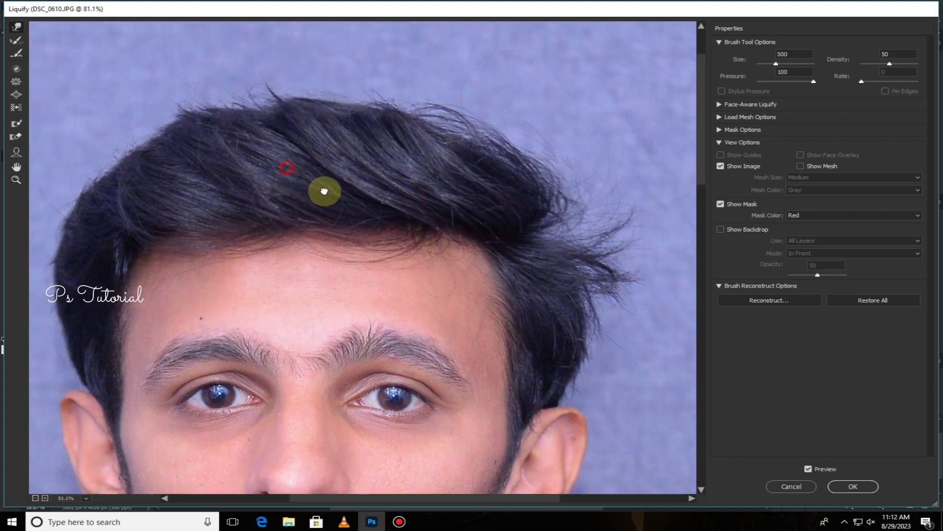
{"action": "left_click_drag", "start_coordinate": [134, 160], "coordinate": [118, 155]}
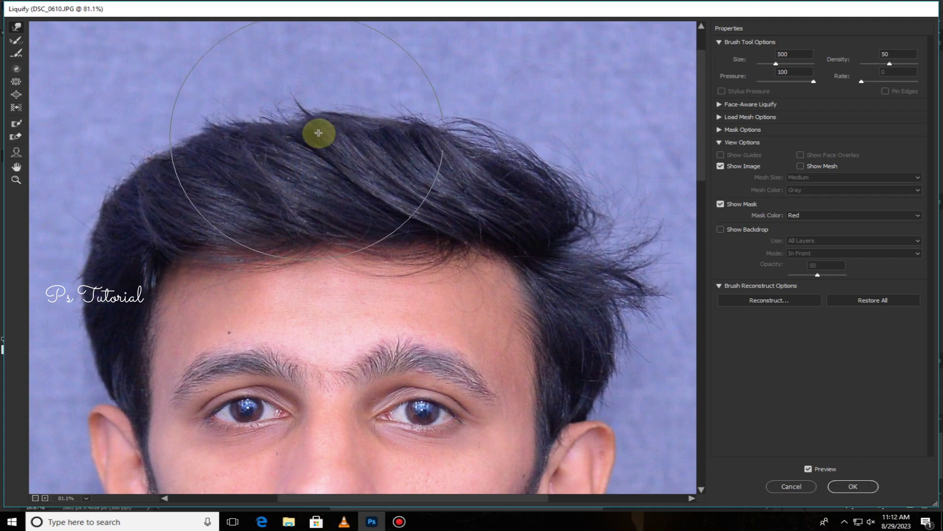
{"action": "left_click_drag", "start_coordinate": [318, 131], "coordinate": [247, 109]}
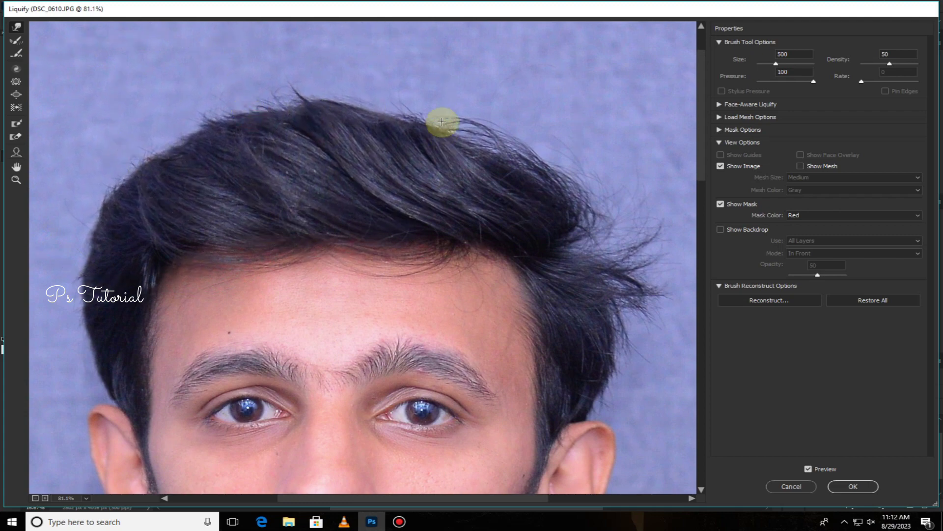
{"action": "mouse_move", "coordinate": [443, 121]}
{"action": "left_mouse_down"}
{"action": "mouse_move", "coordinate": [442, 105]}
{"action": "mouse_move", "coordinate": [365, 112]}
{"action": "mouse_move", "coordinate": [516, 122]}
{"action": "mouse_move", "coordinate": [558, 149]}
{"action": "mouse_move", "coordinate": [447, 102]}
{"action": "mouse_move", "coordinate": [350, 90]}
{"action": "mouse_move", "coordinate": [207, 112]}
{"action": "mouse_move", "coordinate": [164, 143]}
{"action": "left_mouse_up"}
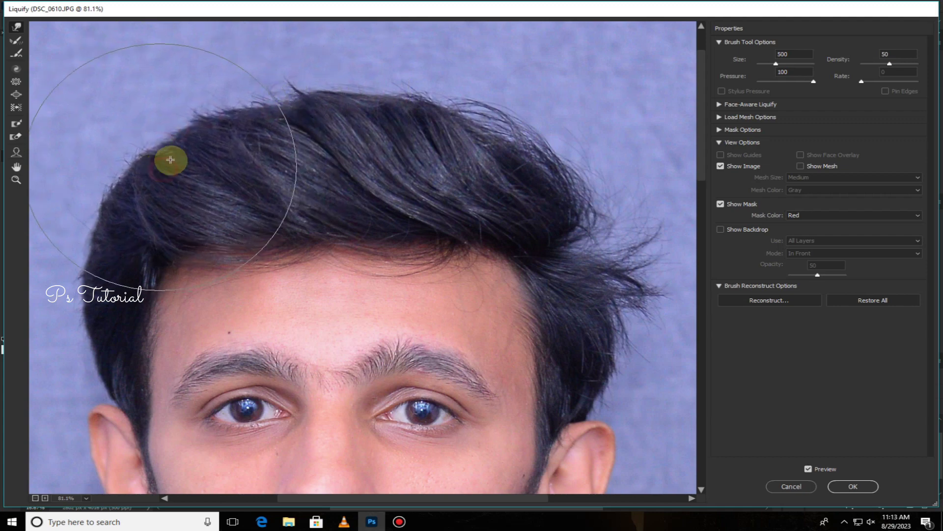
{"action": "key", "text": "bracketleft"}
{"action": "key", "text": "bracketleft"}
{"action": "key", "text": "bracketleft"}
{"action": "key", "text": "bracketleft"}
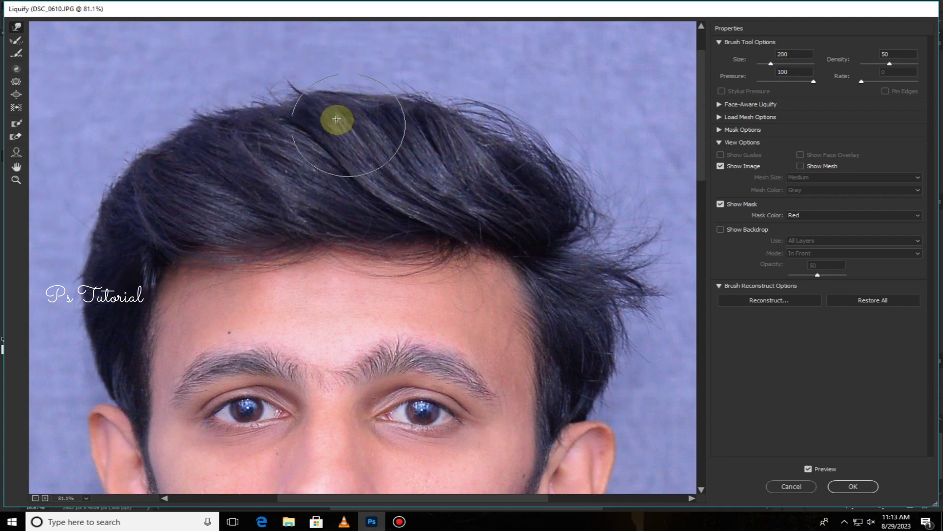
{"action": "key", "text": "bracketright"}
{"action": "key", "text": "bracketright"}
{"action": "key", "text": "bracketright"}
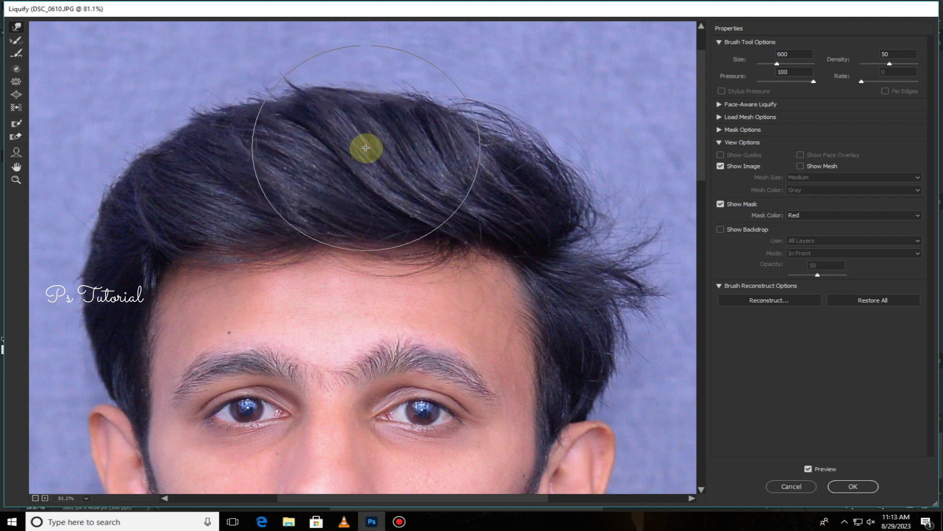
{"action": "left_click_drag", "start_coordinate": [360, 156], "coordinate": [524, 156]}
{"action": "left_click_drag", "start_coordinate": [491, 116], "coordinate": [544, 166]}
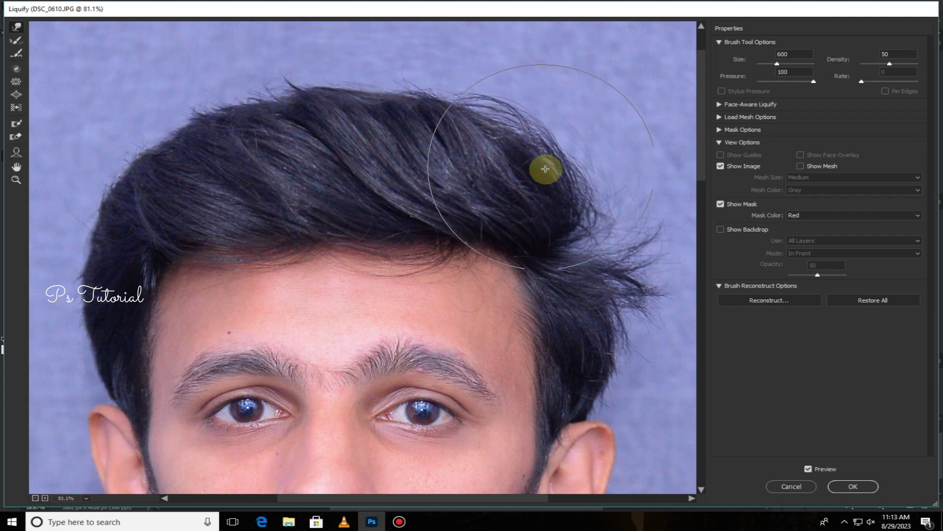
{"action": "left_click_drag", "start_coordinate": [468, 106], "coordinate": [459, 101]}
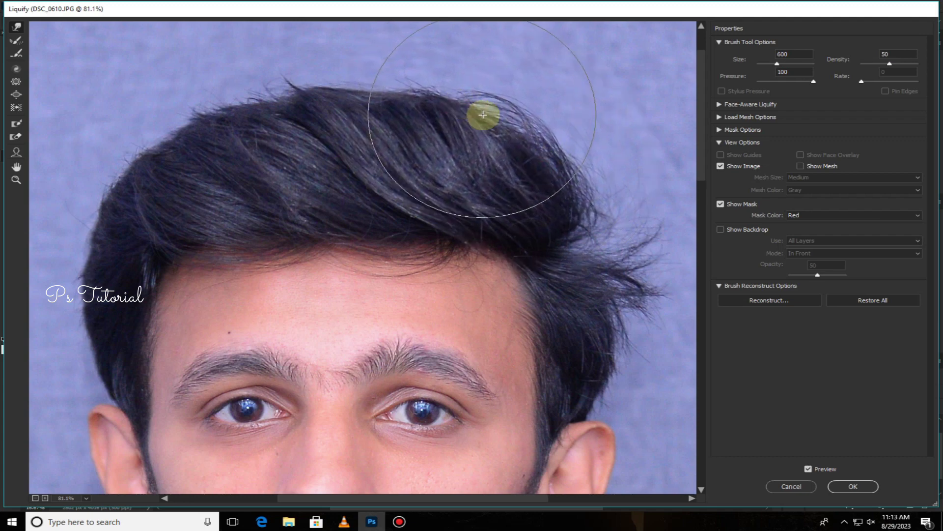
{"action": "mouse_move", "coordinate": [518, 139]}
{"action": "left_mouse_down"}
{"action": "mouse_move", "coordinate": [435, 120]}
{"action": "mouse_move", "coordinate": [220, 123]}
{"action": "mouse_move", "coordinate": [110, 195]}
{"action": "left_mouse_up"}
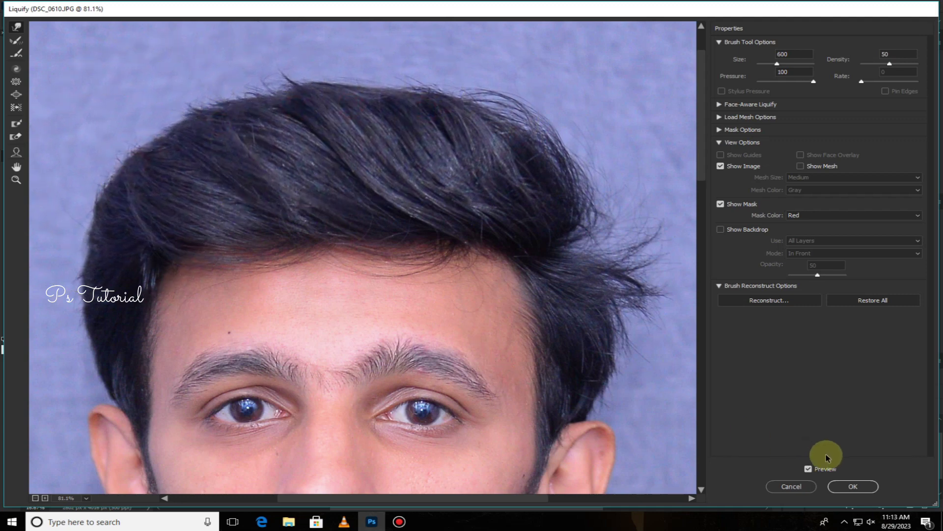
Step: Commit the Background copy hair warp and select the cut-out Layer 1
{"action": "key", "text": "Return"}
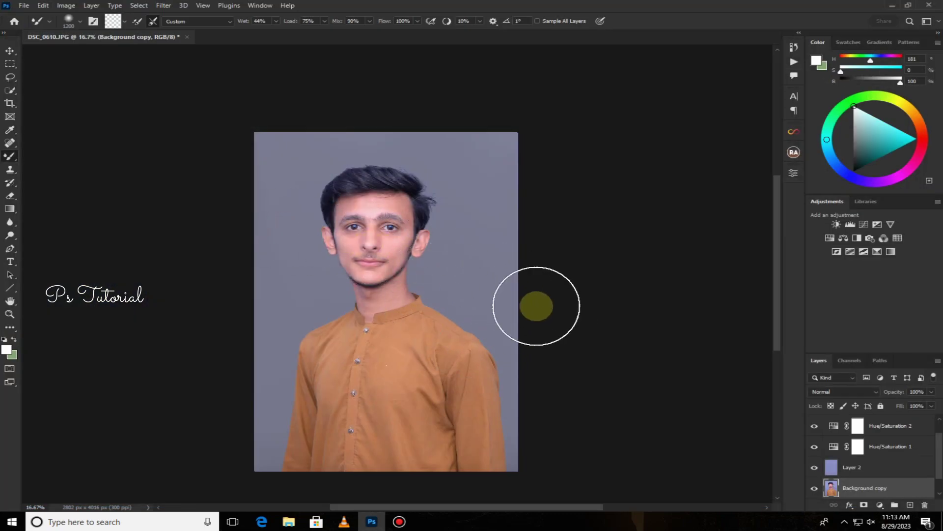
{"action": "key", "text": "ctrl+plus"}
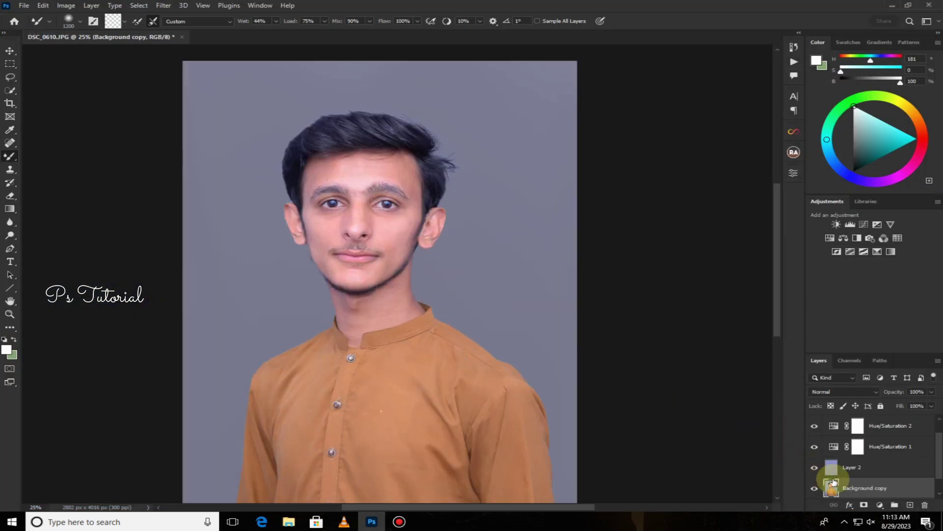
{"action": "scroll", "coordinate": [902, 488], "scroll_direction": "down", "scroll_amount": 1}
{"action": "scroll", "coordinate": [895, 475], "scroll_direction": "up", "scroll_amount": 2}
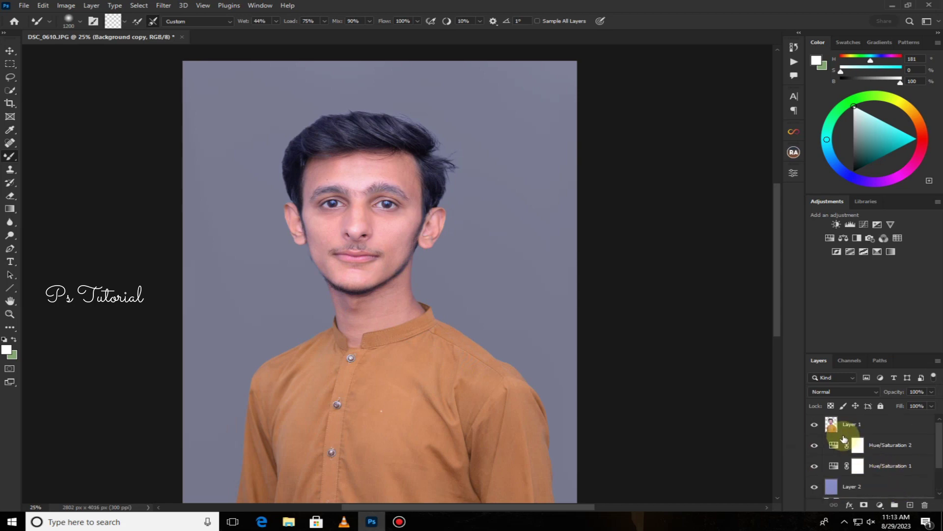
{"action": "left_click", "coordinate": [862, 423]}
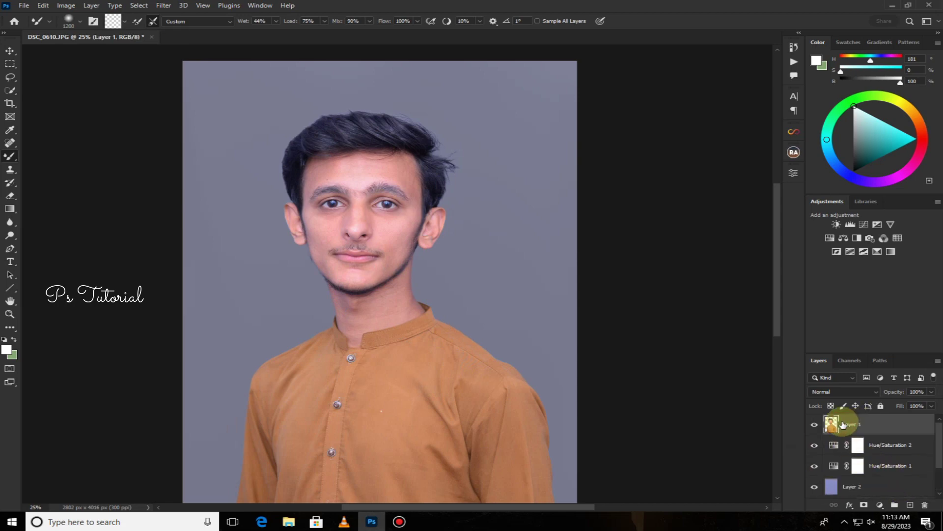
Step: Liquify Layer 1's hair, smoothing and rounding the top and side outlines, and apply it
{"action": "key", "text": "ctrl+shift+x"}
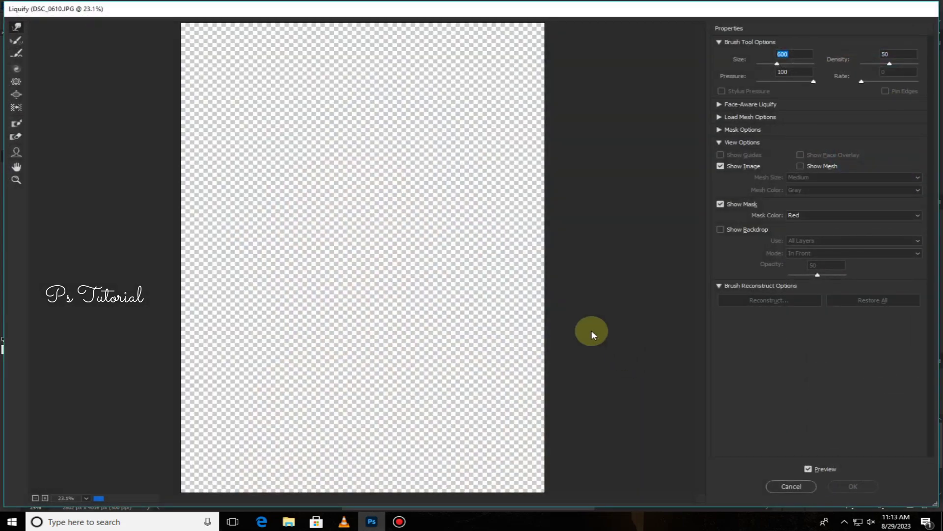
{"action": "left_click", "coordinate": [16, 179]}
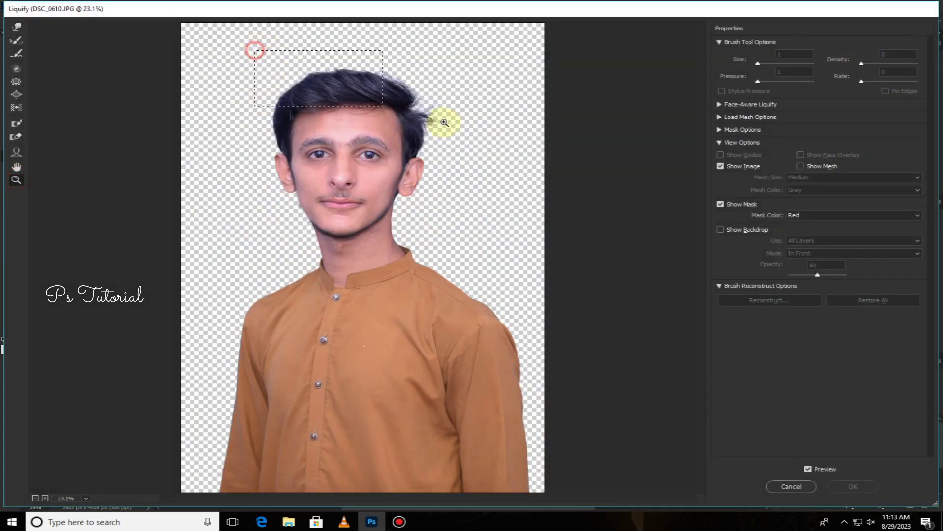
{"action": "left_click_drag", "start_coordinate": [444, 122], "coordinate": [509, 174]}
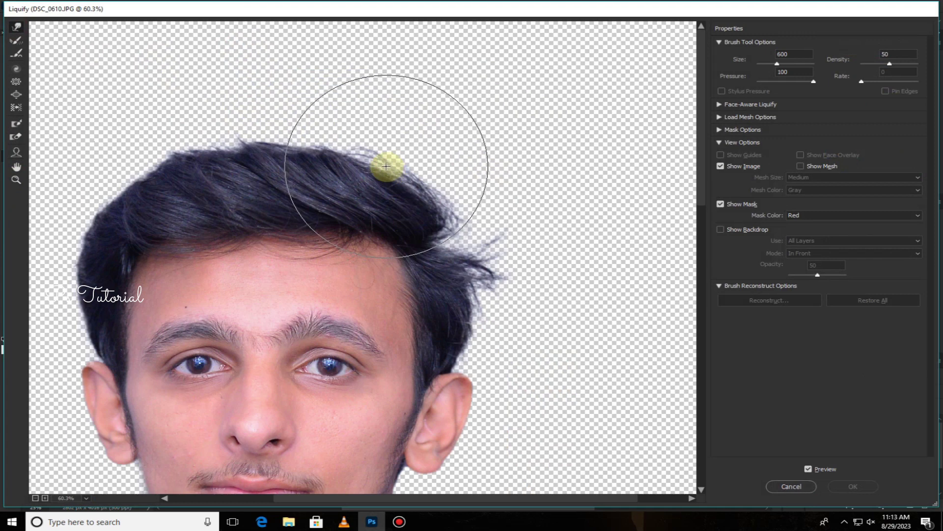
{"action": "mouse_move", "coordinate": [384, 166]}
{"action": "left_mouse_down"}
{"action": "mouse_move", "coordinate": [195, 126]}
{"action": "mouse_move", "coordinate": [295, 131]}
{"action": "left_mouse_up"}
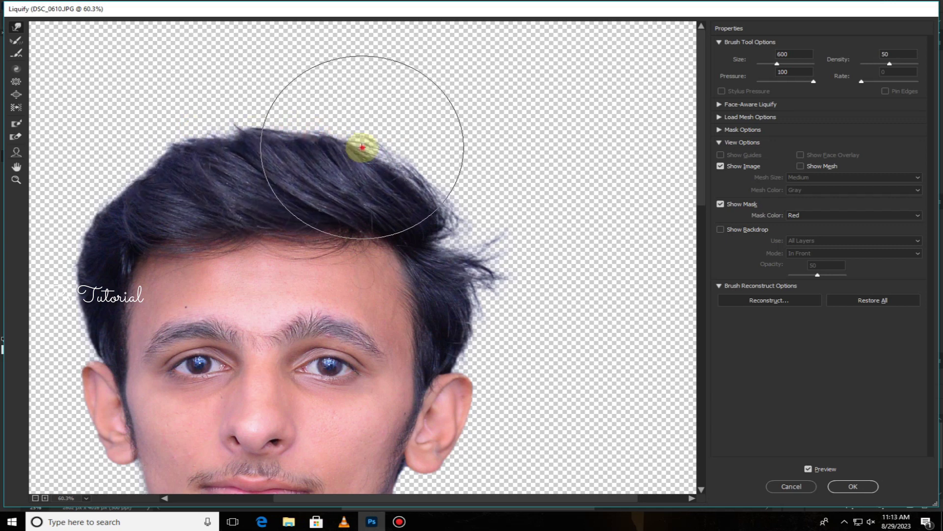
{"action": "left_click_drag", "start_coordinate": [295, 132], "coordinate": [368, 142]}
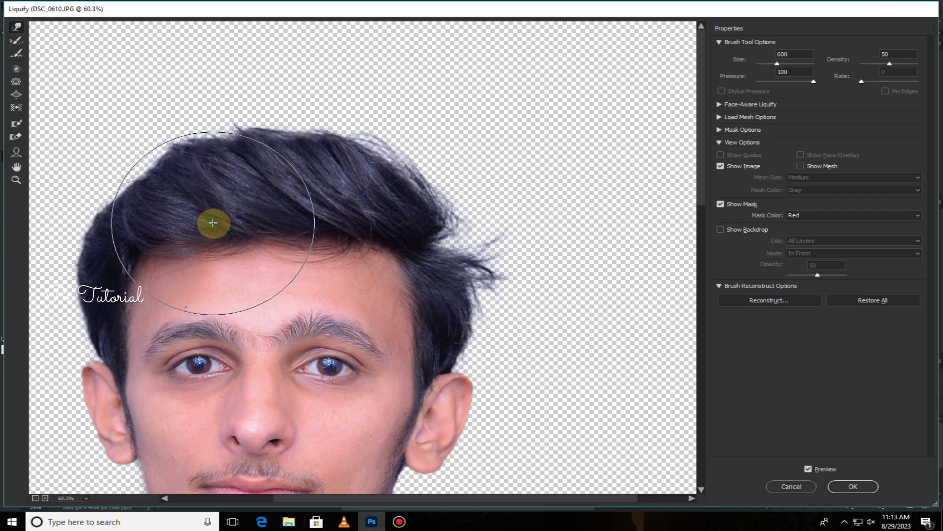
{"action": "left_click_drag", "start_coordinate": [211, 219], "coordinate": [356, 219]}
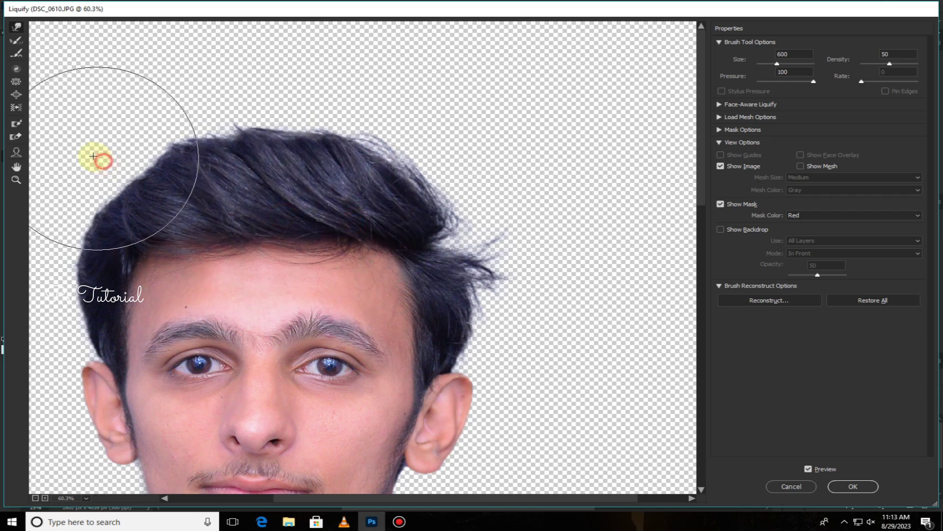
{"action": "left_click_drag", "start_coordinate": [131, 154], "coordinate": [98, 162]}
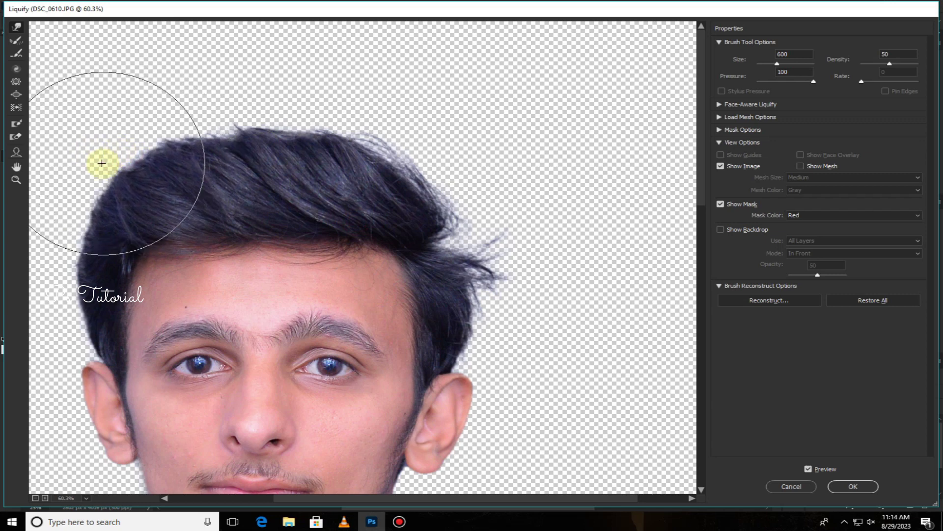
{"action": "left_click_drag", "start_coordinate": [57, 218], "coordinate": [143, 154]}
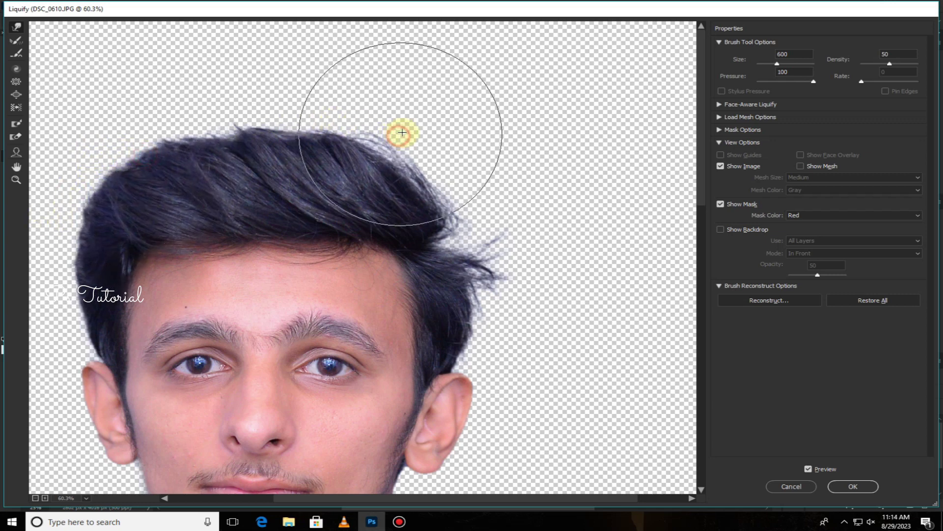
{"action": "mouse_move", "coordinate": [418, 146]}
{"action": "left_mouse_down"}
{"action": "mouse_move", "coordinate": [435, 156]}
{"action": "mouse_move", "coordinate": [404, 143]}
{"action": "mouse_move", "coordinate": [449, 164]}
{"action": "mouse_move", "coordinate": [324, 122]}
{"action": "mouse_move", "coordinate": [169, 120]}
{"action": "mouse_move", "coordinate": [301, 112]}
{"action": "left_mouse_up"}
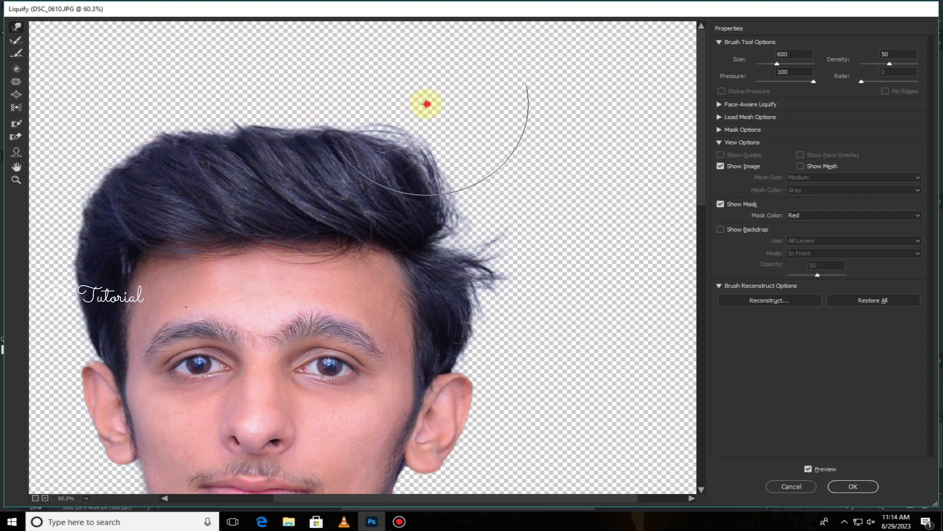
{"action": "mouse_move", "coordinate": [426, 104]}
{"action": "left_mouse_down"}
{"action": "mouse_move", "coordinate": [131, 105]}
{"action": "mouse_move", "coordinate": [158, 102]}
{"action": "left_mouse_up"}
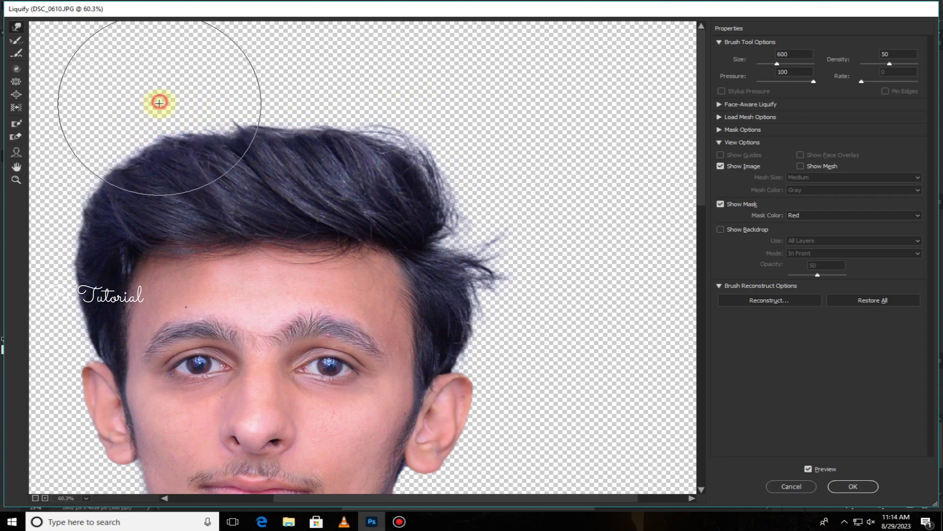
{"action": "left_click", "coordinate": [849, 485]}
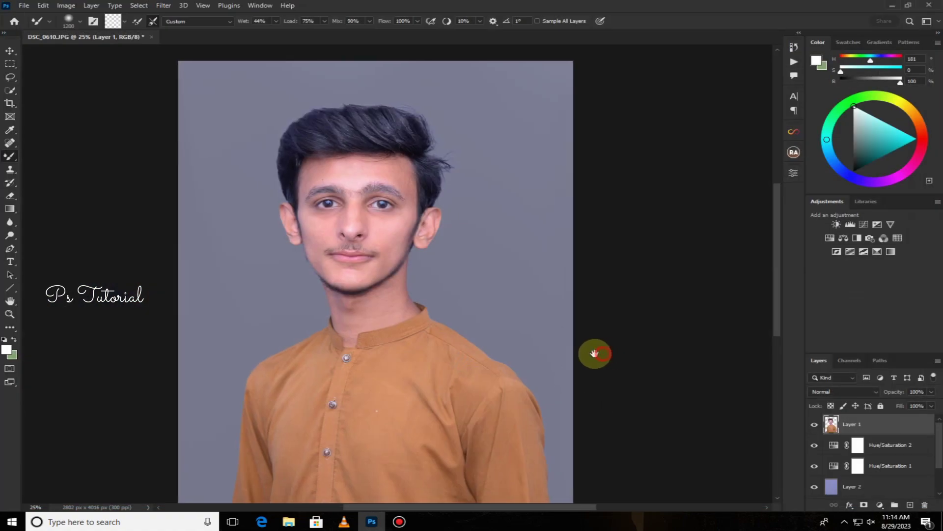
{"action": "mouse_move", "coordinate": [604, 354]}
{"action": "left_mouse_down"}
{"action": "mouse_move", "coordinate": [615, 287]}
{"action": "mouse_move", "coordinate": [633, 301]}
{"action": "left_mouse_up"}
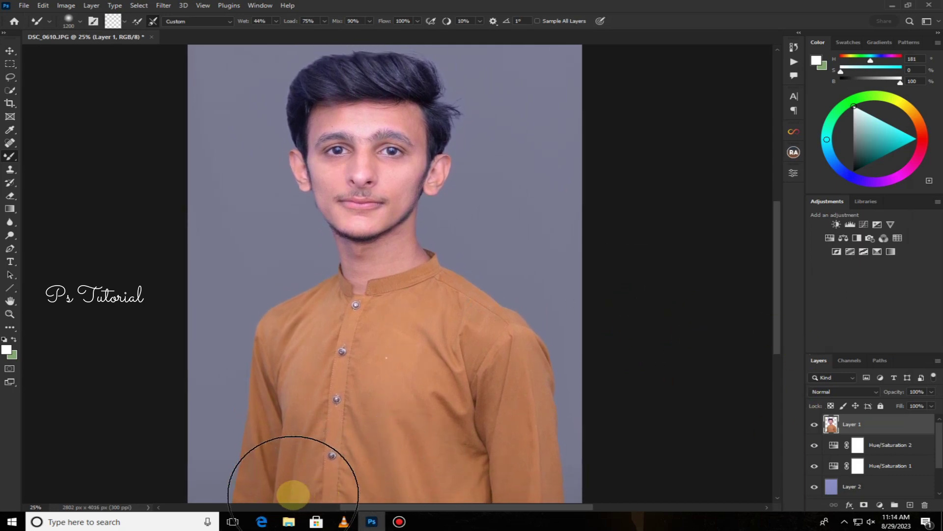
{"action": "left_click", "coordinate": [10, 53]}
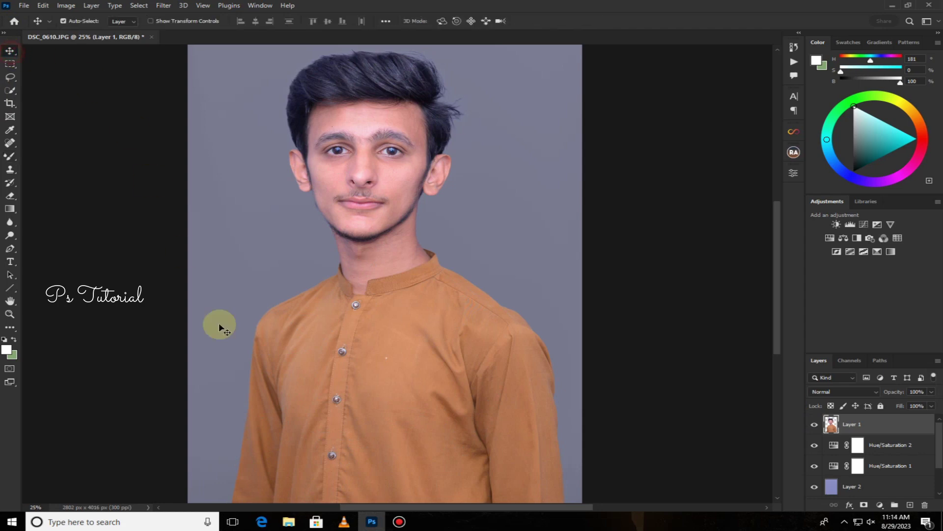
Step: Drag the william-daigneault striped wall image from the Desktop into the Photoshop document
{"action": "left_click", "coordinate": [289, 521]}
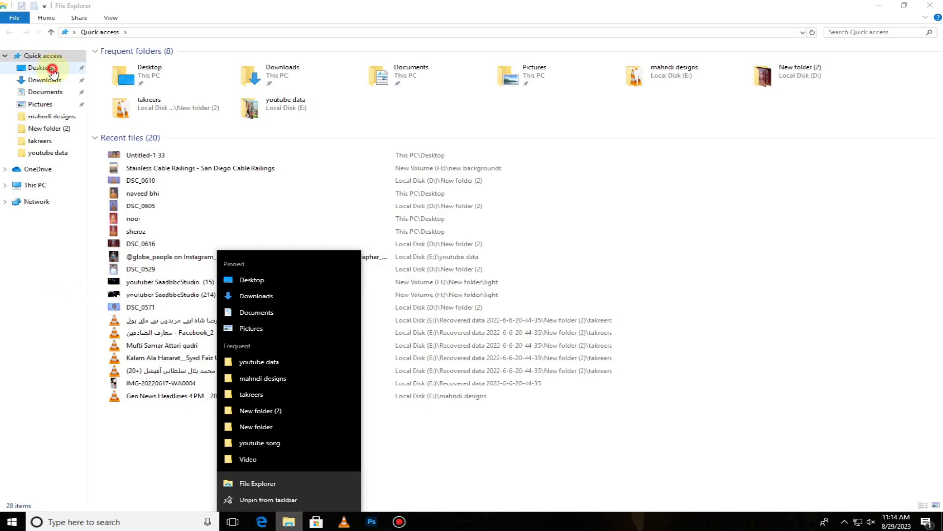
{"action": "left_click", "coordinate": [41, 67]}
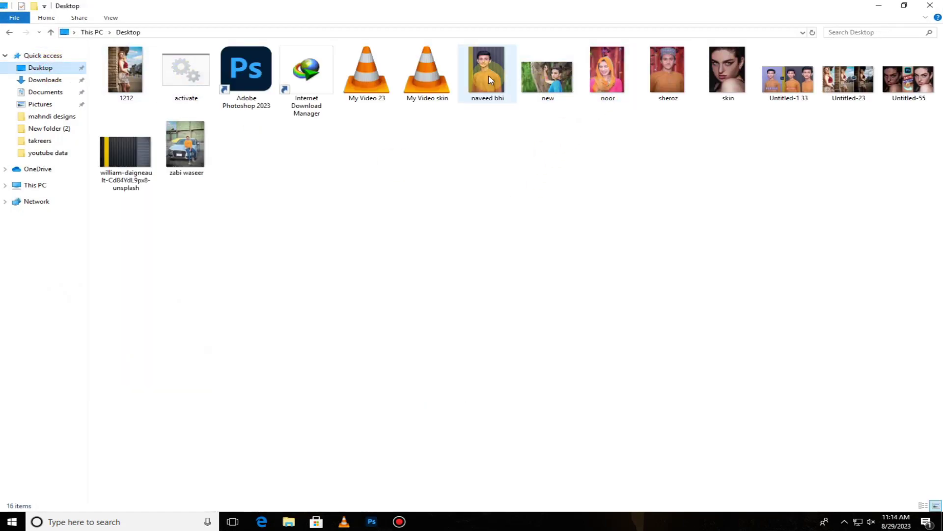
{"action": "mouse_move", "coordinate": [125, 153]}
{"action": "left_mouse_down"}
{"action": "mouse_move", "coordinate": [373, 525]}
{"action": "mouse_move", "coordinate": [400, 259]}
{"action": "left_mouse_up"}
{"action": "key", "text": "ctrl+minus"}
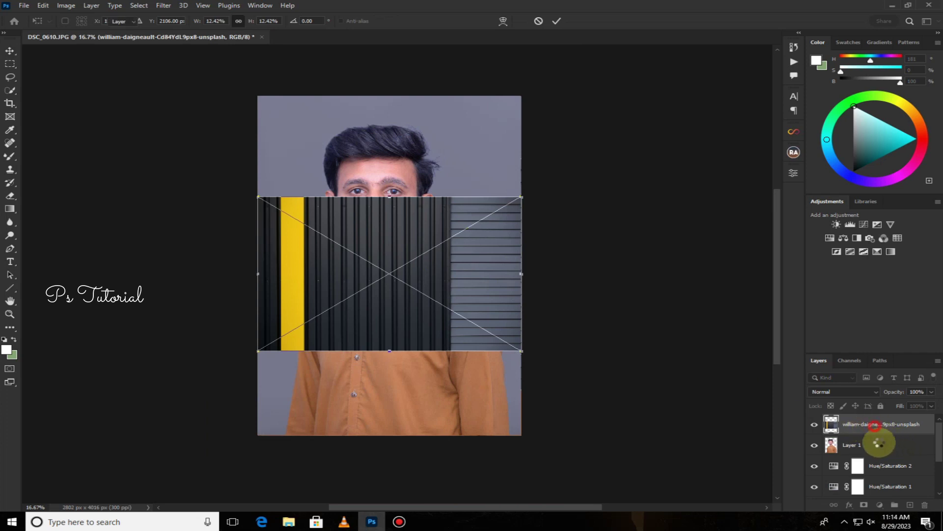
Step: Move the wall layer below Layer 1 and scale it to fill the background, yellow stripe left
{"action": "left_click_drag", "start_coordinate": [880, 443], "coordinate": [881, 453]}
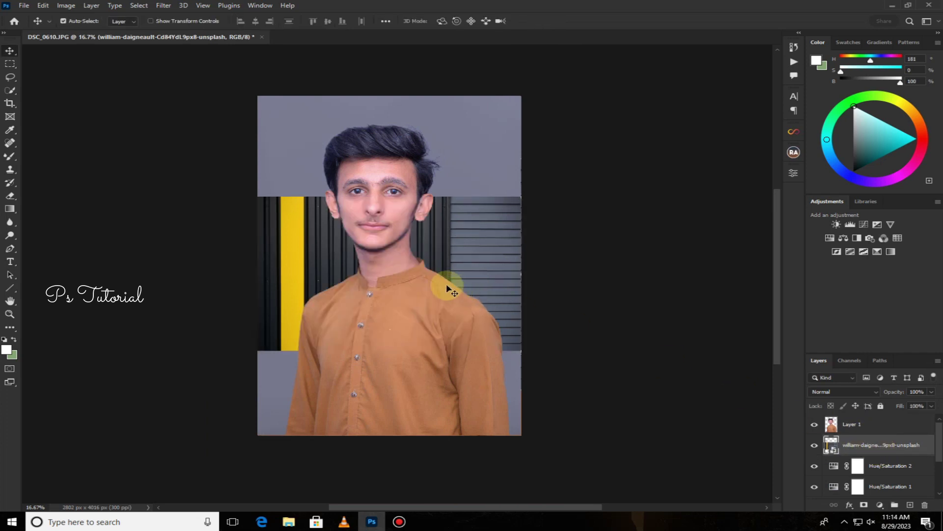
{"action": "key", "text": "ctrl+t"}
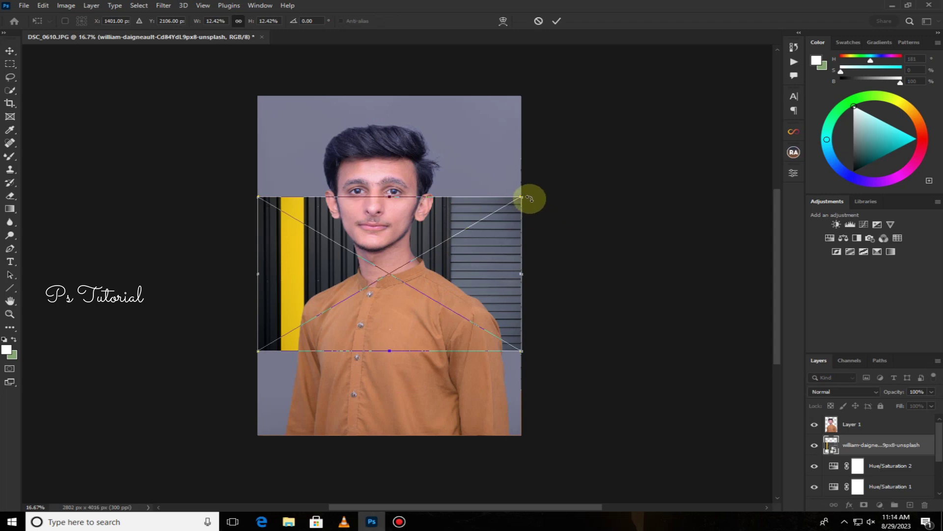
{"action": "left_click_drag", "start_coordinate": [522, 196], "coordinate": [671, 109]}
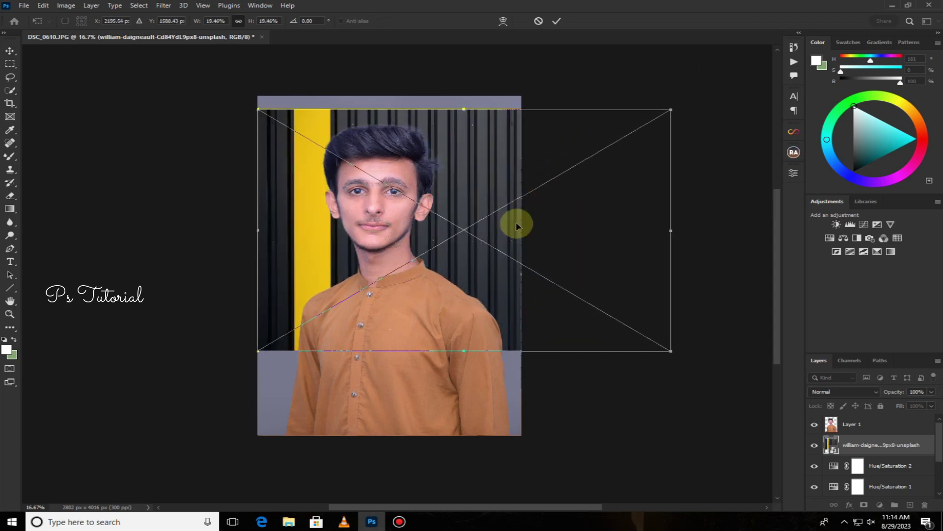
{"action": "left_click_drag", "start_coordinate": [517, 226], "coordinate": [512, 213]}
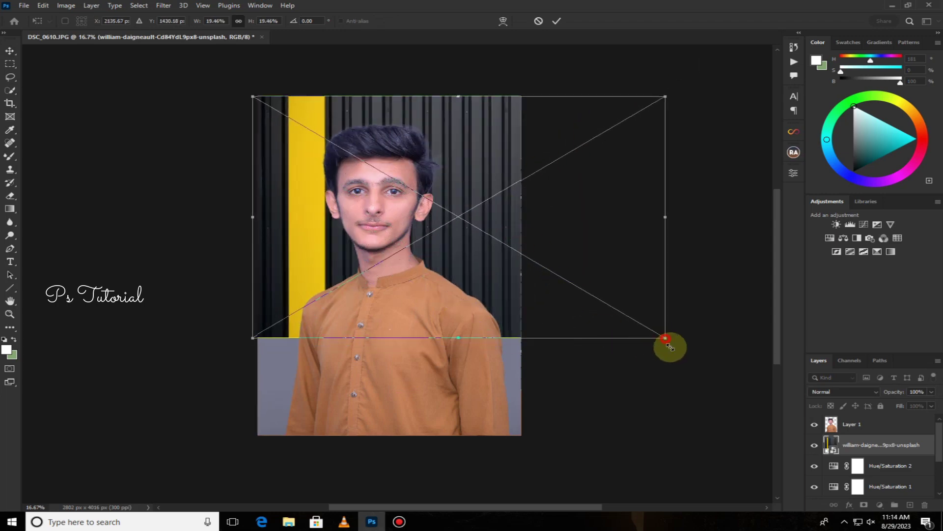
{"action": "left_click_drag", "start_coordinate": [665, 339], "coordinate": [784, 462]}
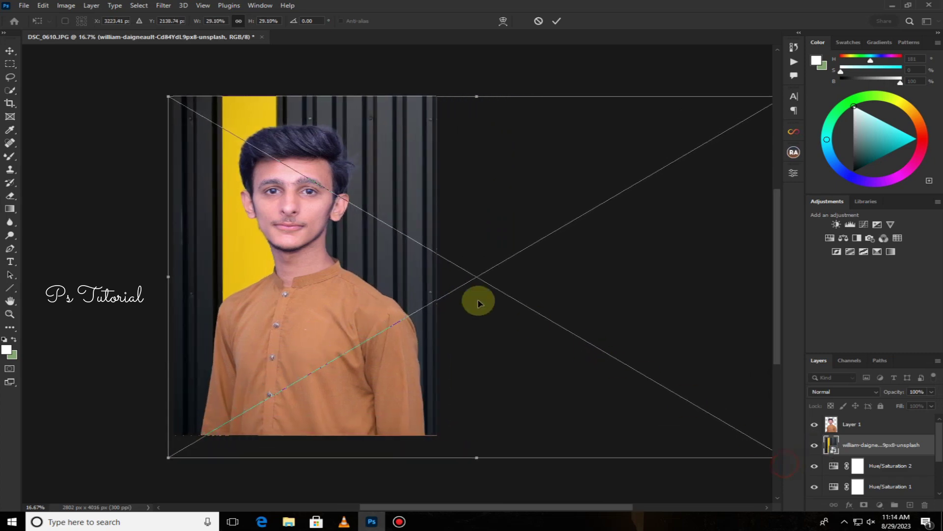
{"action": "left_click_drag", "start_coordinate": [454, 291], "coordinate": [381, 281]}
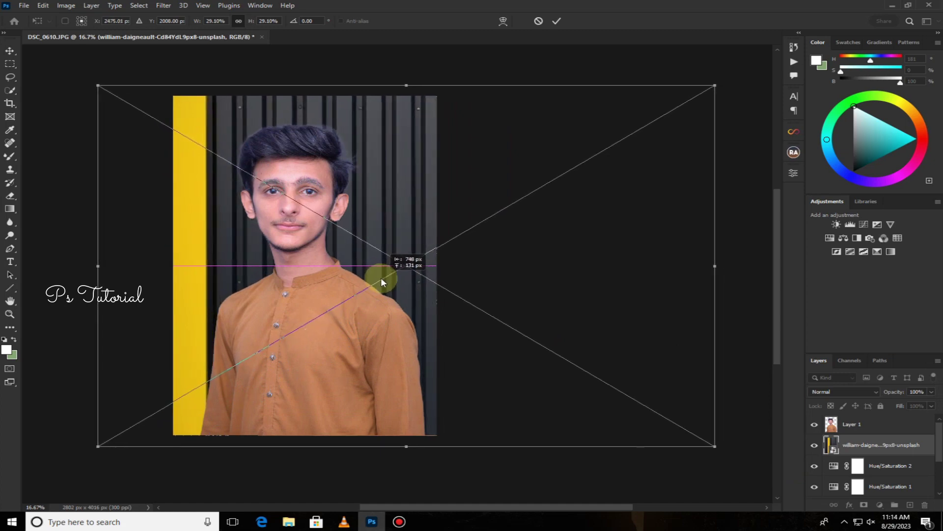
{"action": "left_click", "coordinate": [557, 24]}
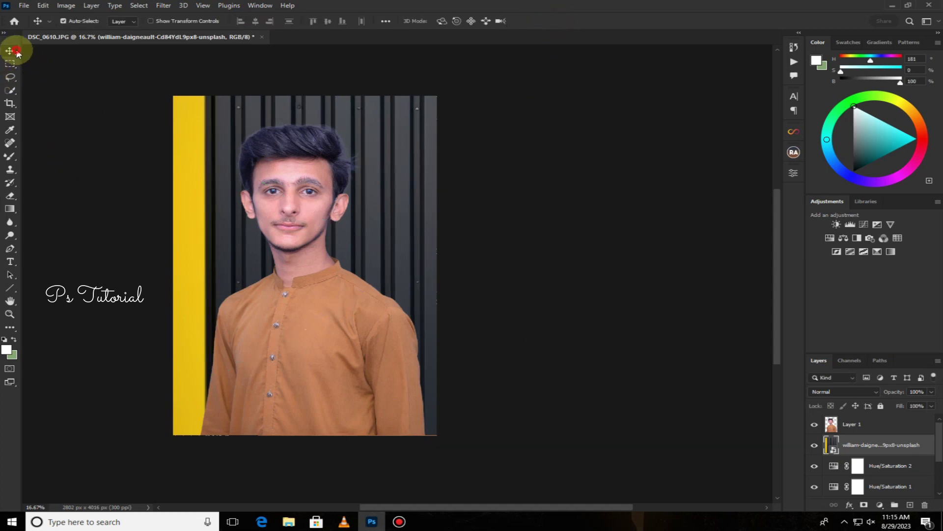
Step: Erase the stray hair strands right of the head on Layer 1 with the Eraser
{"action": "left_click", "coordinate": [11, 196]}
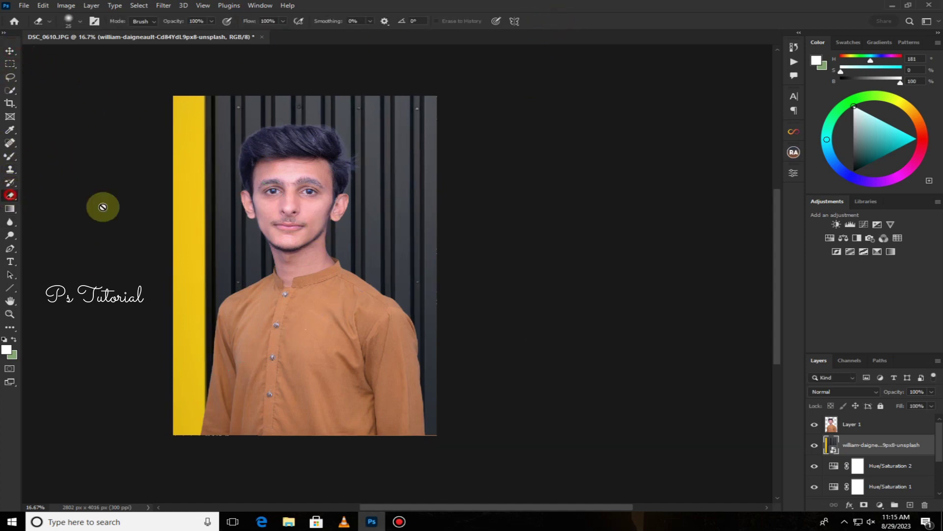
{"action": "left_click", "coordinate": [854, 425]}
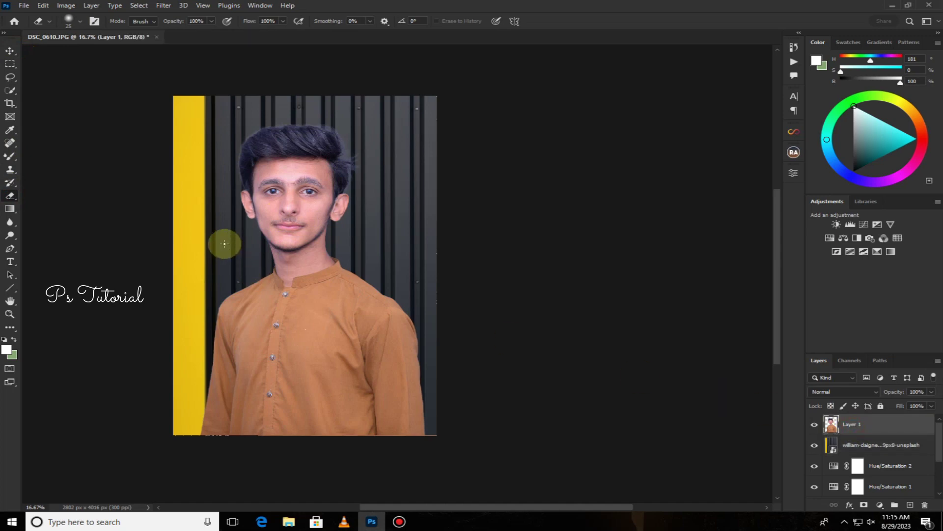
{"action": "scroll", "coordinate": [223, 241], "scroll_direction": "up", "scroll_amount": 1}
{"action": "scroll", "coordinate": [223, 242], "scroll_direction": "up", "scroll_amount": 2}
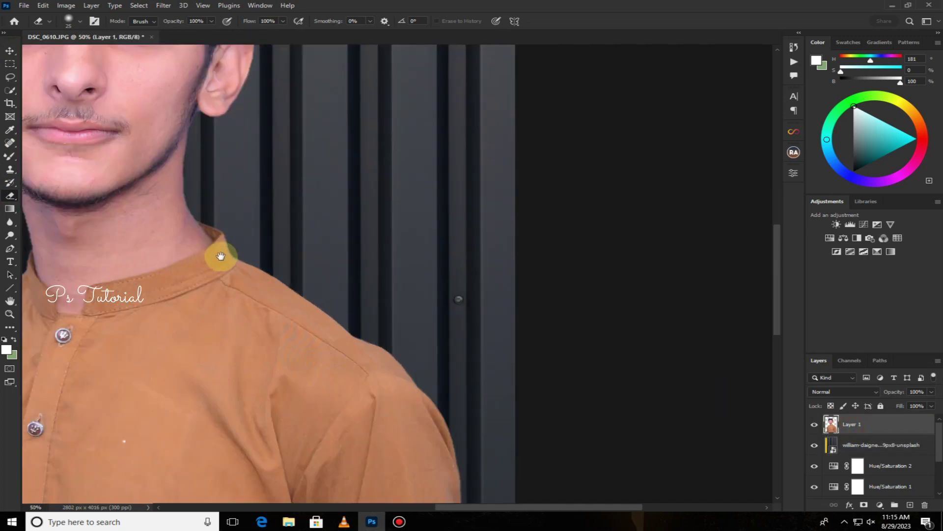
{"action": "left_click_drag", "start_coordinate": [220, 256], "coordinate": [473, 427]}
{"action": "scroll", "coordinate": [343, 362], "scroll_direction": "up", "scroll_amount": 1}
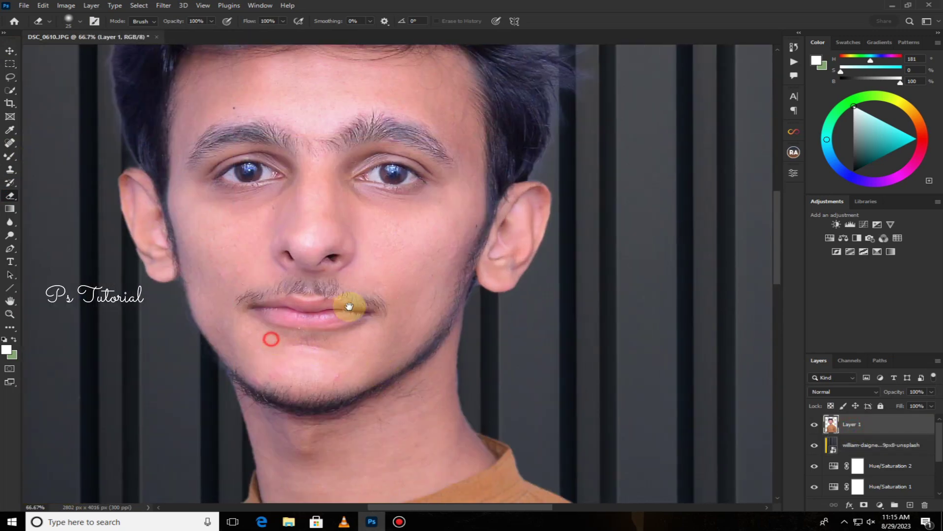
{"action": "left_click_drag", "start_coordinate": [349, 306], "coordinate": [396, 348]}
{"action": "scroll", "coordinate": [398, 349], "scroll_direction": "up", "scroll_amount": 1}
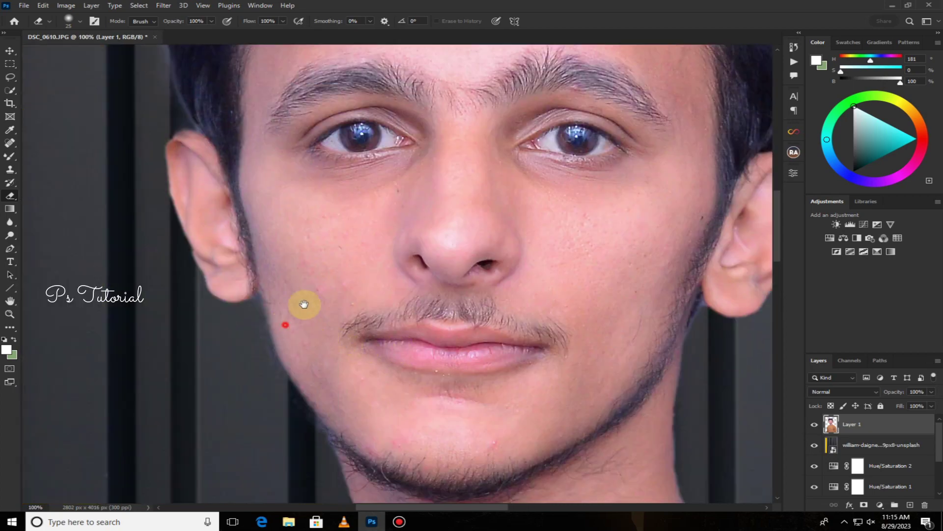
{"action": "left_click_drag", "start_coordinate": [304, 305], "coordinate": [355, 260]}
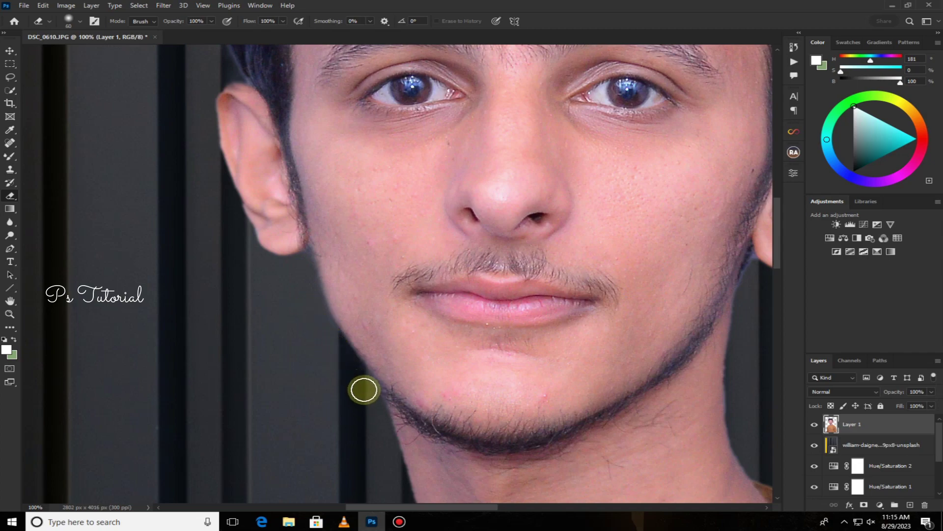
{"action": "left_click_drag", "start_coordinate": [249, 240], "coordinate": [321, 462]}
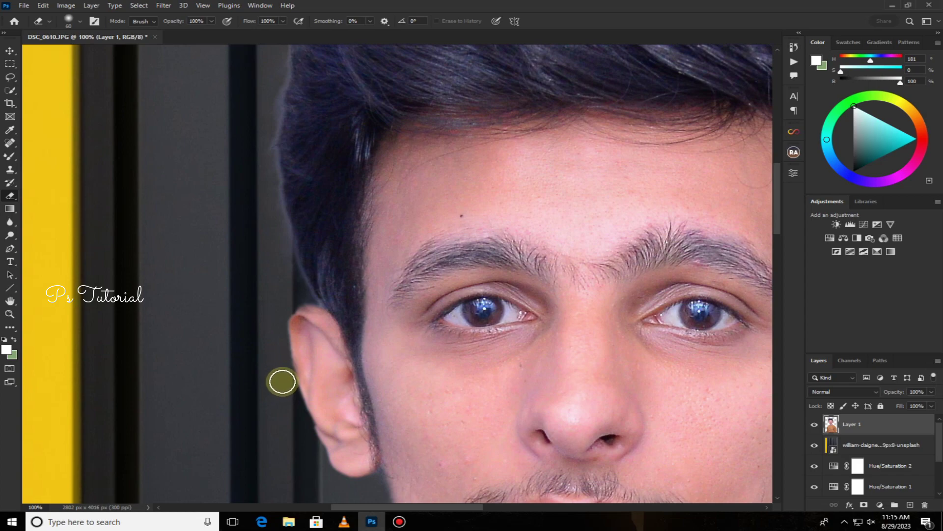
{"action": "left_click_drag", "start_coordinate": [290, 418], "coordinate": [271, 301]}
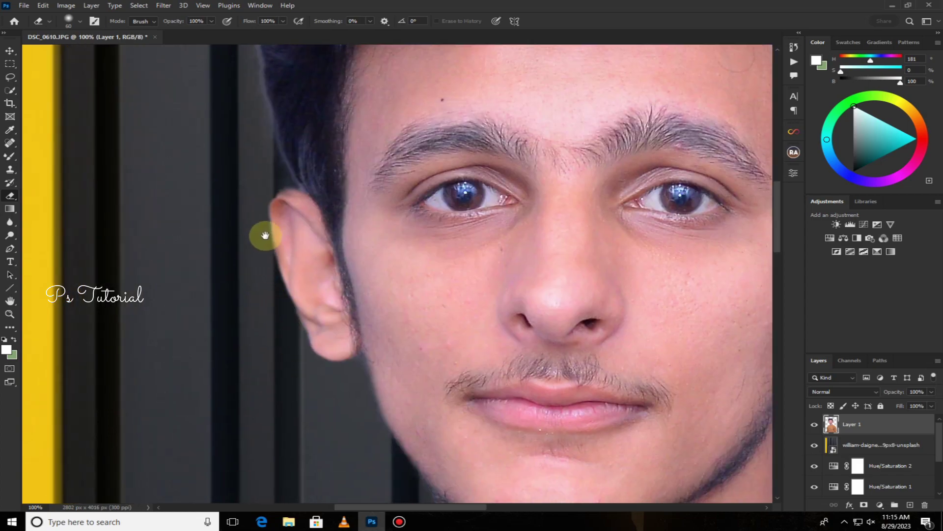
{"action": "left_click_drag", "start_coordinate": [265, 235], "coordinate": [252, 432]}
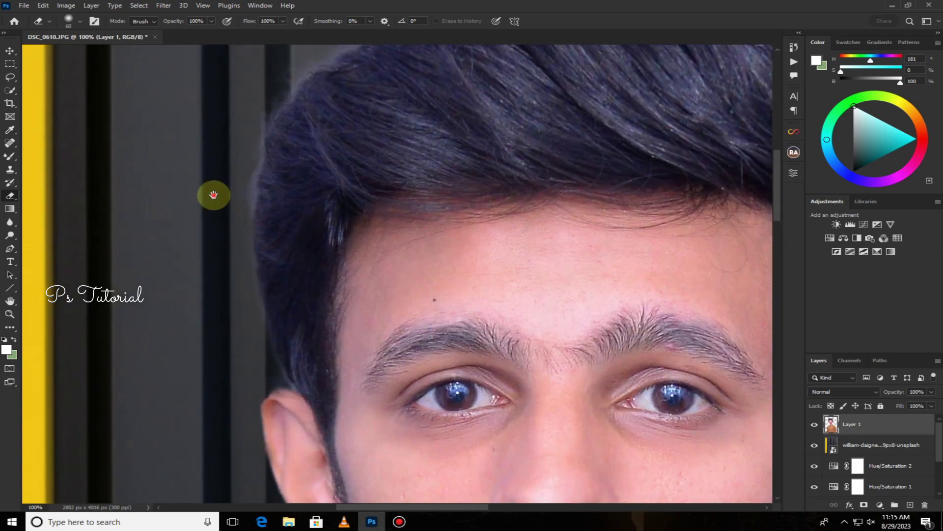
{"action": "left_click_drag", "start_coordinate": [213, 195], "coordinate": [207, 316]}
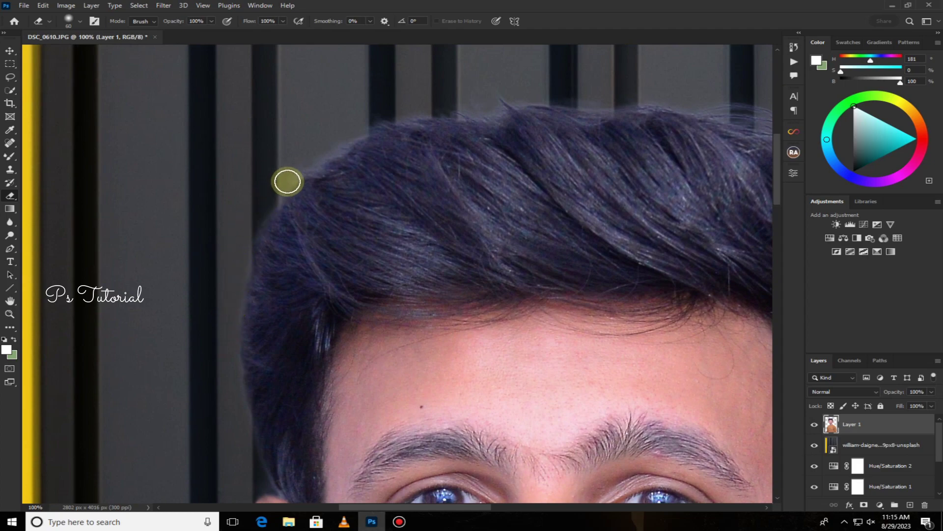
{"action": "left_click_drag", "start_coordinate": [390, 118], "coordinate": [164, 237]}
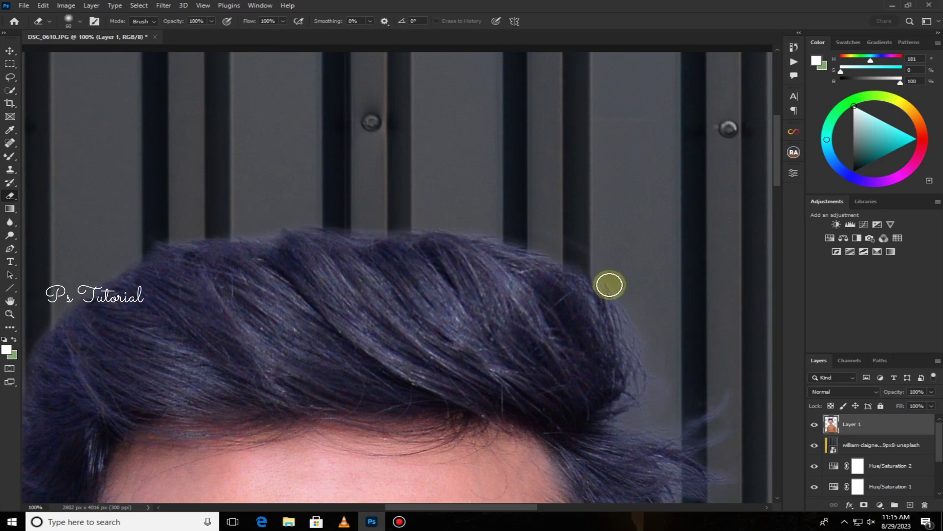
{"action": "left_click_drag", "start_coordinate": [643, 359], "coordinate": [579, 253]}
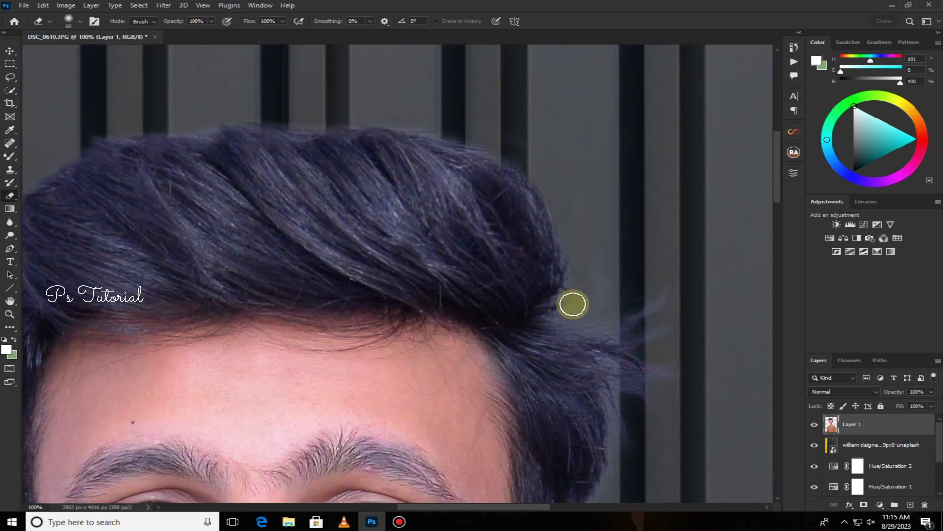
{"action": "mouse_move", "coordinate": [470, 188]}
{"action": "left_mouse_down"}
{"action": "mouse_move", "coordinate": [466, 215]}
{"action": "mouse_move", "coordinate": [493, 227]}
{"action": "mouse_move", "coordinate": [546, 295]}
{"action": "mouse_move", "coordinate": [563, 283]}
{"action": "mouse_move", "coordinate": [554, 341]}
{"action": "mouse_move", "coordinate": [480, 252]}
{"action": "mouse_move", "coordinate": [509, 295]}
{"action": "mouse_move", "coordinate": [485, 259]}
{"action": "mouse_move", "coordinate": [495, 289]}
{"action": "mouse_move", "coordinate": [480, 156]}
{"action": "mouse_move", "coordinate": [512, 280]}
{"action": "mouse_move", "coordinate": [509, 354]}
{"action": "mouse_move", "coordinate": [487, 266]}
{"action": "mouse_move", "coordinate": [511, 354]}
{"action": "mouse_move", "coordinate": [506, 415]}
{"action": "mouse_move", "coordinate": [504, 389]}
{"action": "left_mouse_up"}
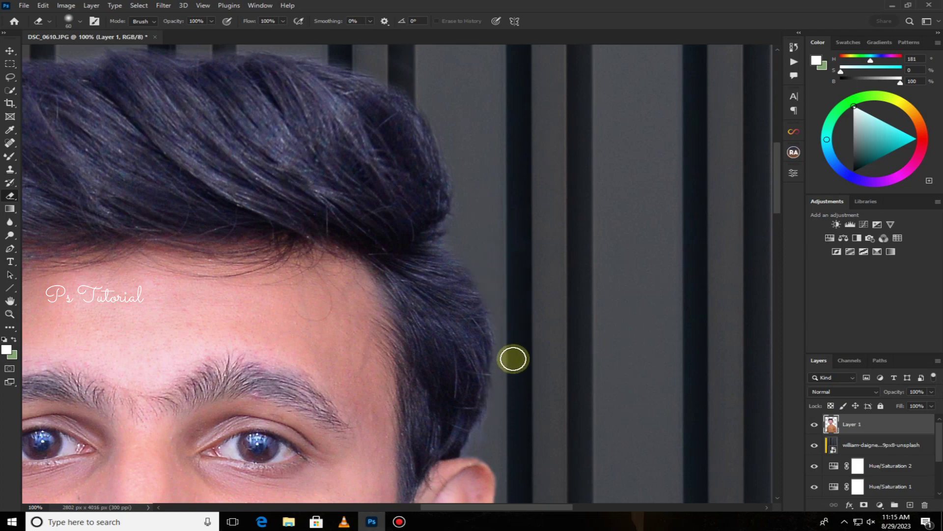
Step: Erase the dark halo along the jaw and earlobe
{"action": "scroll", "coordinate": [501, 265], "scroll_direction": "down", "scroll_amount": 5}
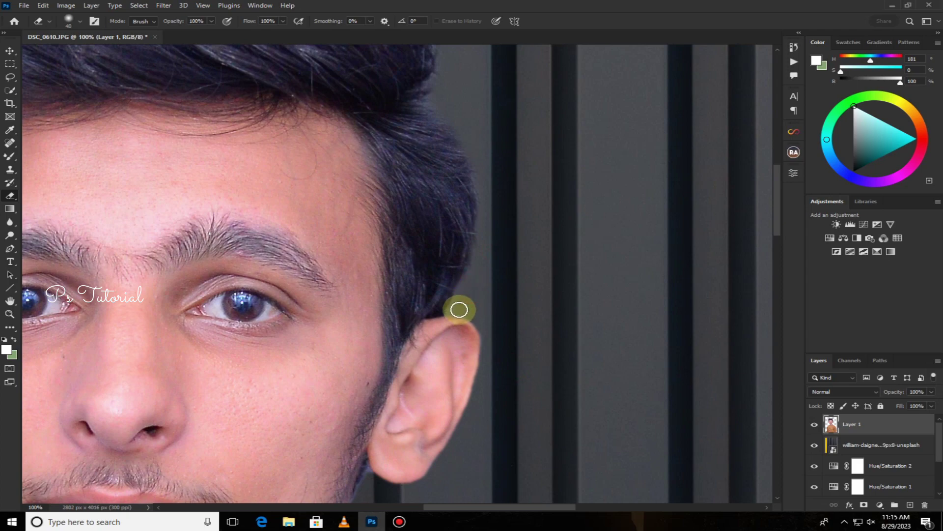
{"action": "scroll", "coordinate": [372, 264], "scroll_direction": "down", "scroll_amount": 7}
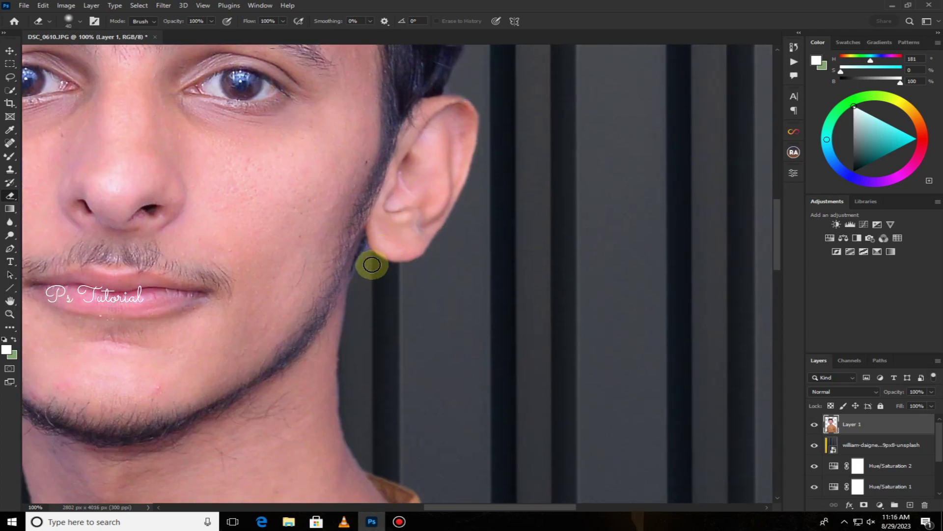
{"action": "mouse_move", "coordinate": [372, 264]}
{"action": "left_mouse_down"}
{"action": "mouse_move", "coordinate": [374, 289]}
{"action": "mouse_move", "coordinate": [384, 271]}
{"action": "mouse_move", "coordinate": [353, 319]}
{"action": "mouse_move", "coordinate": [344, 387]}
{"action": "left_mouse_up"}
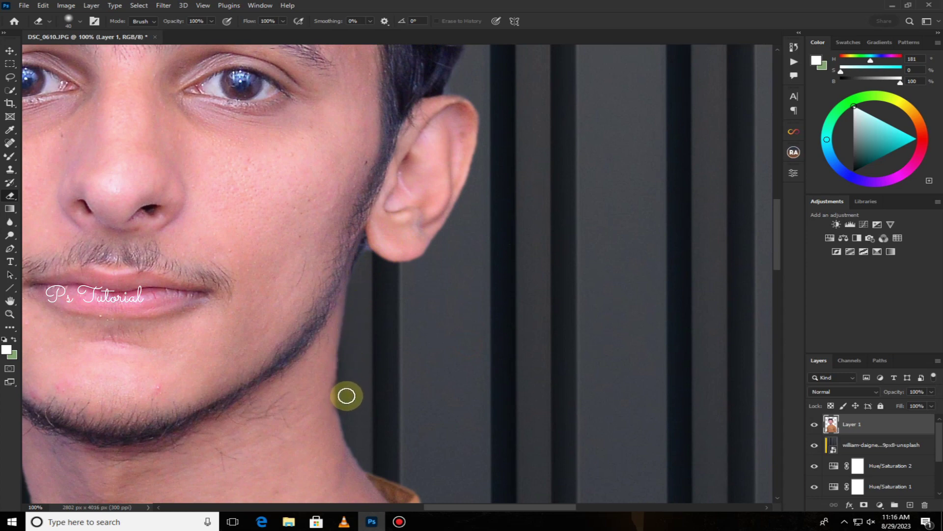
{"action": "scroll", "coordinate": [339, 246], "scroll_direction": "down", "scroll_amount": 4}
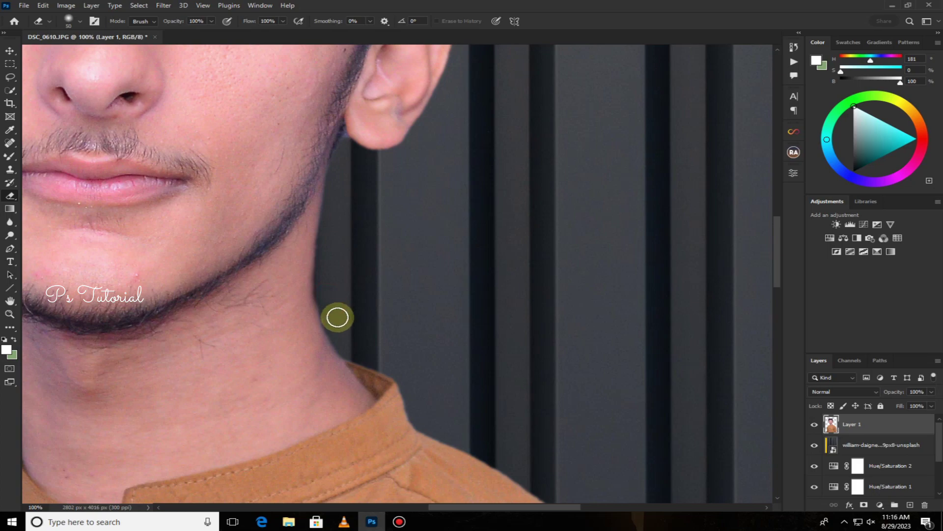
{"action": "left_click_drag", "start_coordinate": [338, 317], "coordinate": [440, 352]}
{"action": "left_click_drag", "start_coordinate": [259, 263], "coordinate": [418, 337]}
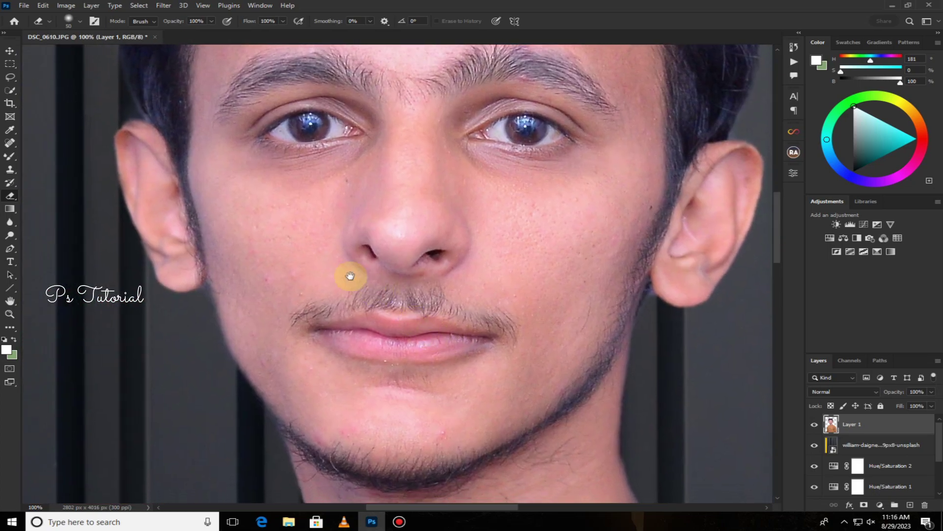
{"action": "left_click_drag", "start_coordinate": [351, 276], "coordinate": [330, 390]}
{"action": "scroll", "coordinate": [386, 310], "scroll_direction": "down", "scroll_amount": 3}
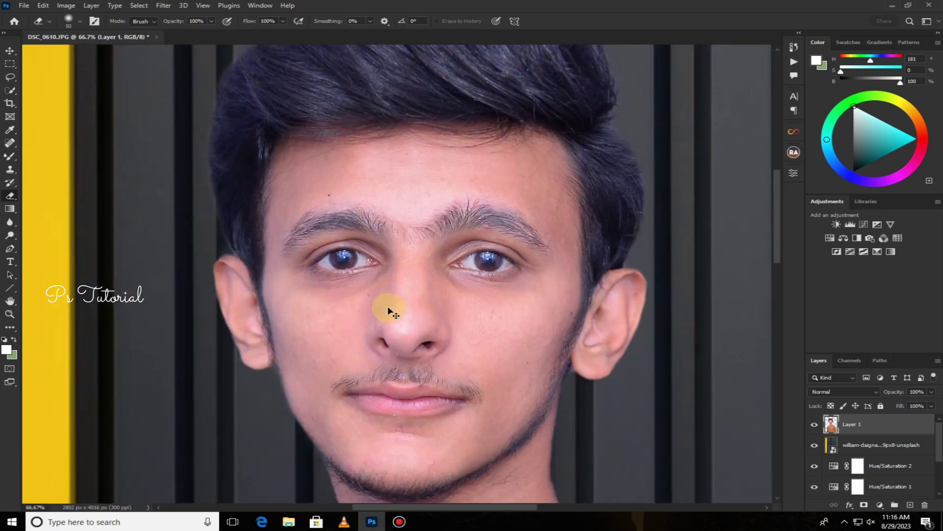
{"action": "scroll", "coordinate": [573, 318], "scroll_direction": "down", "scroll_amount": 1}
{"action": "scroll", "coordinate": [573, 320], "scroll_direction": "down", "scroll_amount": 1}
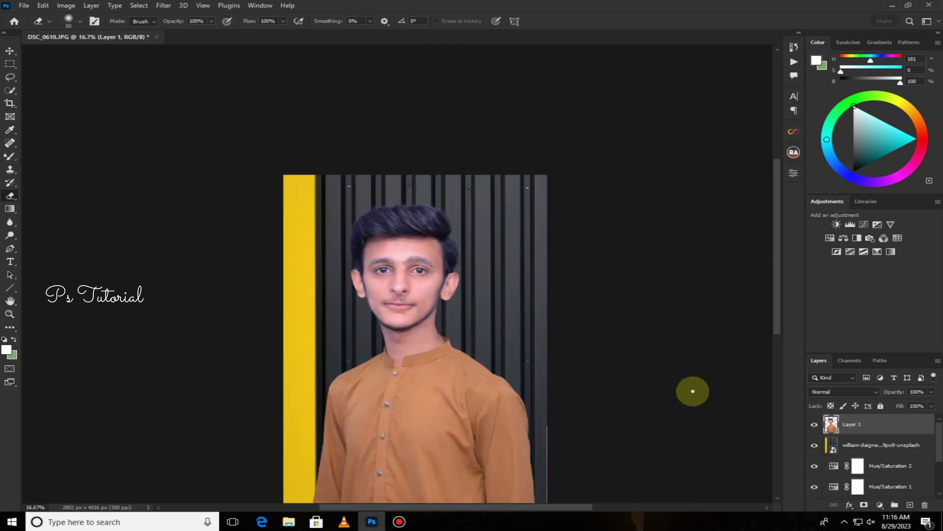
Step: Fade the striped-wall background layer to 40% opacity
{"action": "left_click_drag", "start_coordinate": [627, 382], "coordinate": [618, 318]}
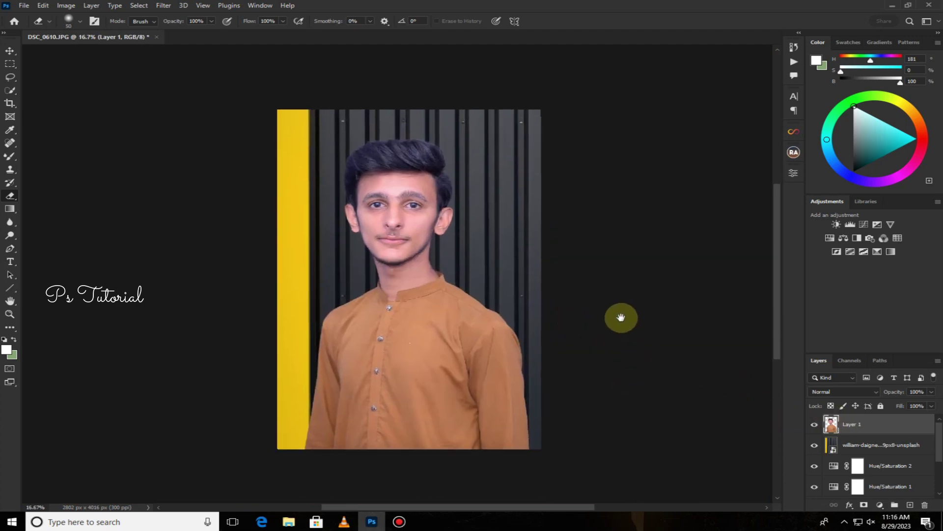
{"action": "left_click", "coordinate": [892, 447]}
{"action": "left_click", "coordinate": [906, 404]}
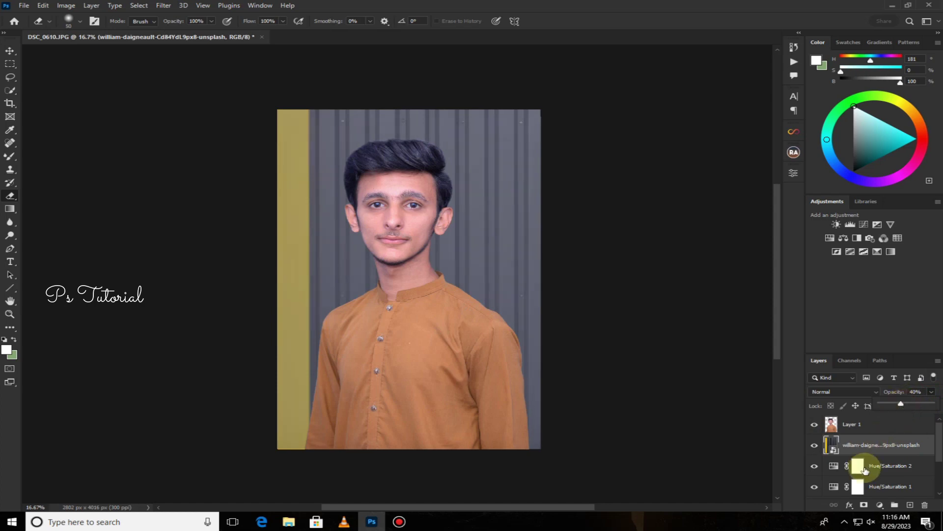
Step: Merge all visible layers into a single layer with Merge Visible
{"action": "scroll", "coordinate": [855, 472], "scroll_direction": "down", "scroll_amount": 2}
{"action": "scroll", "coordinate": [835, 462], "scroll_direction": "up", "scroll_amount": 3}
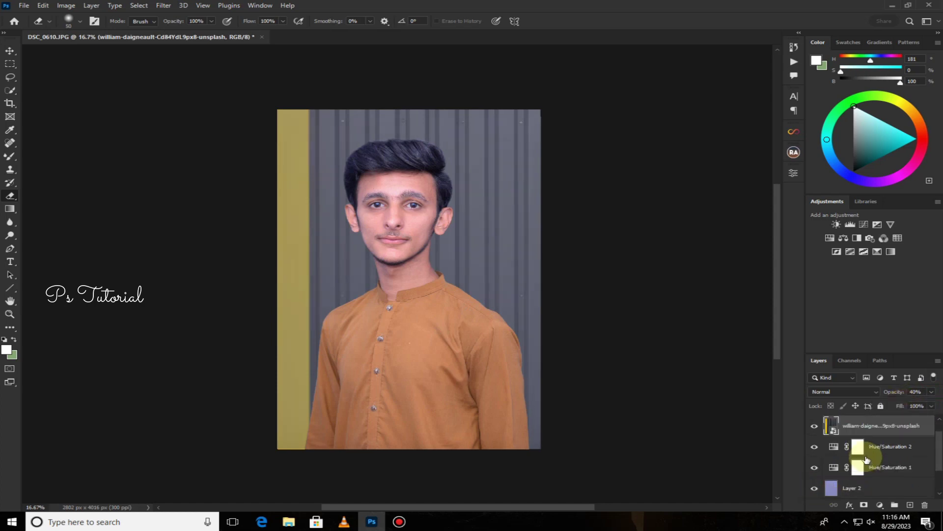
{"action": "right_click", "coordinate": [865, 445]}
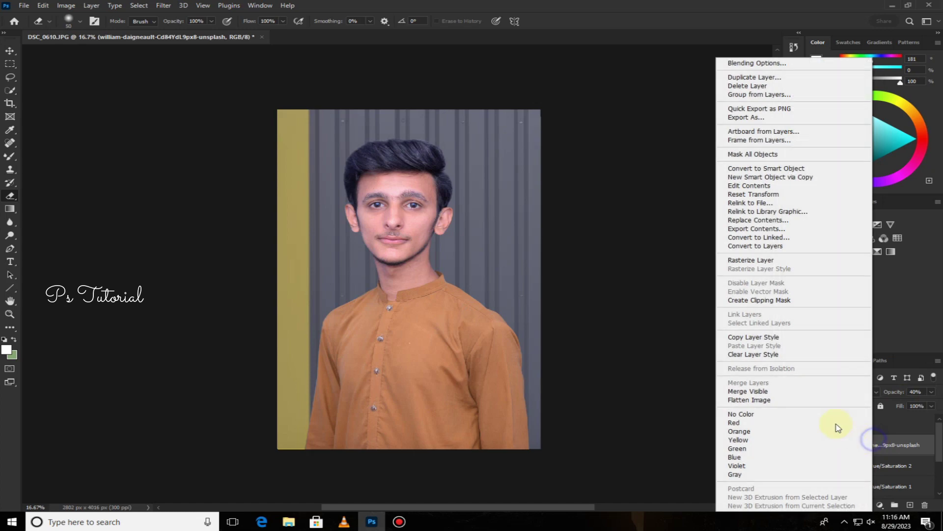
{"action": "left_click", "coordinate": [768, 391]}
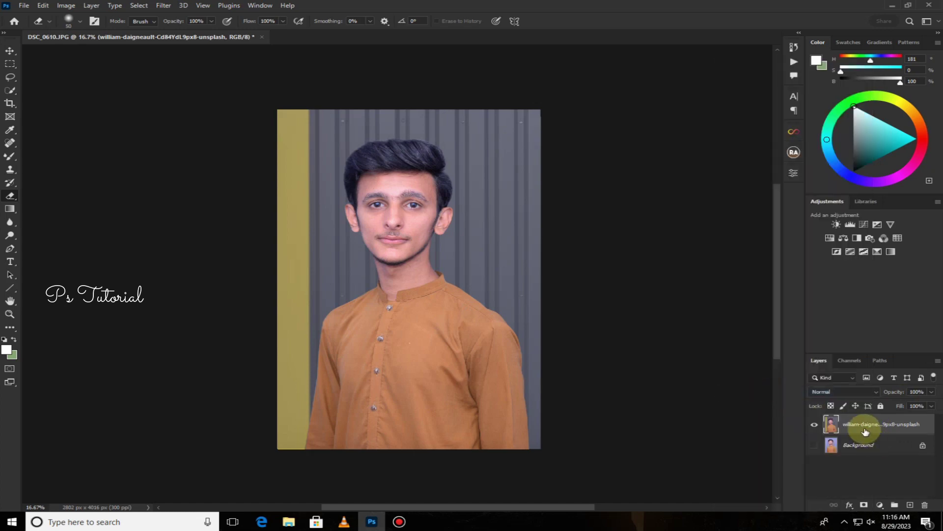
{"action": "left_click", "coordinate": [11, 143]}
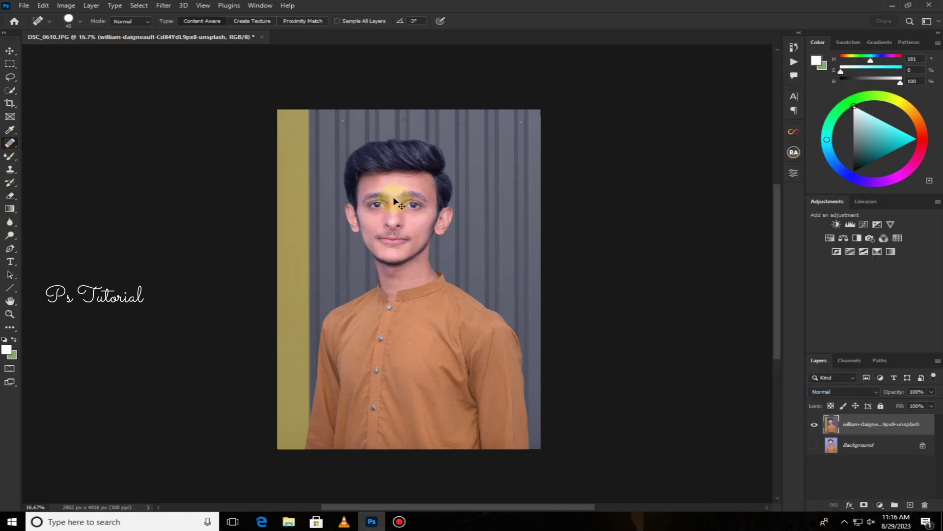
Step: Spot-heal two small spots on the upper-left and top of the wall
{"action": "scroll", "coordinate": [393, 196], "scroll_direction": "up", "scroll_amount": 2}
{"action": "scroll", "coordinate": [428, 290], "scroll_direction": "up", "scroll_amount": 1}
{"action": "scroll", "coordinate": [452, 389], "scroll_direction": "up", "scroll_amount": 1}
{"action": "left_click_drag", "start_coordinate": [460, 392], "coordinate": [442, 196]}
{"action": "scroll", "coordinate": [294, 330], "scroll_direction": "up", "scroll_amount": 3}
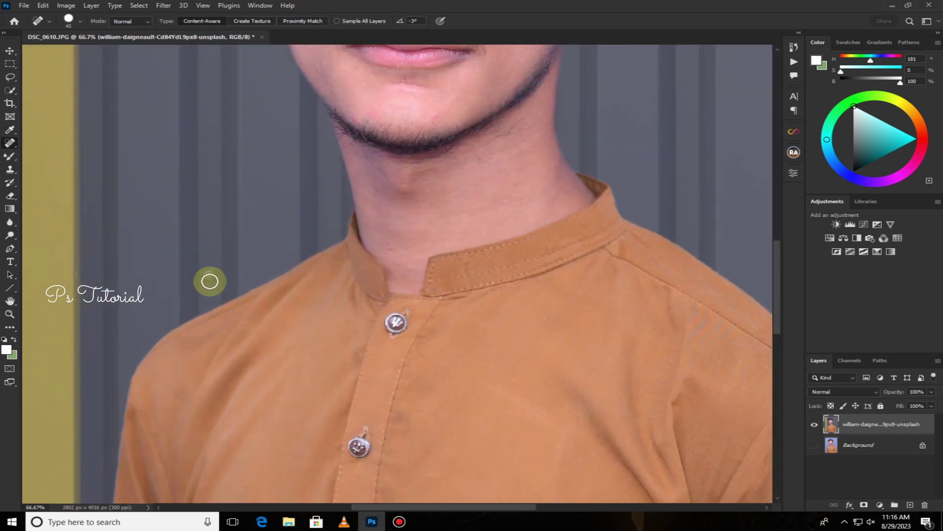
{"action": "scroll", "coordinate": [257, 429], "scroll_direction": "up", "scroll_amount": 5}
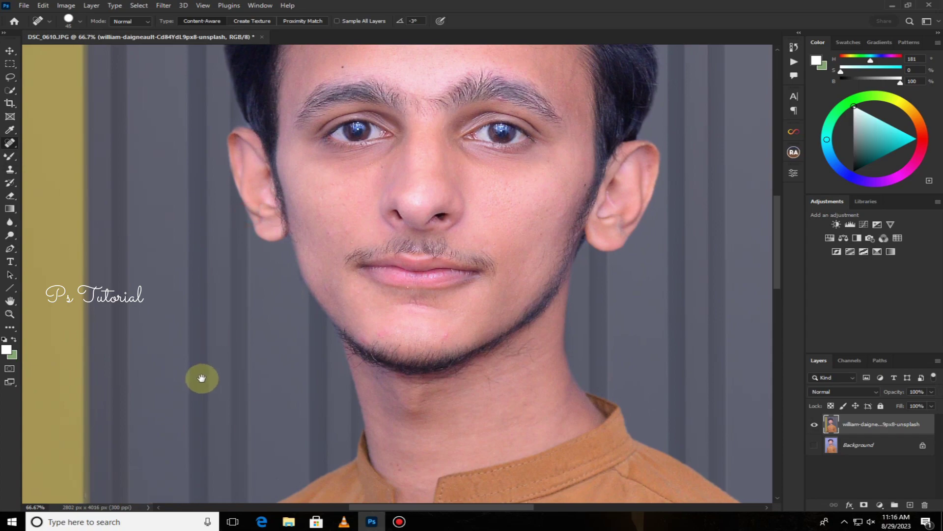
{"action": "scroll", "coordinate": [201, 376], "scroll_direction": "left", "scroll_amount": 2}
{"action": "scroll", "coordinate": [127, 480], "scroll_direction": "up", "scroll_amount": 5}
{"action": "scroll", "coordinate": [312, 202], "scroll_direction": "up", "scroll_amount": 3}
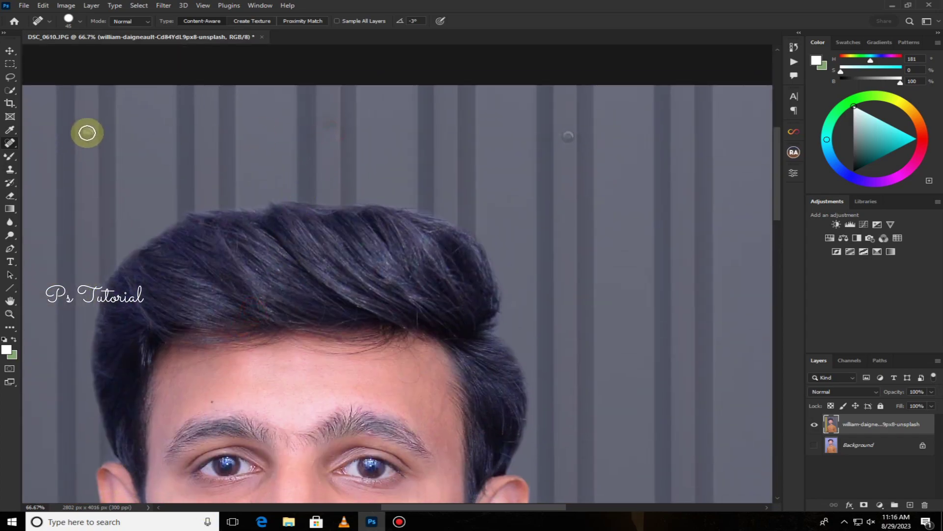
{"action": "left_click", "coordinate": [89, 131]}
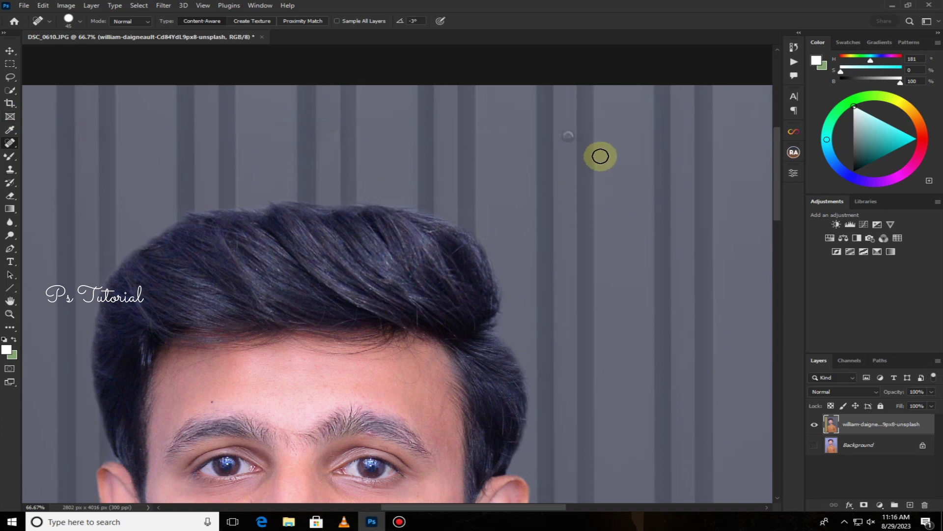
{"action": "left_click", "coordinate": [567, 138]}
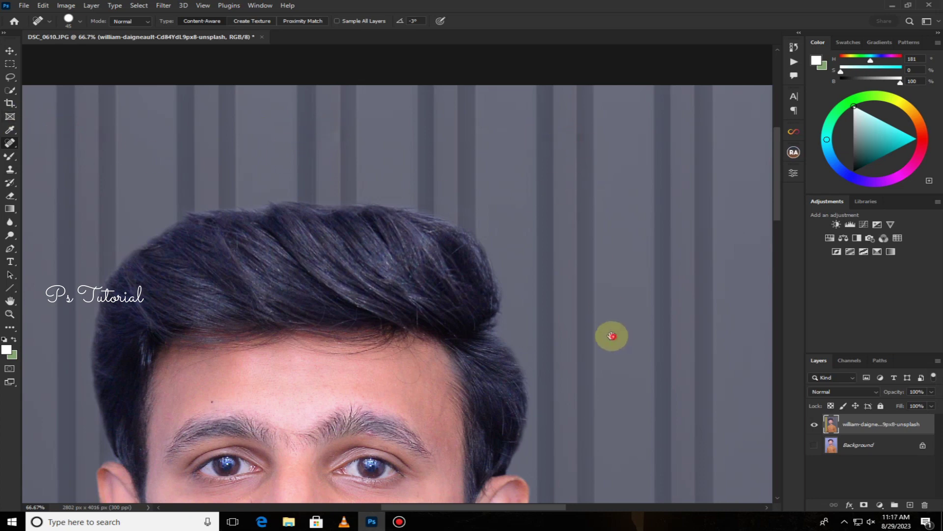
Step: Spot-heal the blemishes on the man's chin and cheek
{"action": "mouse_move", "coordinate": [611, 333]}
{"action": "left_mouse_down"}
{"action": "mouse_move", "coordinate": [285, 277]}
{"action": "mouse_move", "coordinate": [386, 209]}
{"action": "mouse_move", "coordinate": [388, 152]}
{"action": "left_mouse_up"}
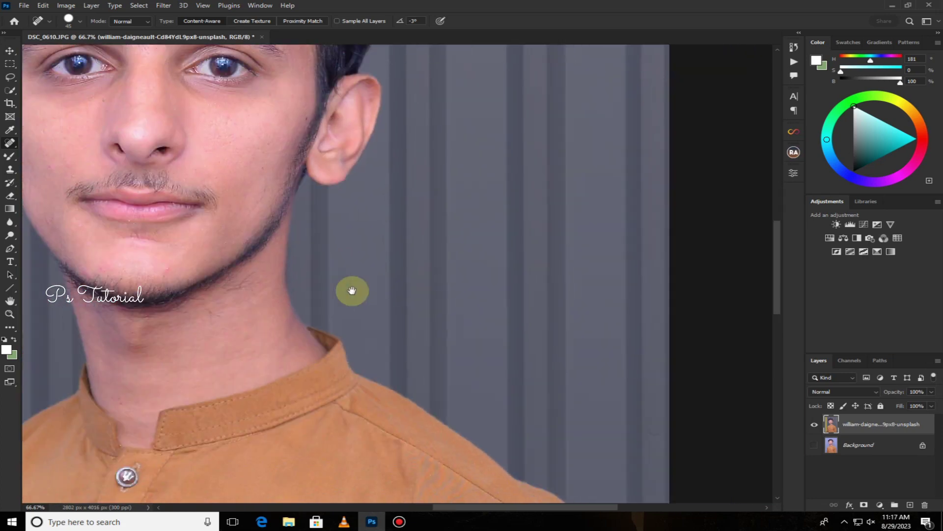
{"action": "left_click_drag", "start_coordinate": [472, 359], "coordinate": [547, 325]}
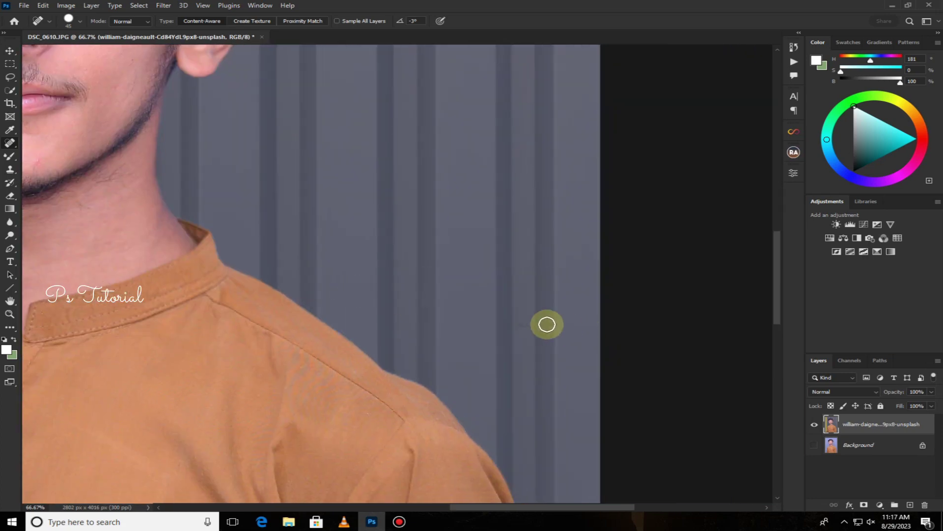
{"action": "scroll", "coordinate": [524, 413], "scroll_direction": "up", "scroll_amount": 5}
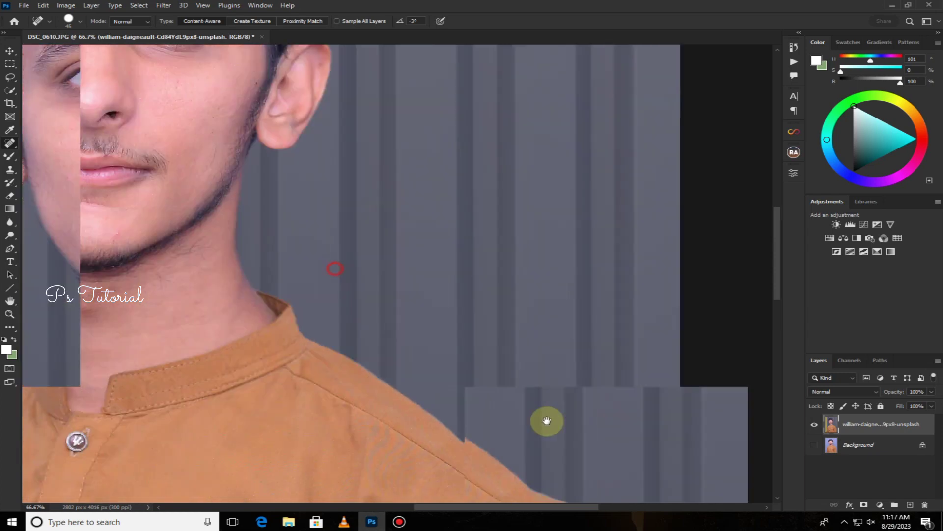
{"action": "scroll", "coordinate": [543, 421], "scroll_direction": "left", "scroll_amount": 5}
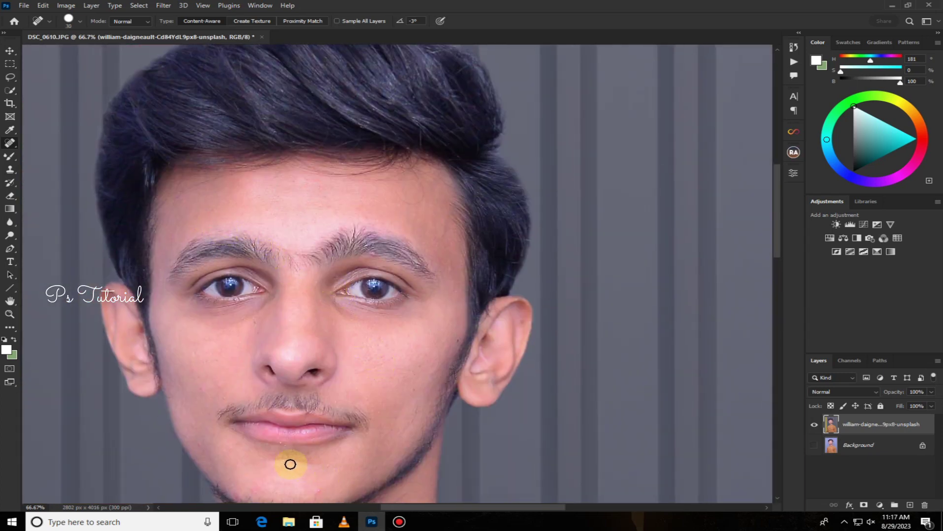
{"action": "left_click_drag", "start_coordinate": [386, 449], "coordinate": [366, 409]}
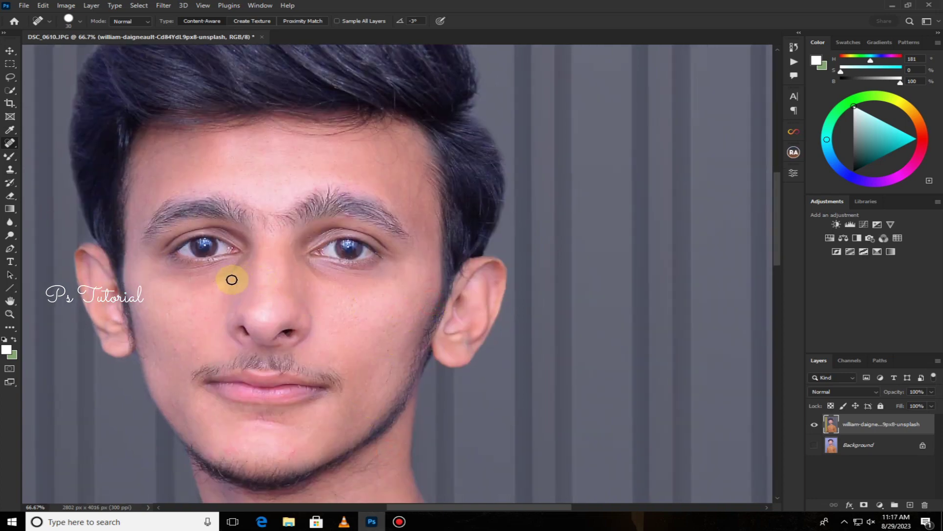
{"action": "left_click_drag", "start_coordinate": [233, 298], "coordinate": [226, 205]}
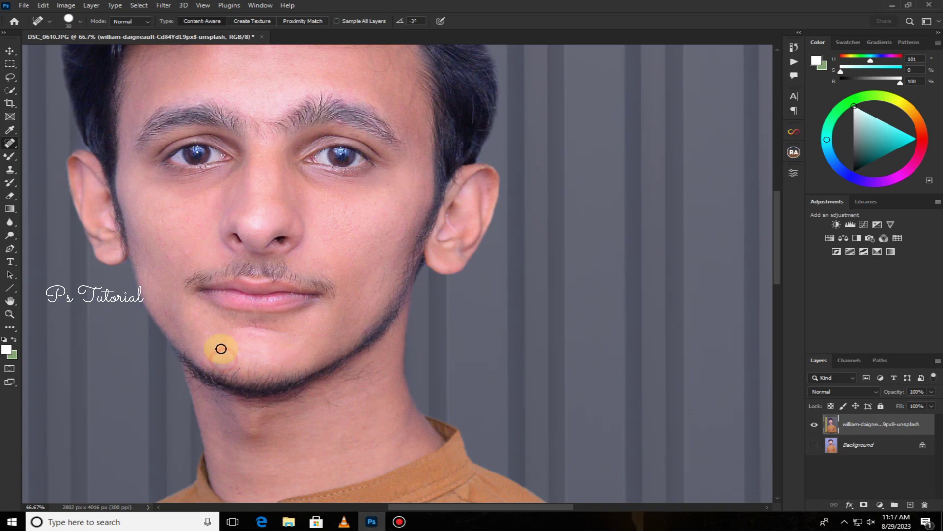
{"action": "left_click", "coordinate": [207, 364]}
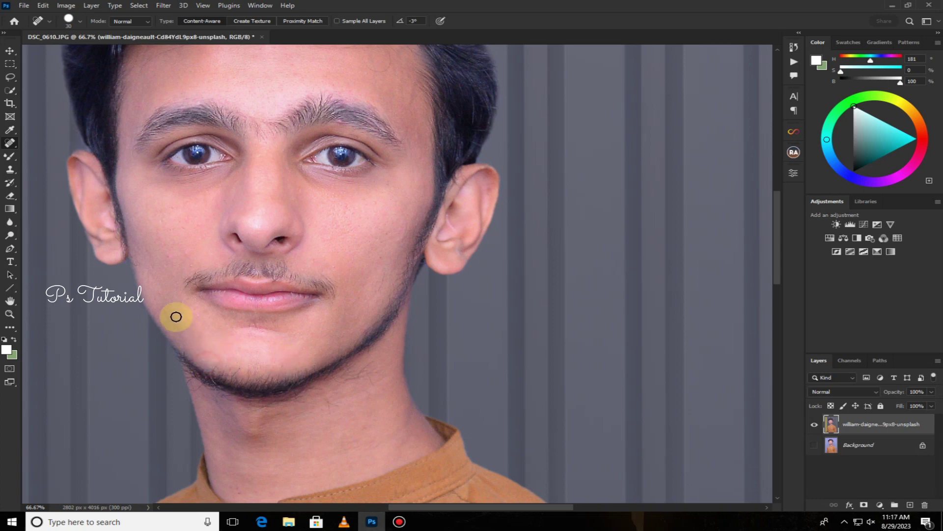
{"action": "left_click", "coordinate": [159, 292]}
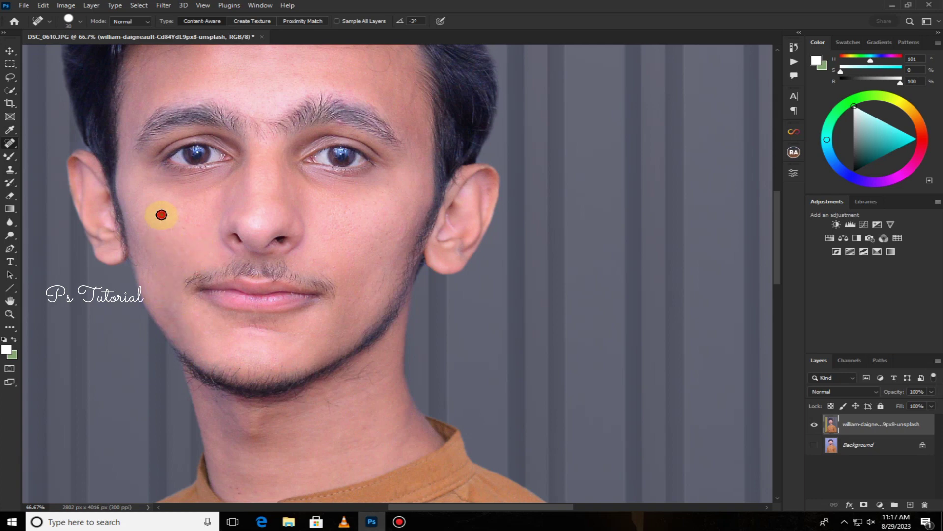
{"action": "scroll", "coordinate": [93, 249], "scroll_direction": "up", "scroll_amount": 3}
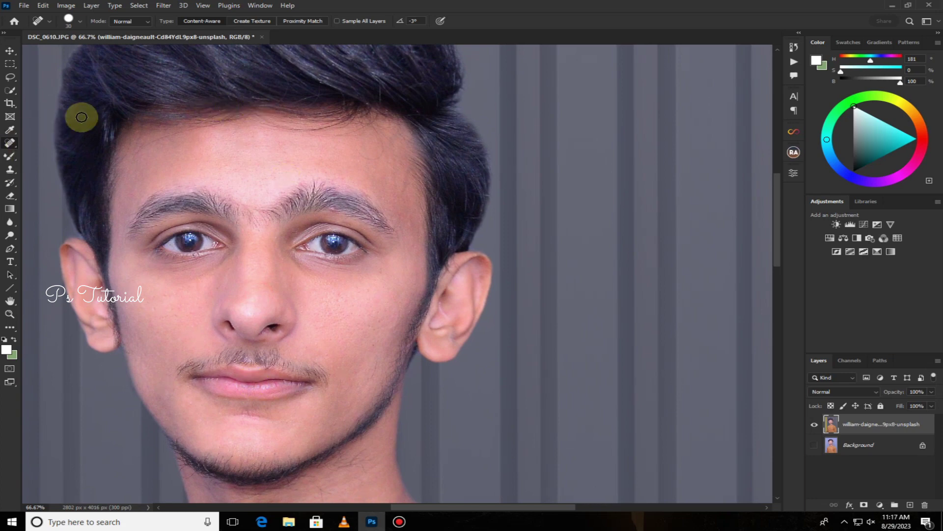
{"action": "left_click", "coordinate": [10, 51]}
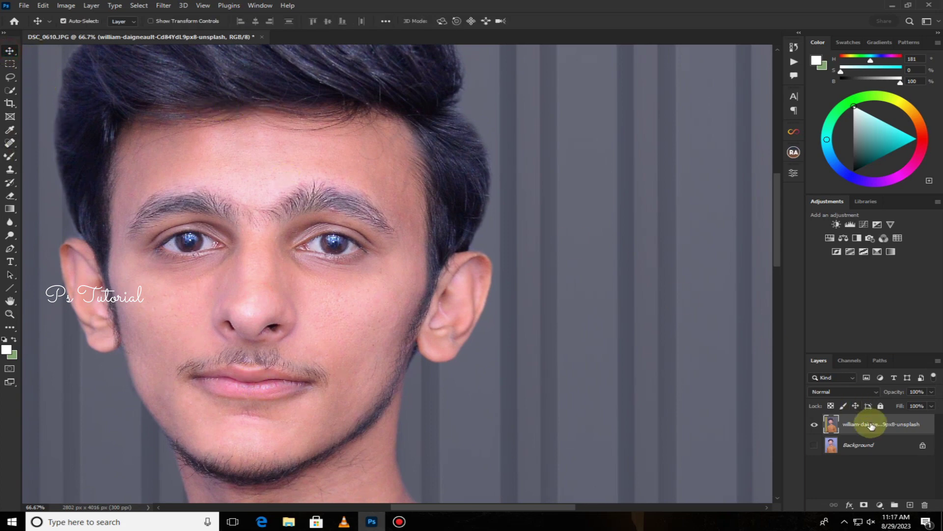
Step: Duplicate the portrait layer twice and Gaussian-blur the first copy by about 1.4 px
{"action": "left_click_drag", "start_coordinate": [872, 426], "coordinate": [910, 504]}
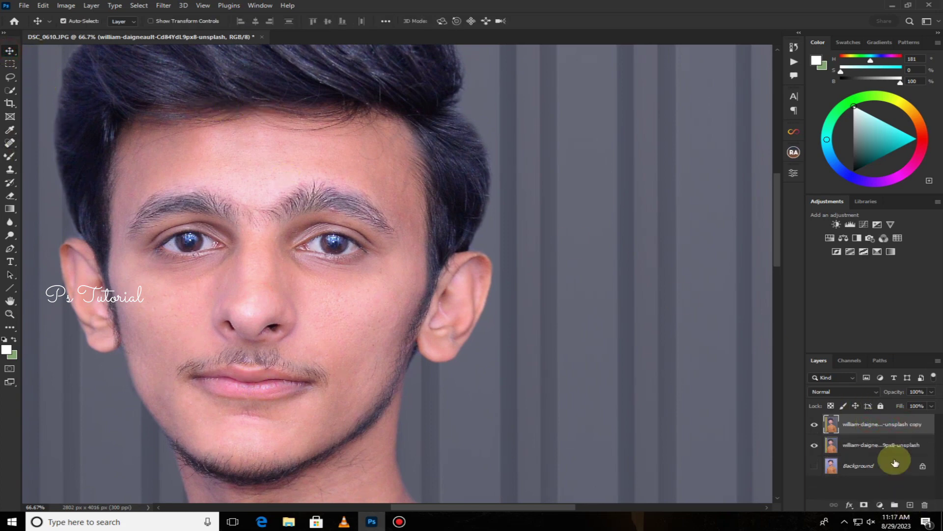
{"action": "left_click_drag", "start_coordinate": [890, 426], "coordinate": [910, 504]}
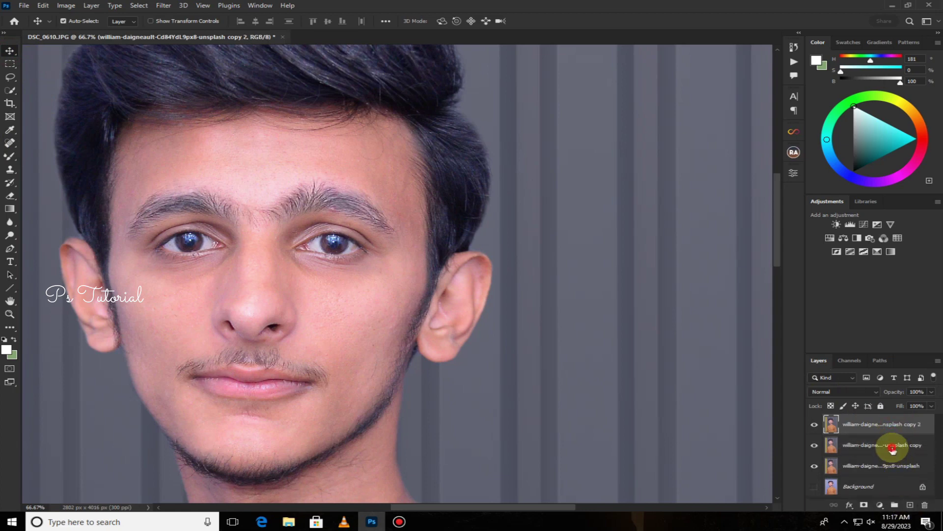
{"action": "left_click", "coordinate": [893, 448]}
{"action": "left_click", "coordinate": [162, 6]}
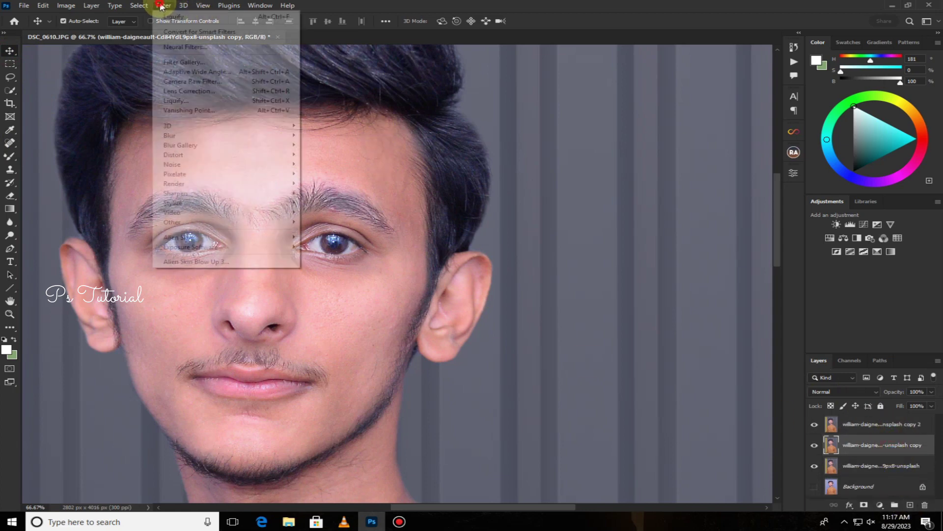
{"action": "mouse_move", "coordinate": [169, 135]}
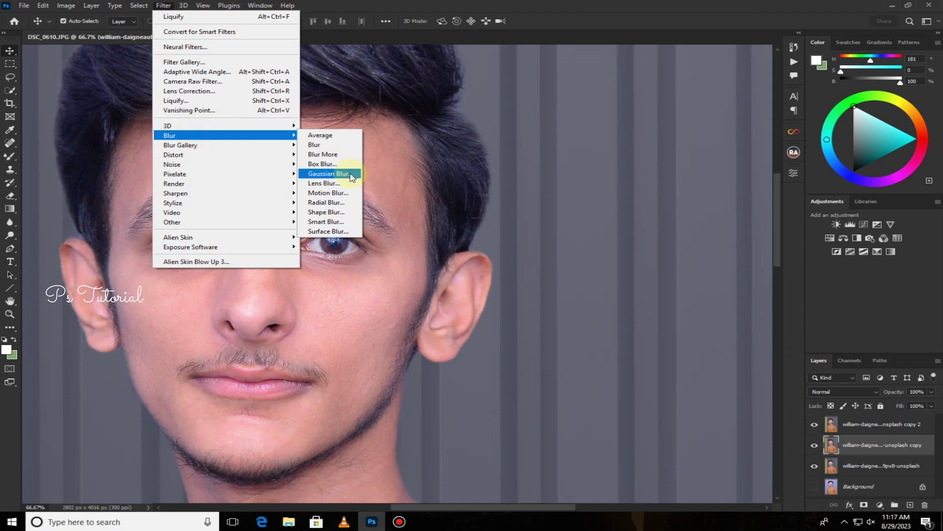
{"action": "left_click", "coordinate": [351, 175]}
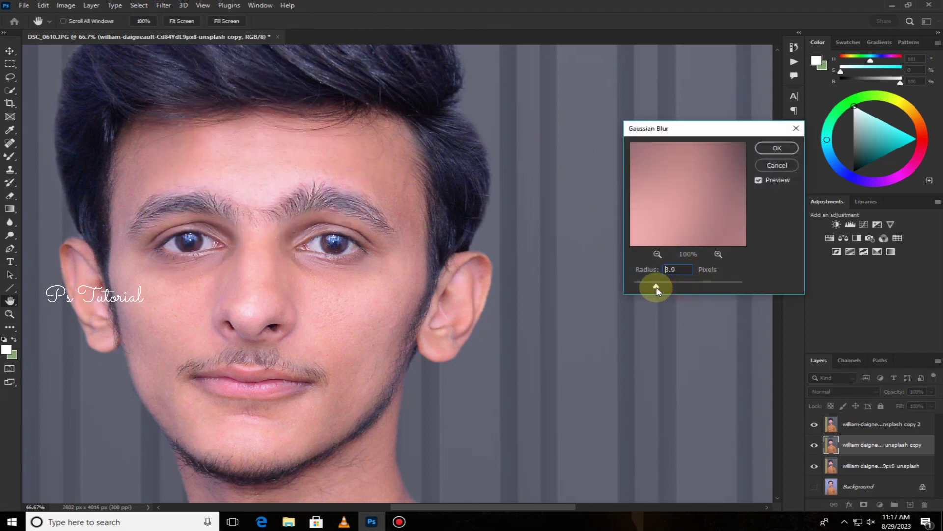
{"action": "left_click_drag", "start_coordinate": [657, 291], "coordinate": [654, 291]}
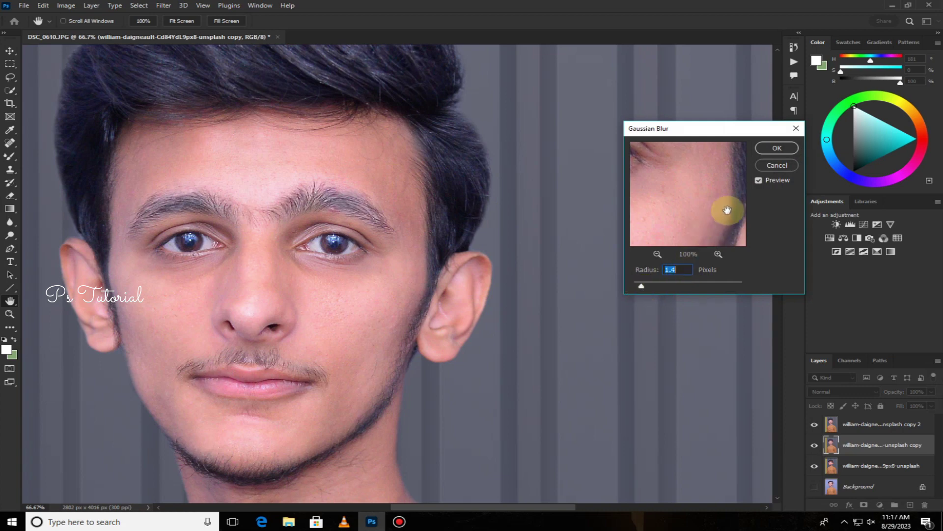
{"action": "left_click", "coordinate": [761, 151]}
Step: Apply High Pass 1.5 to the top copy and set its blend mode to Linear Light
{"action": "left_click", "coordinate": [847, 427]}
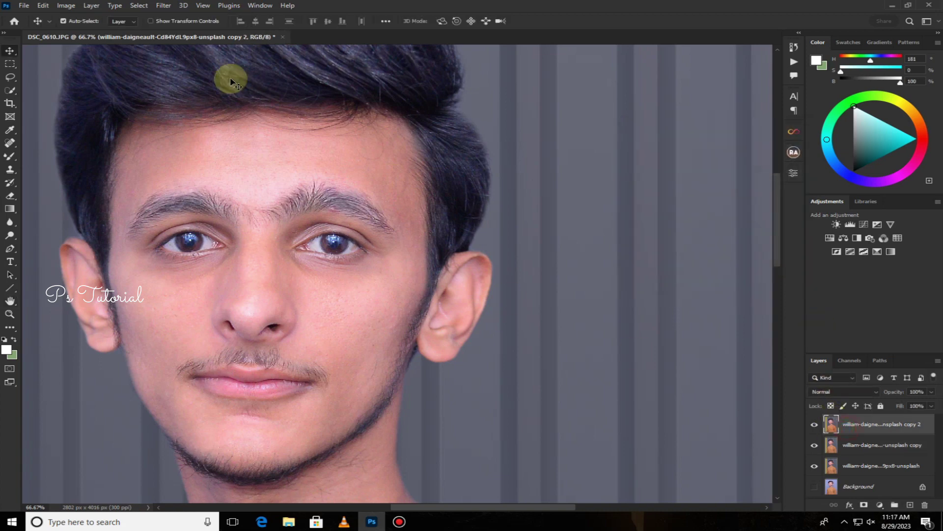
{"action": "left_click", "coordinate": [164, 5]}
{"action": "mouse_move", "coordinate": [172, 222]}
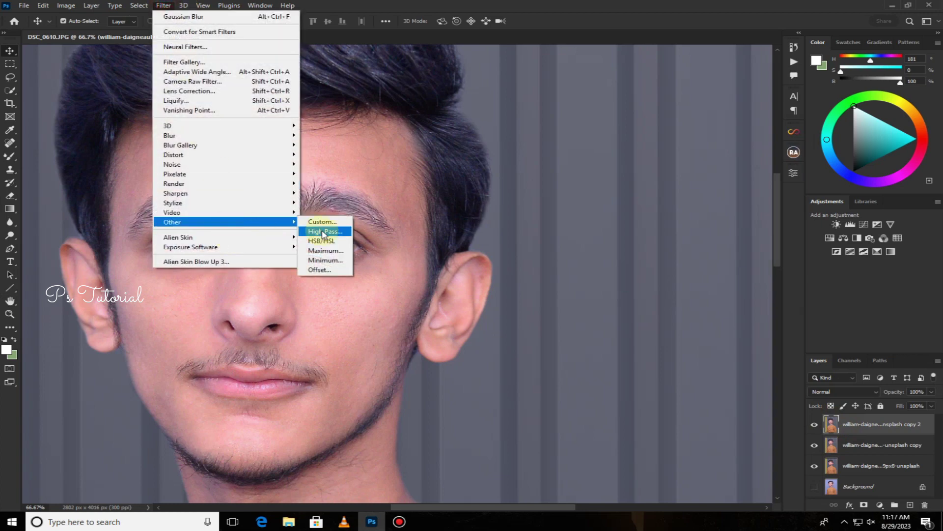
{"action": "left_click", "coordinate": [322, 230]}
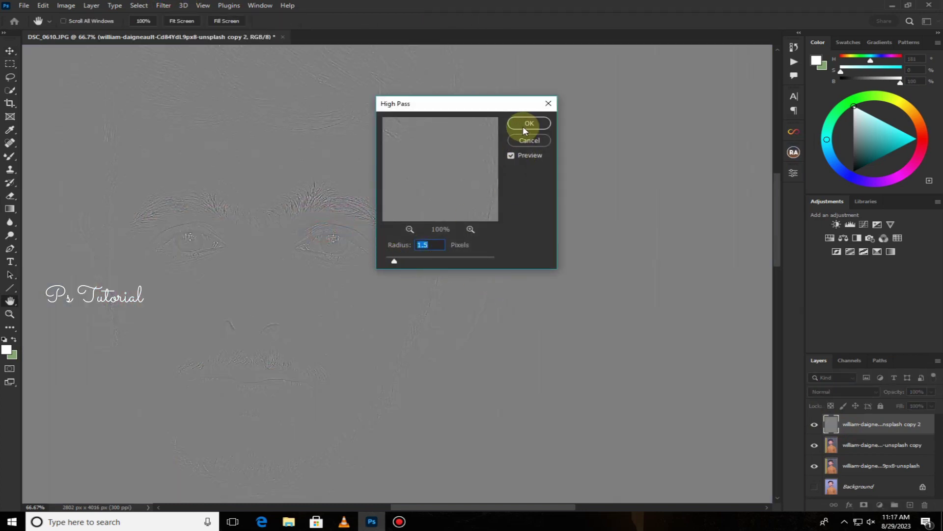
{"action": "left_click", "coordinate": [525, 125]}
{"action": "left_click", "coordinate": [859, 393]}
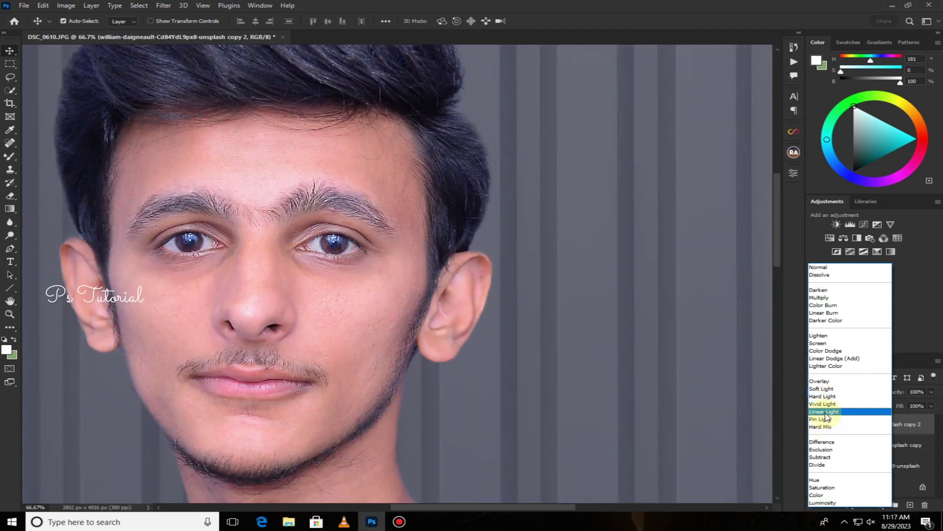
{"action": "left_click", "coordinate": [825, 411]}
{"action": "left_click", "coordinate": [869, 446]}
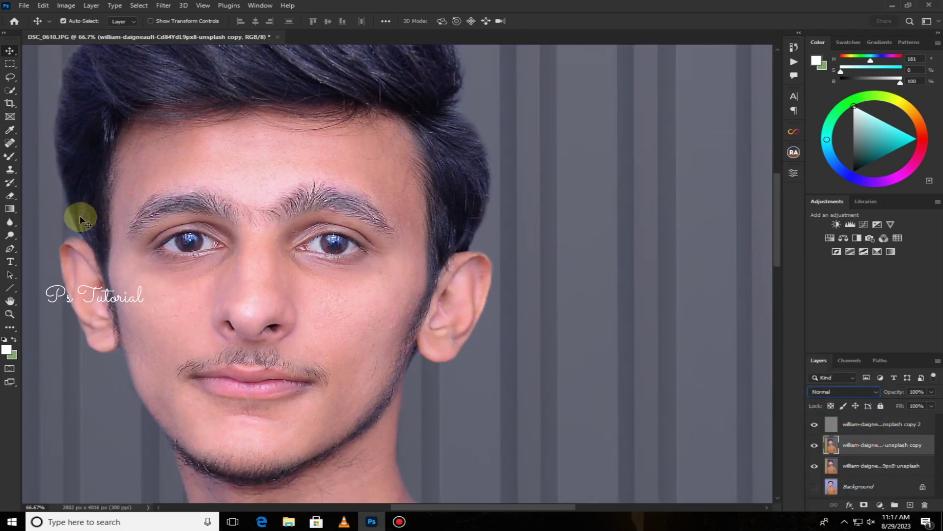
Step: Blend the forehead skin with the Mixer Brush at 100% zoom
{"action": "left_click", "coordinate": [6, 161]}
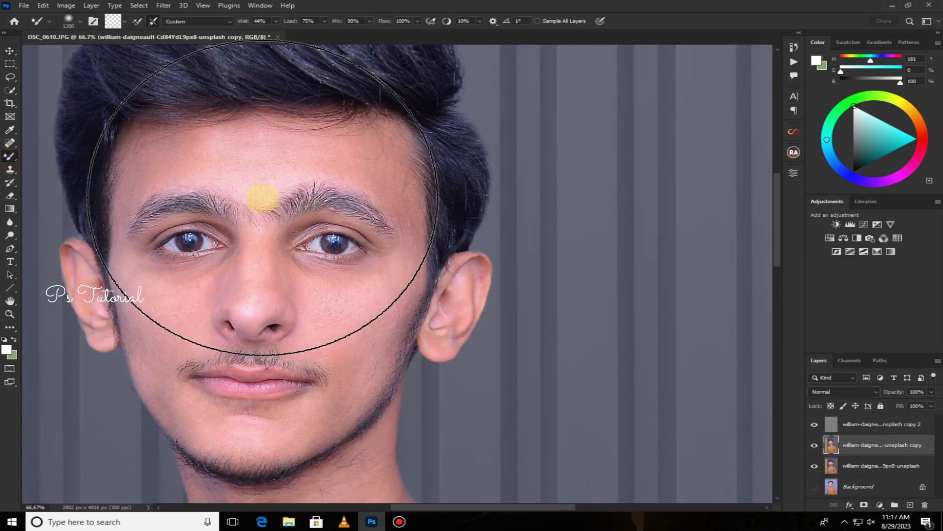
{"action": "key", "text": "ctrl+plus"}
{"action": "left_click_drag", "start_coordinate": [314, 210], "coordinate": [337, 263]}
{"action": "key", "text": "bracketleft"}
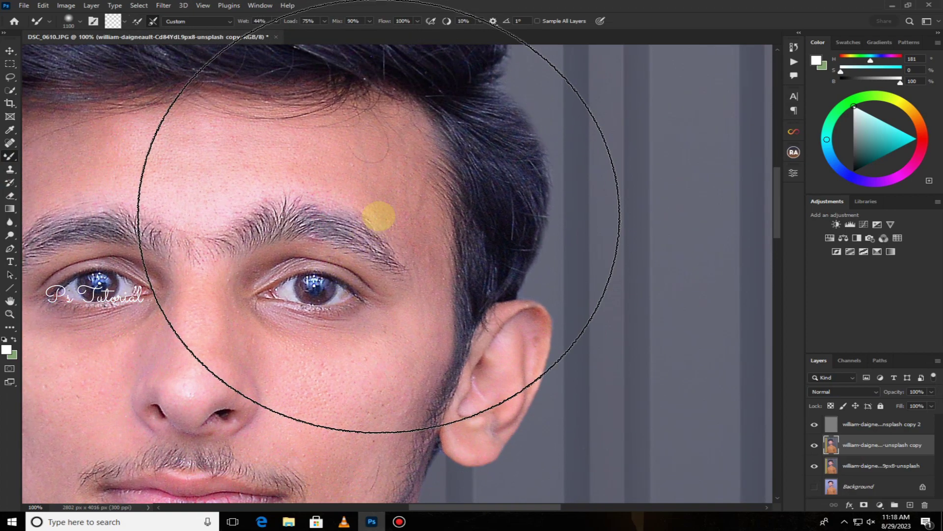
{"action": "key", "text": "bracketleft"}
{"action": "key", "text": "bracketleft"}
{"action": "key", "text": "bracketleft"}
{"action": "key", "text": "bracketleft"}
{"action": "key", "text": "bracketleft"}
{"action": "key", "text": "bracketleft"}
{"action": "key", "text": "bracketleft"}
{"action": "key", "text": "bracketleft"}
{"action": "key", "text": "bracketleft"}
{"action": "key", "text": "bracketleft"}
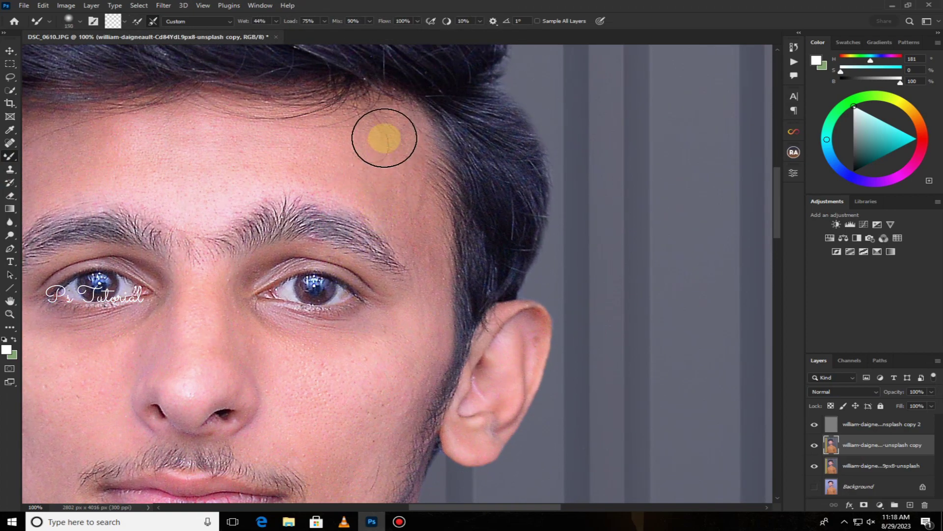
{"action": "left_click_drag", "start_coordinate": [389, 174], "coordinate": [389, 141]}
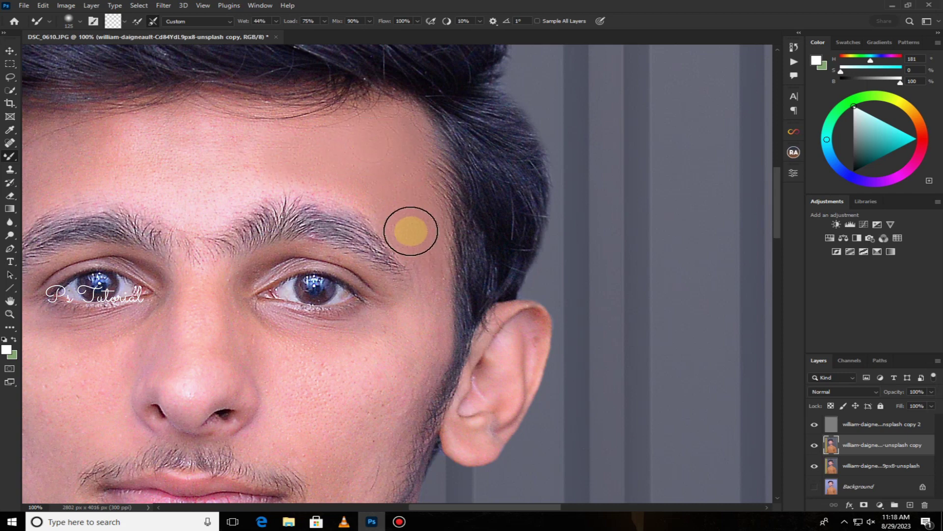
{"action": "left_click_drag", "start_coordinate": [389, 141], "coordinate": [299, 184]}
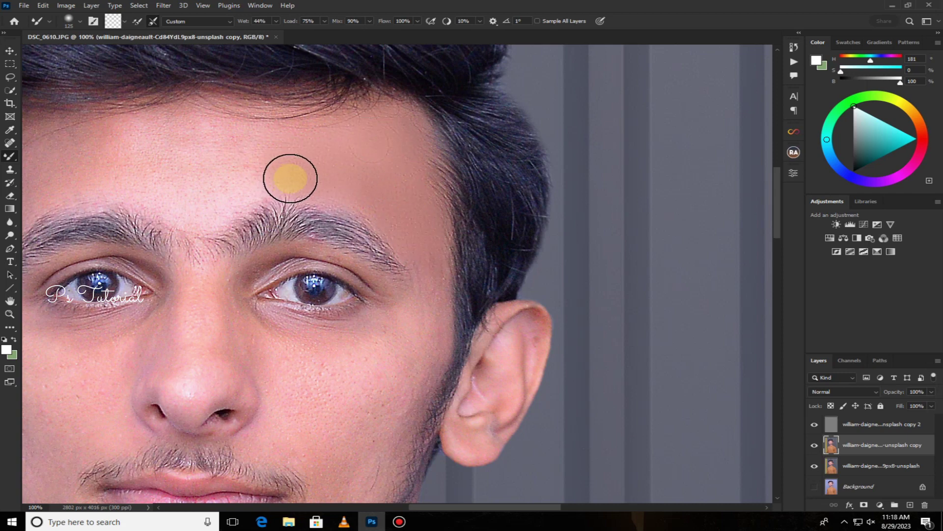
{"action": "key", "text": "bracketright"}
{"action": "key", "text": "bracketright"}
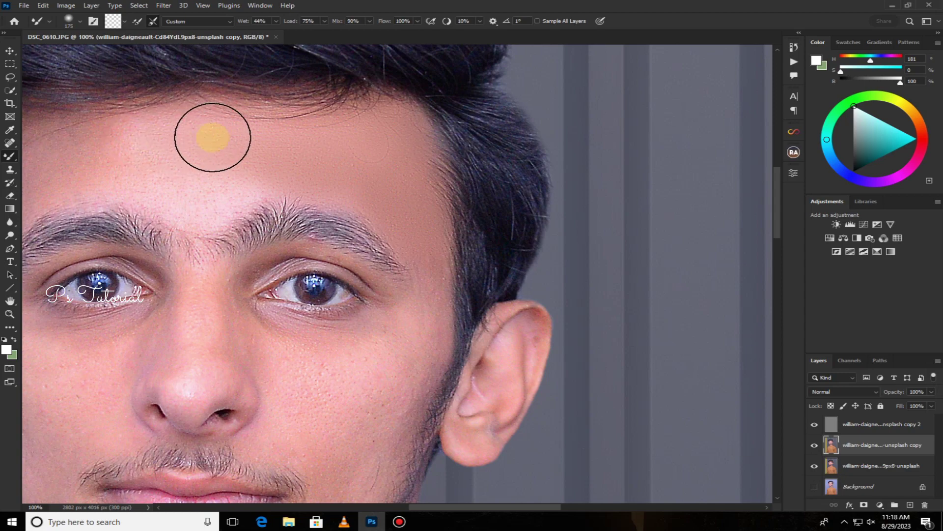
{"action": "mouse_move", "coordinate": [212, 137]}
{"action": "left_mouse_down"}
{"action": "mouse_move", "coordinate": [199, 192]}
{"action": "mouse_move", "coordinate": [221, 185]}
{"action": "mouse_move", "coordinate": [123, 154]}
{"action": "mouse_move", "coordinate": [221, 206]}
{"action": "mouse_move", "coordinate": [380, 225]}
{"action": "left_mouse_up"}
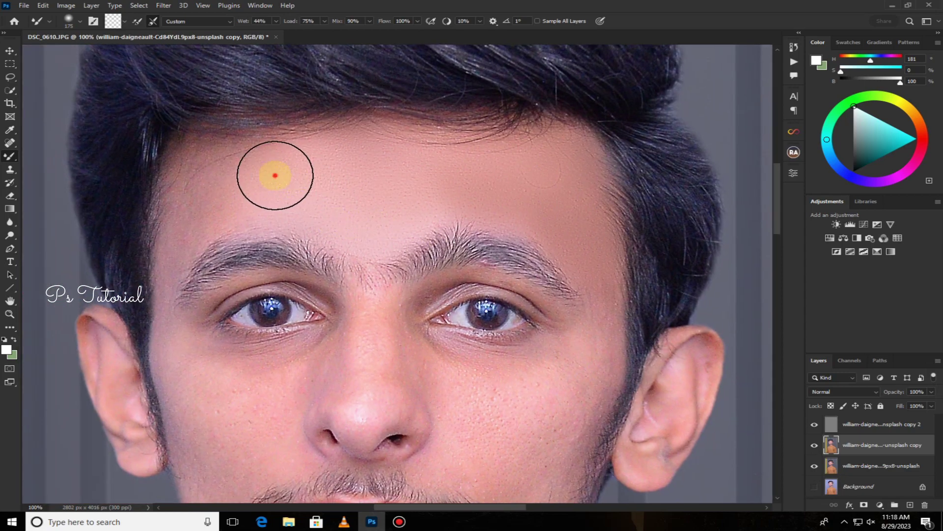
{"action": "mouse_move", "coordinate": [273, 176]}
{"action": "left_mouse_down"}
{"action": "mouse_move", "coordinate": [200, 162]}
{"action": "mouse_move", "coordinate": [190, 215]}
{"action": "mouse_move", "coordinate": [241, 186]}
{"action": "left_mouse_up"}
{"action": "left_click_drag", "start_coordinate": [360, 164], "coordinate": [461, 169]}
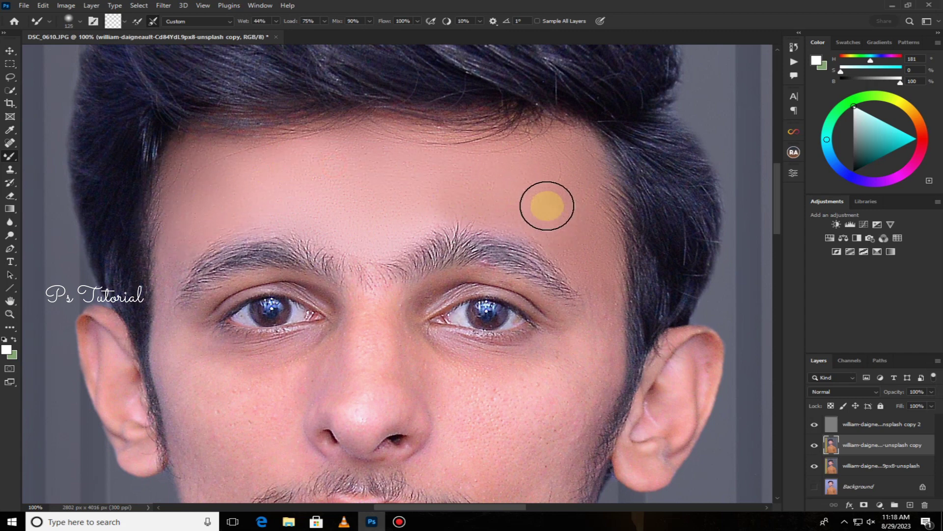
{"action": "left_click_drag", "start_coordinate": [418, 196], "coordinate": [487, 197]}
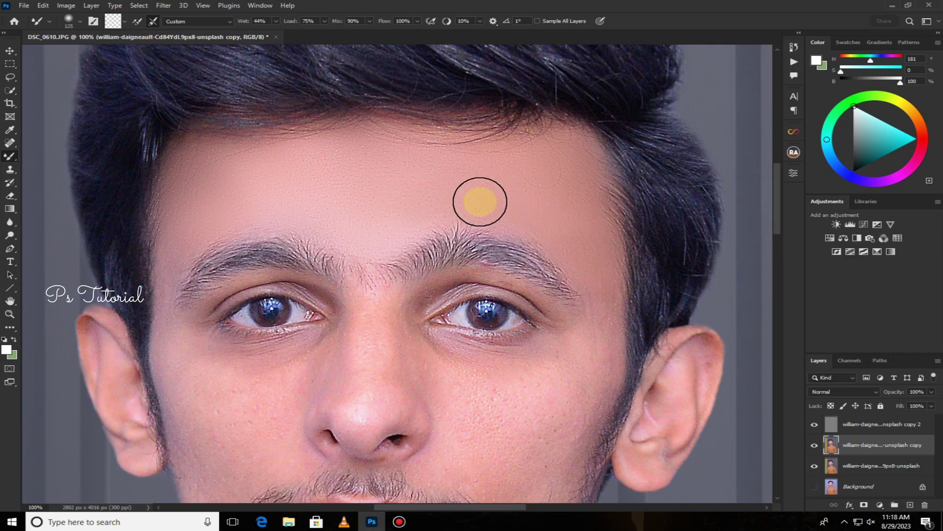
{"action": "left_click_drag", "start_coordinate": [376, 217], "coordinate": [486, 200]}
Step: Smooth the right cheek from the ear down toward the chin
{"action": "left_click_drag", "start_coordinate": [602, 285], "coordinate": [530, 377]}
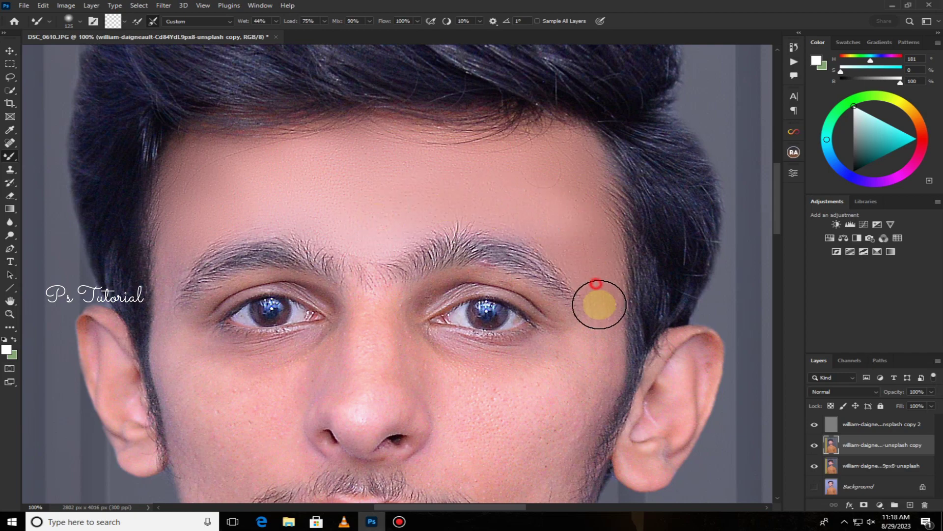
{"action": "left_click_drag", "start_coordinate": [425, 251], "coordinate": [317, 103]}
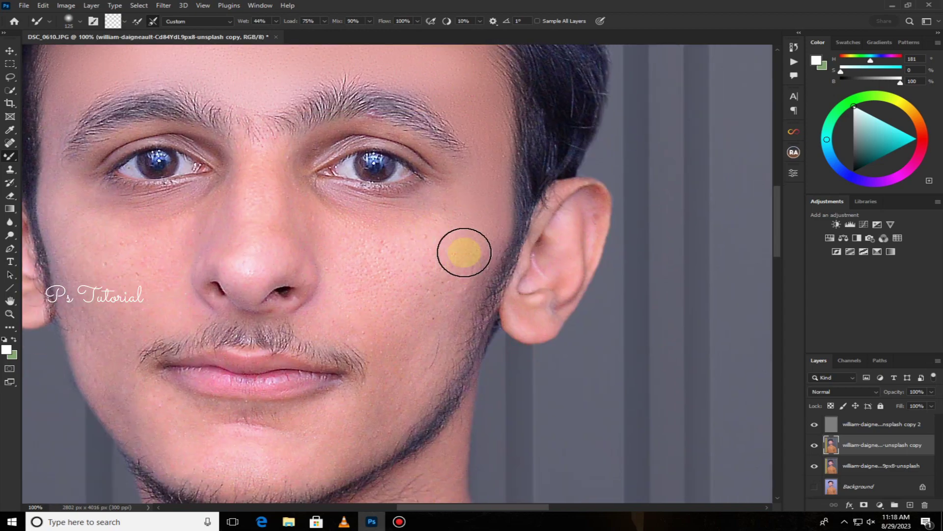
{"action": "left_click_drag", "start_coordinate": [464, 218], "coordinate": [434, 279]}
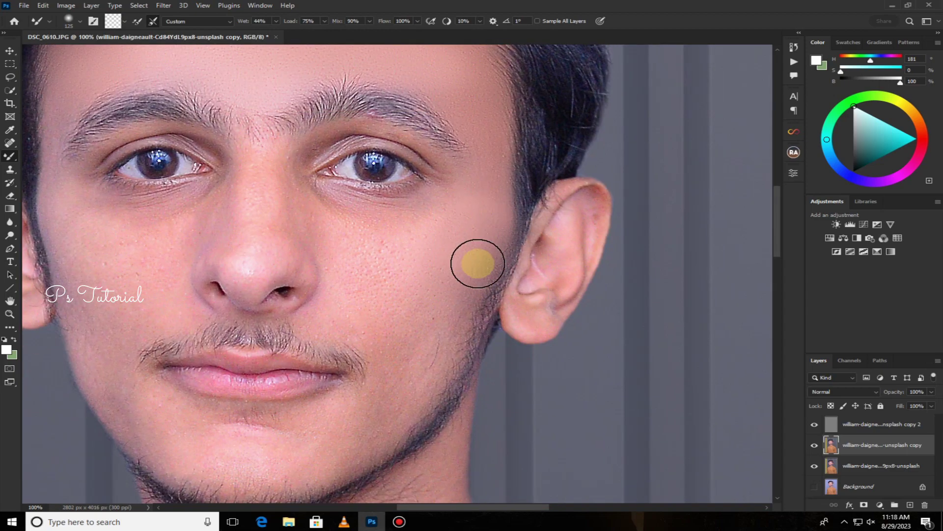
{"action": "left_click_drag", "start_coordinate": [472, 213], "coordinate": [463, 276]}
{"action": "left_click_drag", "start_coordinate": [477, 238], "coordinate": [464, 288]}
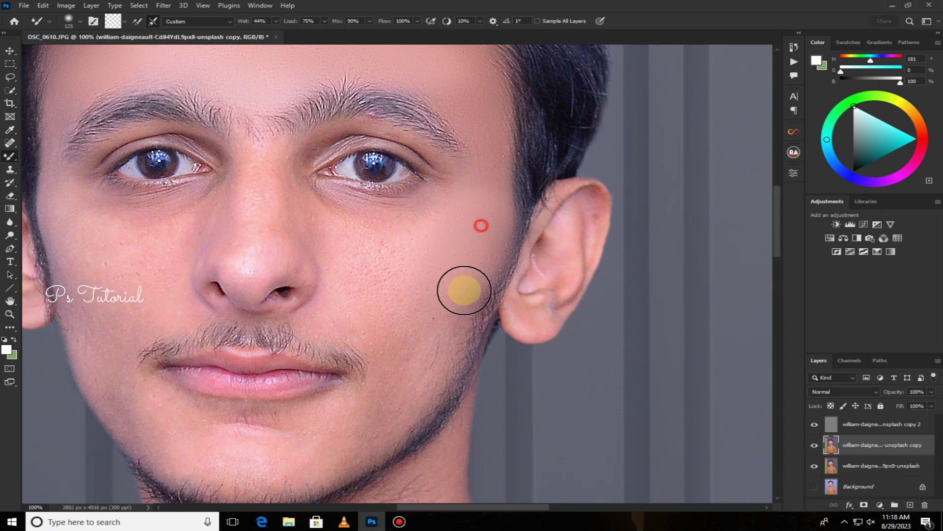
{"action": "left_click_drag", "start_coordinate": [413, 259], "coordinate": [440, 226]}
{"action": "left_click_drag", "start_coordinate": [371, 276], "coordinate": [383, 404]}
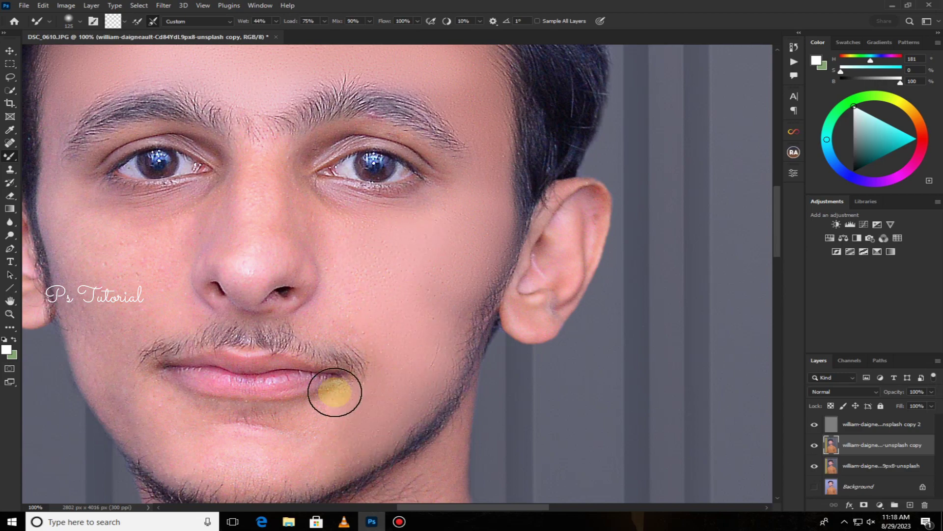
Step: Smooth the left cheek, the nose and the skin under the right eye
{"action": "left_click_drag", "start_coordinate": [83, 144], "coordinate": [242, 199]}
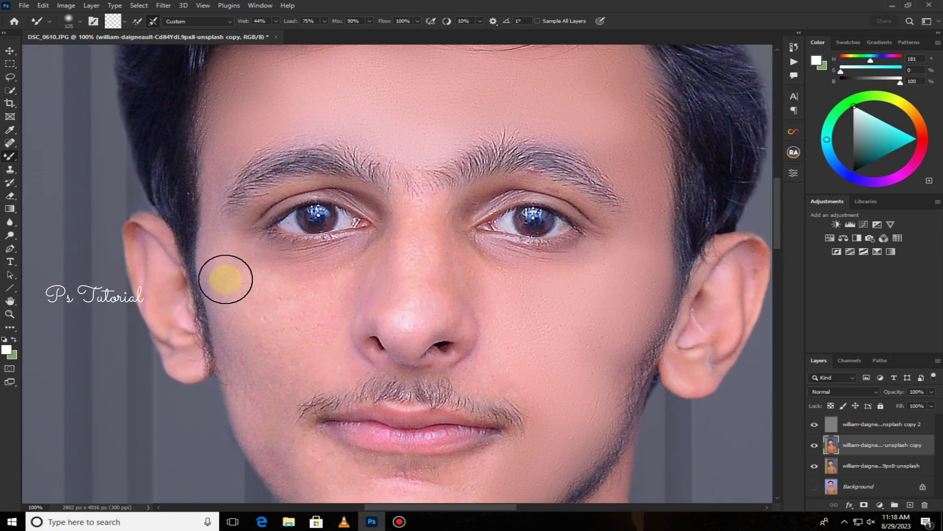
{"action": "mouse_move", "coordinate": [293, 312]}
{"action": "left_mouse_down"}
{"action": "mouse_move", "coordinate": [218, 288]}
{"action": "mouse_move", "coordinate": [410, 284]}
{"action": "left_mouse_up"}
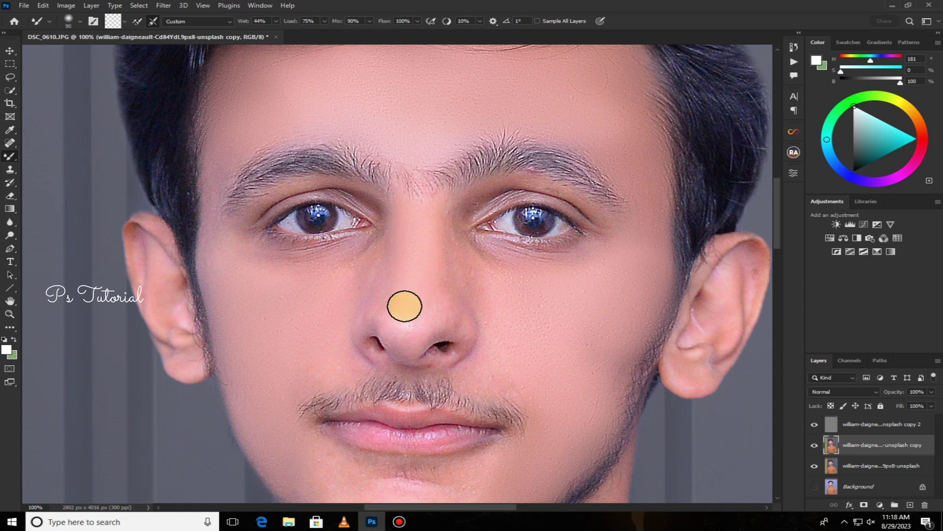
{"action": "mouse_move", "coordinate": [455, 321]}
{"action": "left_mouse_down"}
{"action": "mouse_move", "coordinate": [441, 244]}
{"action": "mouse_move", "coordinate": [416, 234]}
{"action": "left_mouse_up"}
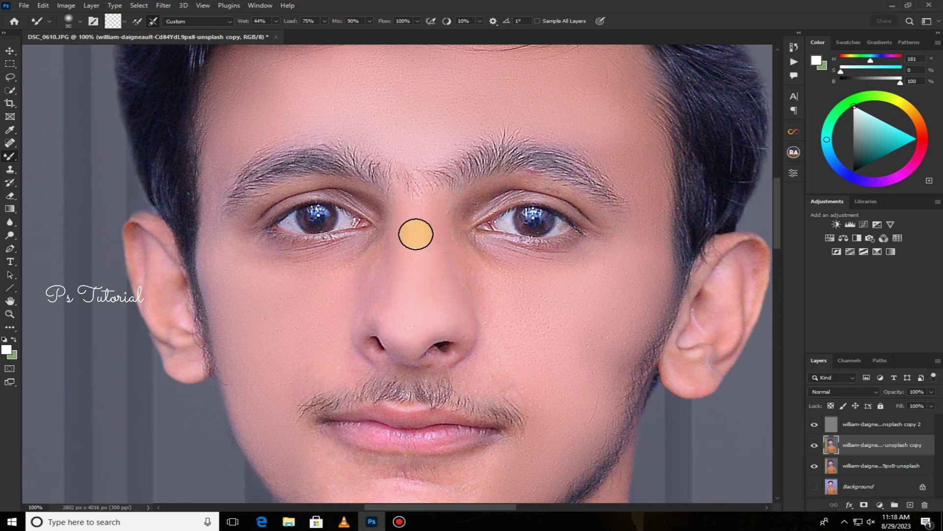
{"action": "mouse_move", "coordinate": [382, 300]}
{"action": "left_mouse_down"}
{"action": "mouse_move", "coordinate": [360, 270]}
{"action": "mouse_move", "coordinate": [367, 253]}
{"action": "mouse_move", "coordinate": [289, 268]}
{"action": "mouse_move", "coordinate": [217, 214]}
{"action": "mouse_move", "coordinate": [245, 254]}
{"action": "left_mouse_up"}
{"action": "mouse_move", "coordinate": [472, 251]}
{"action": "left_mouse_down"}
{"action": "mouse_move", "coordinate": [471, 284]}
{"action": "mouse_move", "coordinate": [486, 282]}
{"action": "mouse_move", "coordinate": [492, 258]}
{"action": "mouse_move", "coordinate": [558, 267]}
{"action": "mouse_move", "coordinate": [508, 264]}
{"action": "mouse_move", "coordinate": [552, 255]}
{"action": "mouse_move", "coordinate": [613, 220]}
{"action": "mouse_move", "coordinate": [506, 187]}
{"action": "mouse_move", "coordinate": [270, 223]}
{"action": "mouse_move", "coordinate": [255, 207]}
{"action": "mouse_move", "coordinate": [385, 181]}
{"action": "left_mouse_up"}
{"action": "mouse_move", "coordinate": [379, 349]}
{"action": "left_mouse_down"}
{"action": "mouse_move", "coordinate": [323, 235]}
{"action": "mouse_move", "coordinate": [363, 423]}
{"action": "left_mouse_up"}
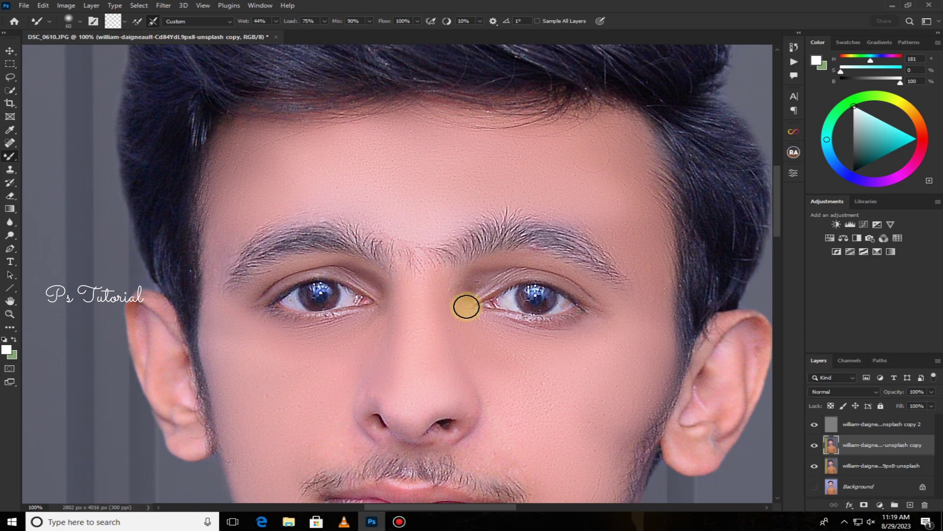
Step: Blend the skin across the chin, the left lip corner and the right cheek
{"action": "left_click_drag", "start_coordinate": [465, 305], "coordinate": [354, 184]}
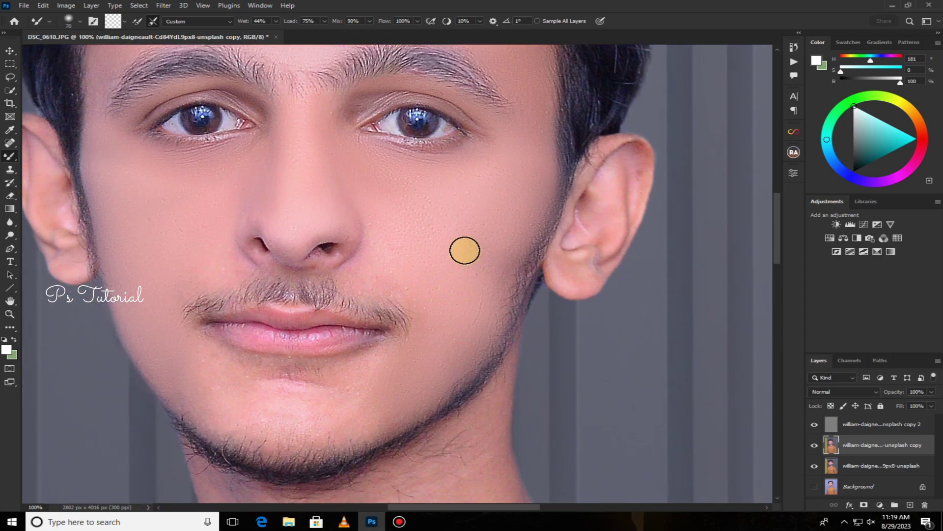
{"action": "key", "text": "bracketright"}
{"action": "key", "text": "bracketright"}
{"action": "key", "text": "bracketright"}
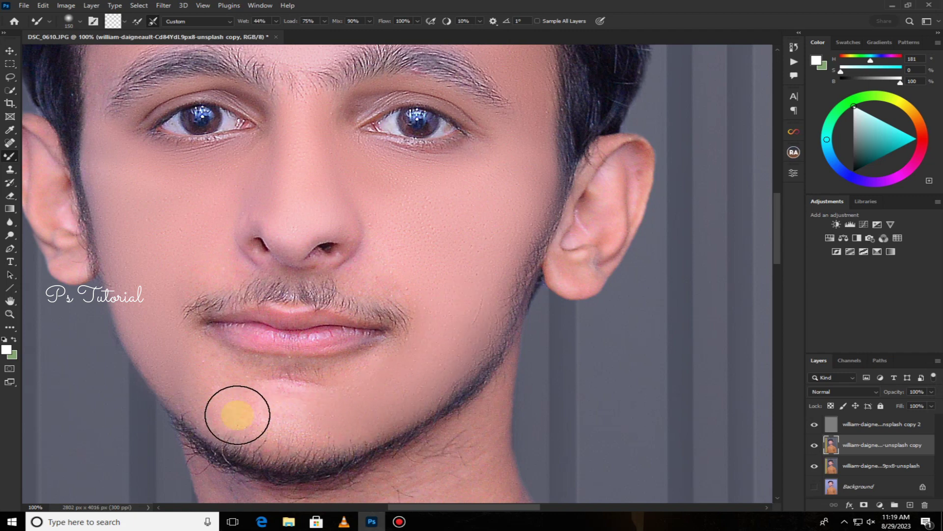
{"action": "key", "text": "bracketleft"}
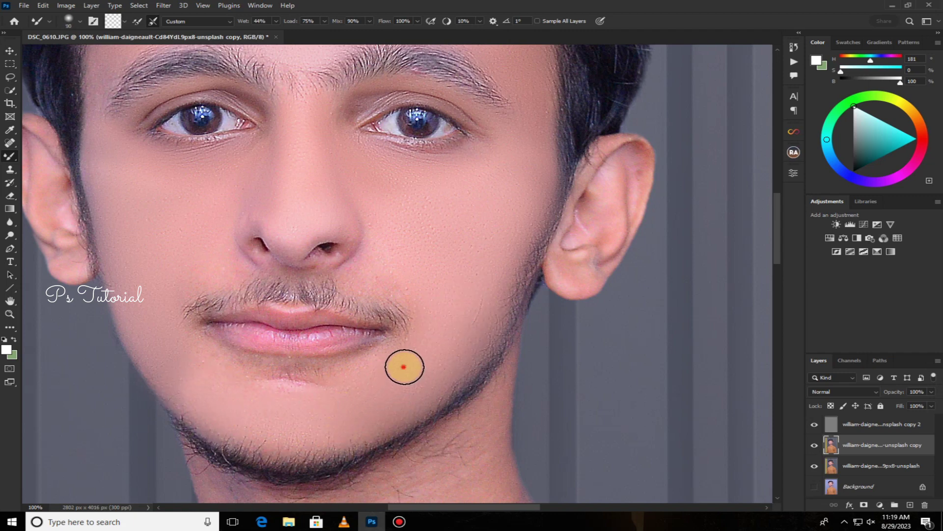
{"action": "mouse_move", "coordinate": [404, 367]}
{"action": "left_mouse_down"}
{"action": "mouse_move", "coordinate": [396, 358]}
{"action": "mouse_move", "coordinate": [252, 370]}
{"action": "mouse_move", "coordinate": [169, 337]}
{"action": "mouse_move", "coordinate": [202, 333]}
{"action": "left_mouse_up"}
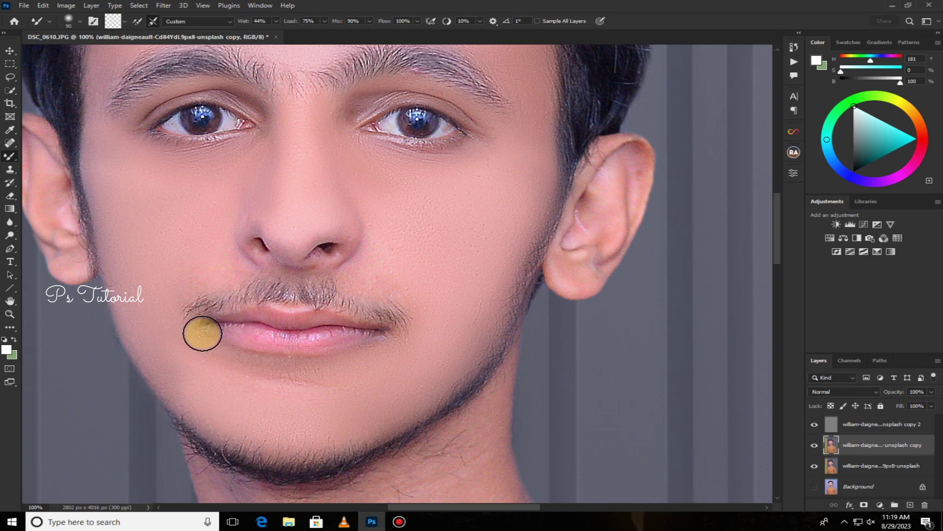
{"action": "left_click", "coordinate": [169, 343]}
{"action": "left_click", "coordinate": [398, 254]}
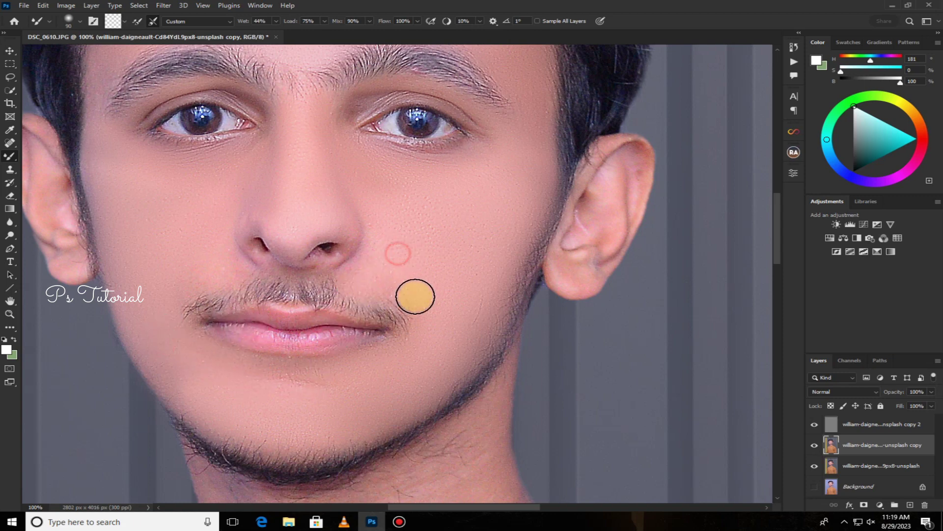
{"action": "left_click", "coordinate": [379, 222]}
Step: With a smaller brush, smooth the nose bridge, beside the nostril, beside the left eye and the left cheek
{"action": "key", "text": "bracketleft"}
{"action": "key", "text": "bracketleft"}
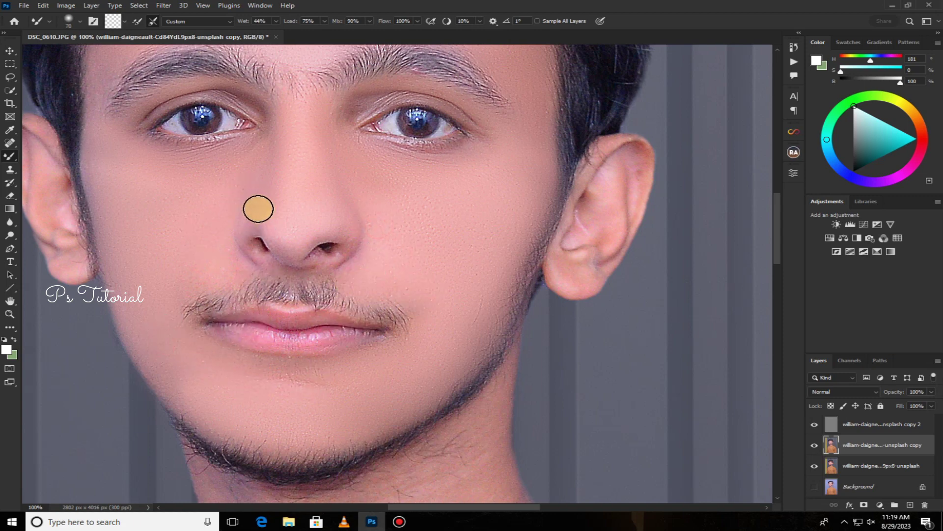
{"action": "left_click", "coordinate": [265, 167]}
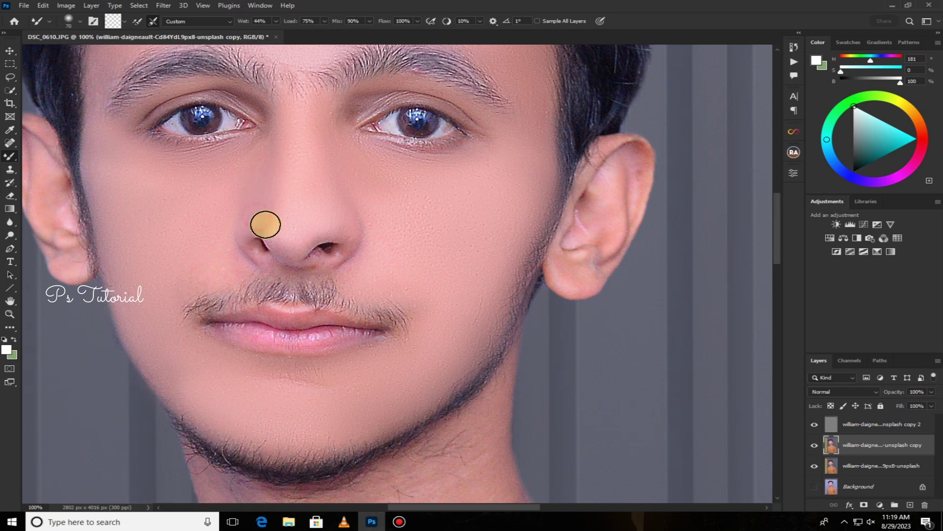
{"action": "left_click", "coordinate": [251, 213]}
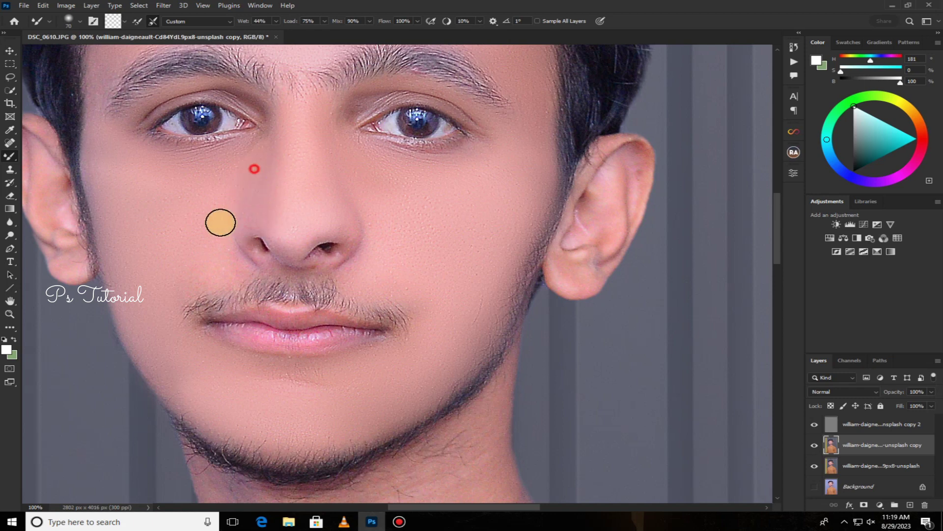
{"action": "left_click", "coordinate": [110, 126]}
{"action": "left_click", "coordinate": [139, 192]}
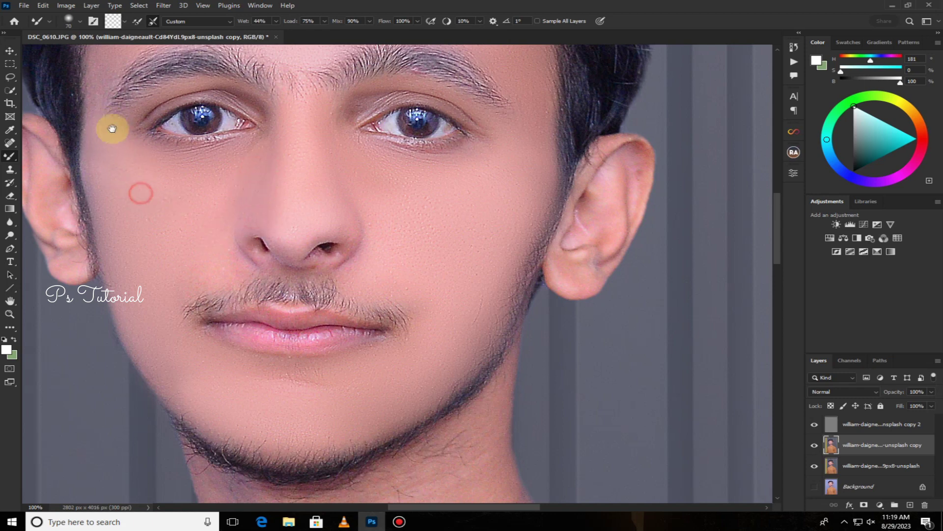
{"action": "left_click_drag", "start_coordinate": [227, 306], "coordinate": [395, 206]}
{"action": "left_click_drag", "start_coordinate": [447, 347], "coordinate": [236, 224]}
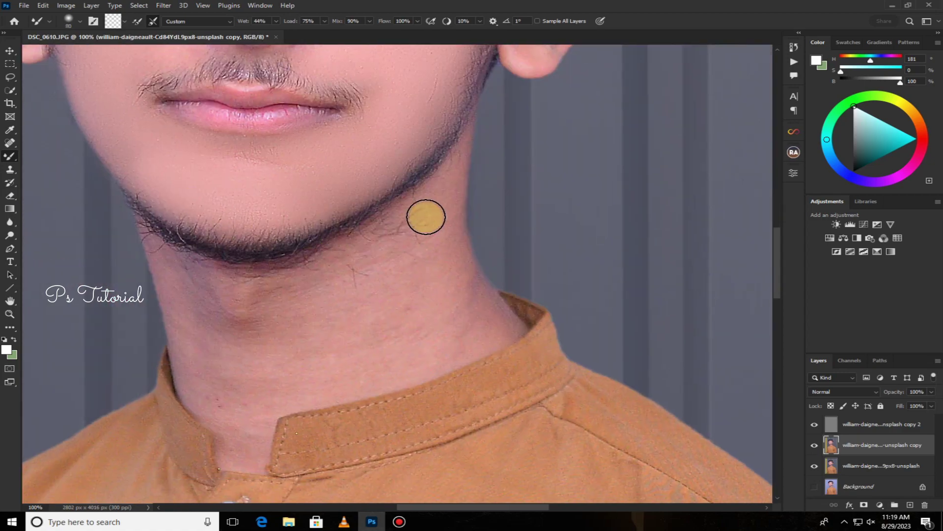
Step: Set Mixer Brush wetness to 13% and smooth the side of the neck, under the chin and near the collar
{"action": "left_click", "coordinate": [445, 192]}
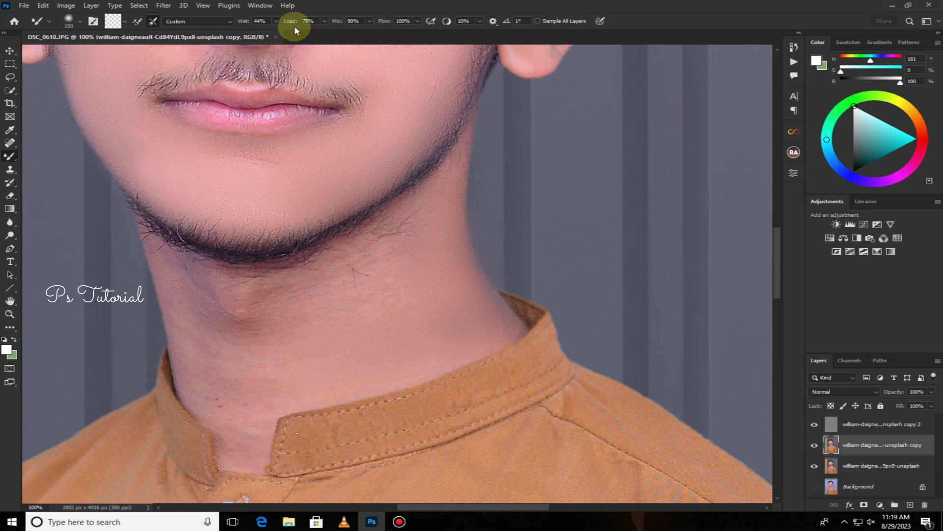
{"action": "left_click_drag", "start_coordinate": [260, 33], "coordinate": [262, 33]}
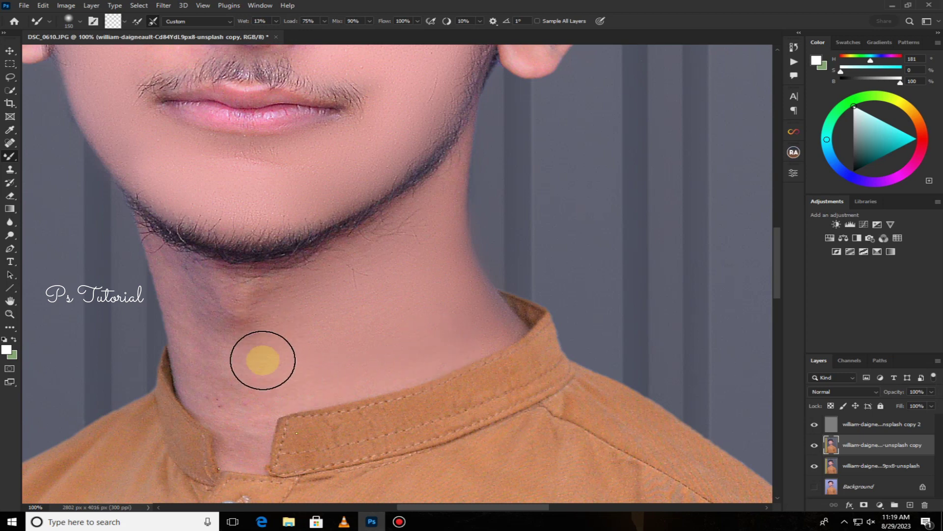
{"action": "key", "text": "bracketright"}
{"action": "key", "text": "bracketright"}
{"action": "key", "text": "bracketright"}
{"action": "key", "text": "bracketleft"}
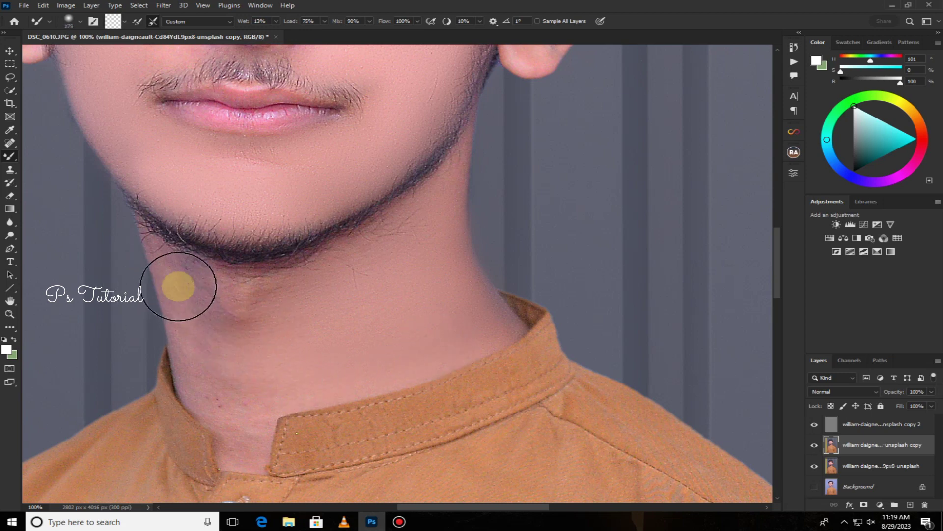
{"action": "key", "text": "bracketleft"}
{"action": "key", "text": "bracketleft"}
{"action": "key", "text": "bracketleft"}
{"action": "key", "text": "bracketleft"}
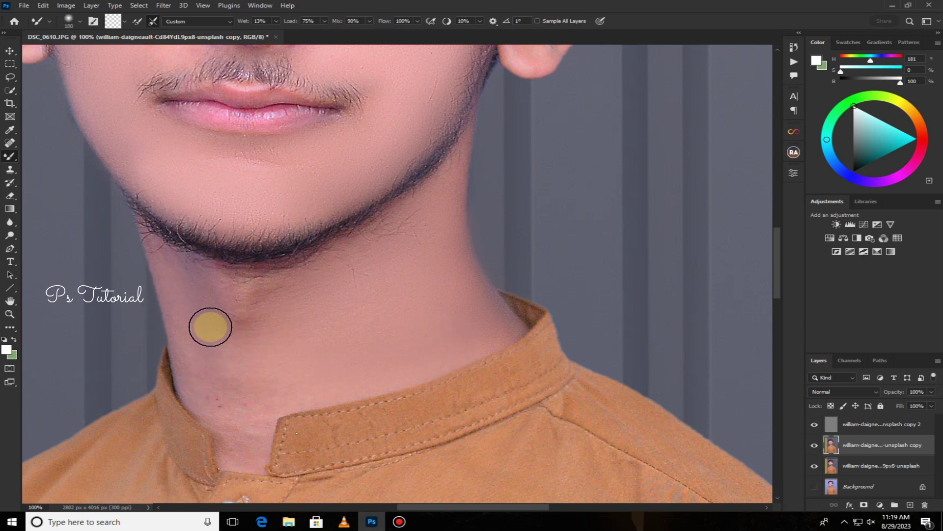
{"action": "left_click_drag", "start_coordinate": [227, 358], "coordinate": [297, 349]}
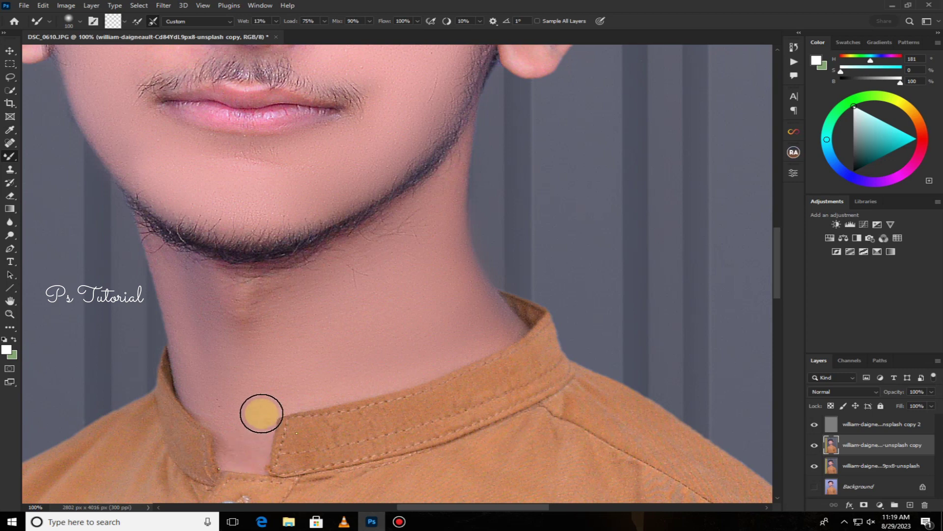
{"action": "left_click", "coordinate": [232, 301]}
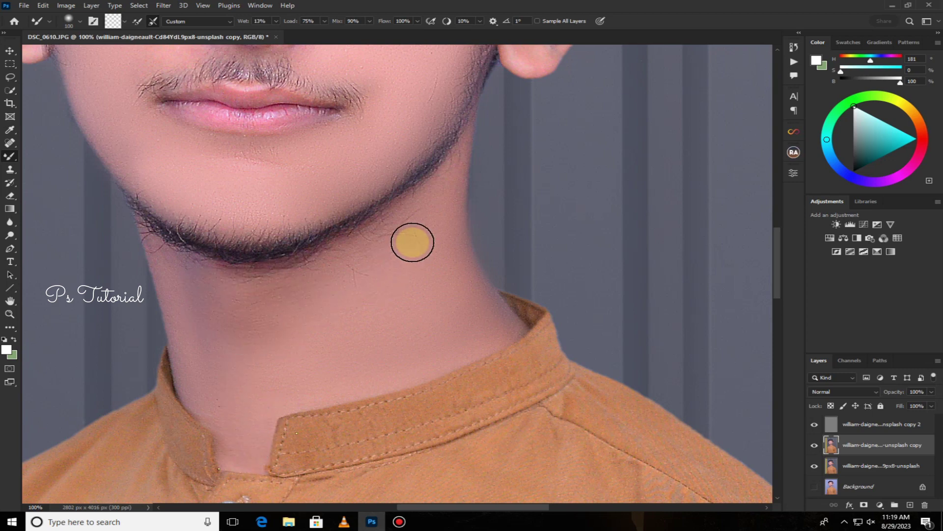
{"action": "left_click", "coordinate": [423, 214]}
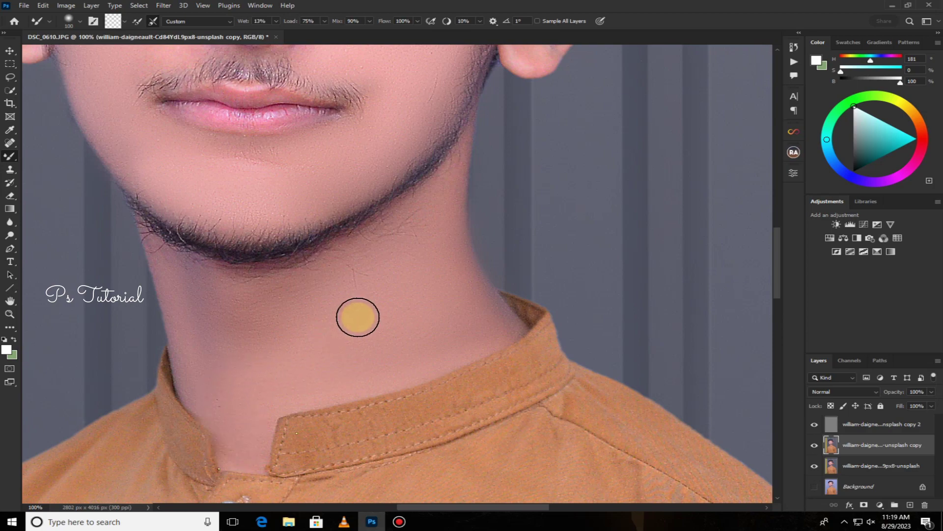
{"action": "key", "text": "ctrl+minus"}
{"action": "key", "text": "ctrl+minus"}
{"action": "key", "text": "ctrl+minus"}
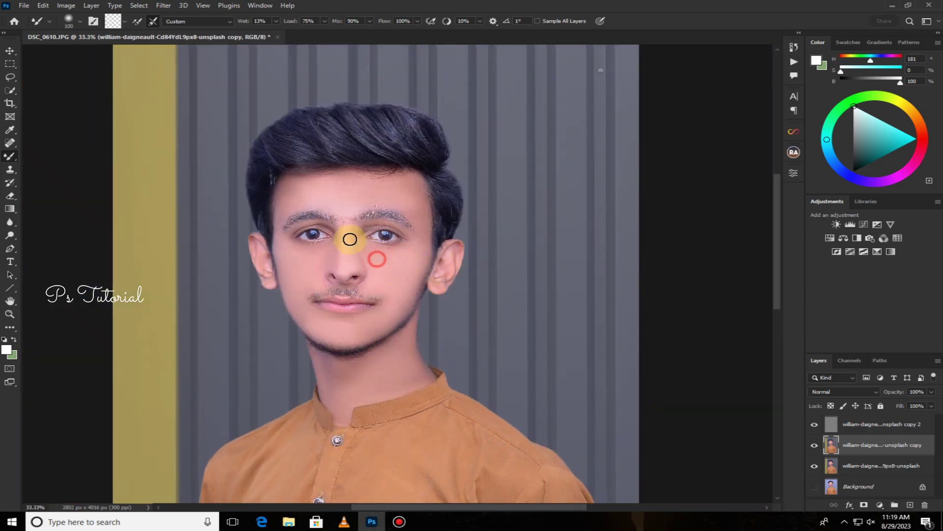
Step: Raise the retouched layer's opacity to 86%
{"action": "left_click", "coordinate": [815, 446]}
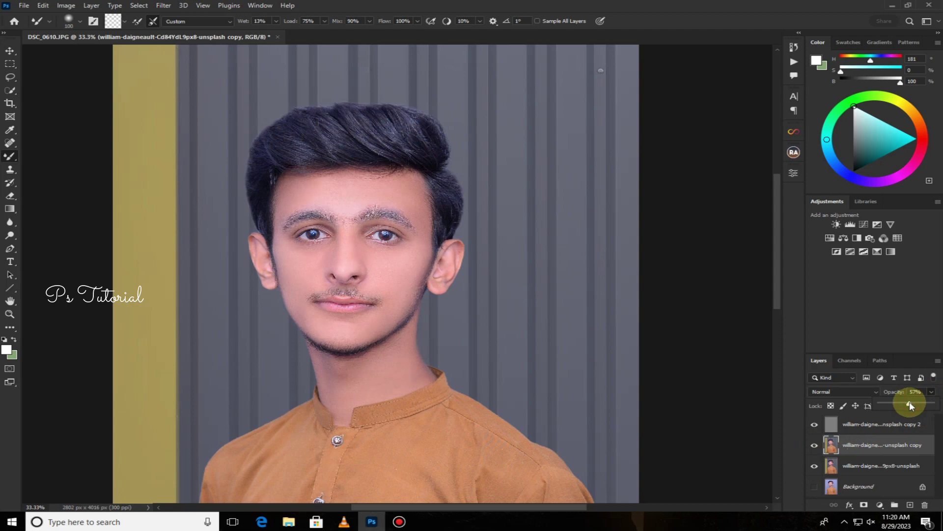
{"action": "left_click_drag", "start_coordinate": [910, 402], "coordinate": [927, 409]}
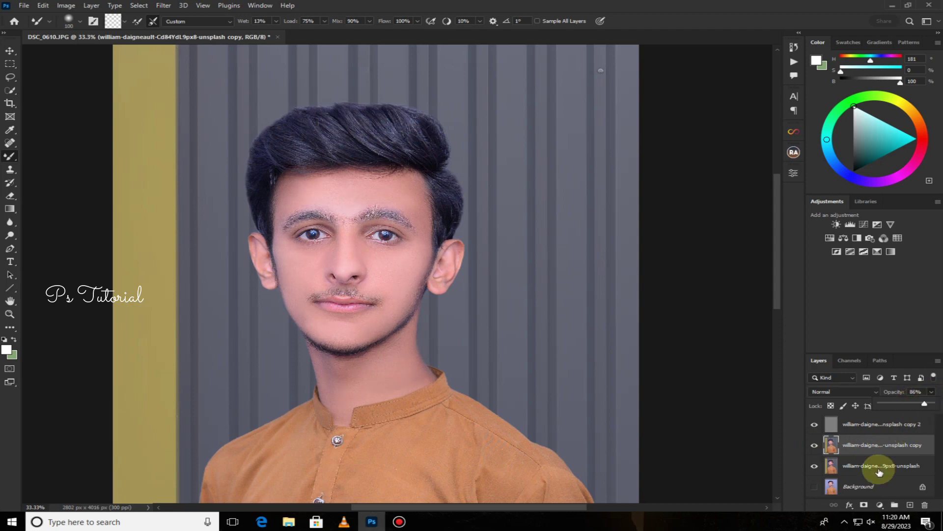
{"action": "left_click", "coordinate": [886, 445]}
Step: Merge all visible layers into one with Merge Visible
{"action": "right_click", "coordinate": [881, 447]}
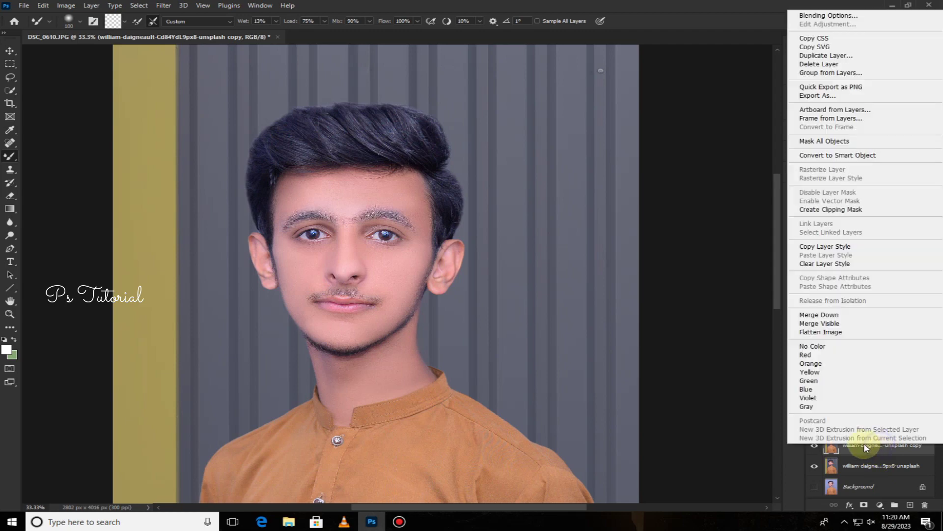
{"action": "left_click", "coordinate": [825, 323]}
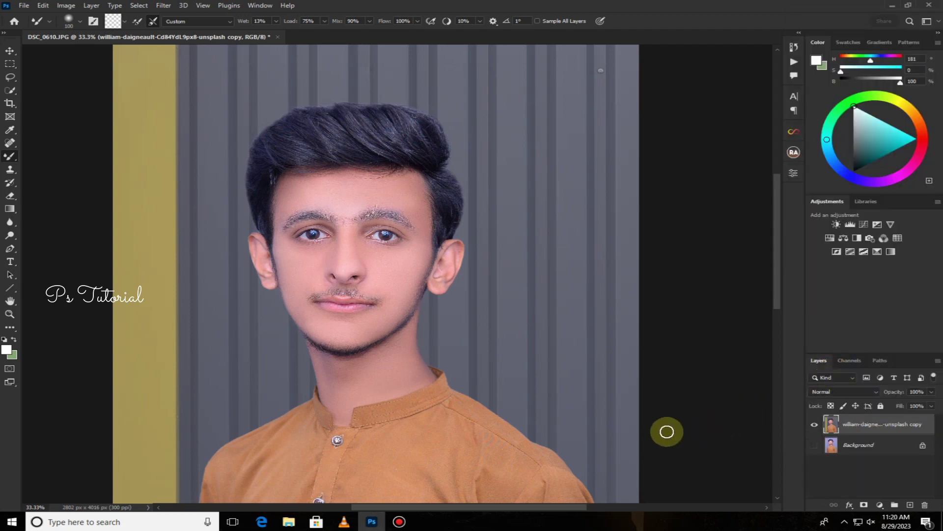
{"action": "scroll", "coordinate": [582, 374], "scroll_direction": "down", "scroll_amount": 2}
{"action": "key", "text": "ctrl+minus"}
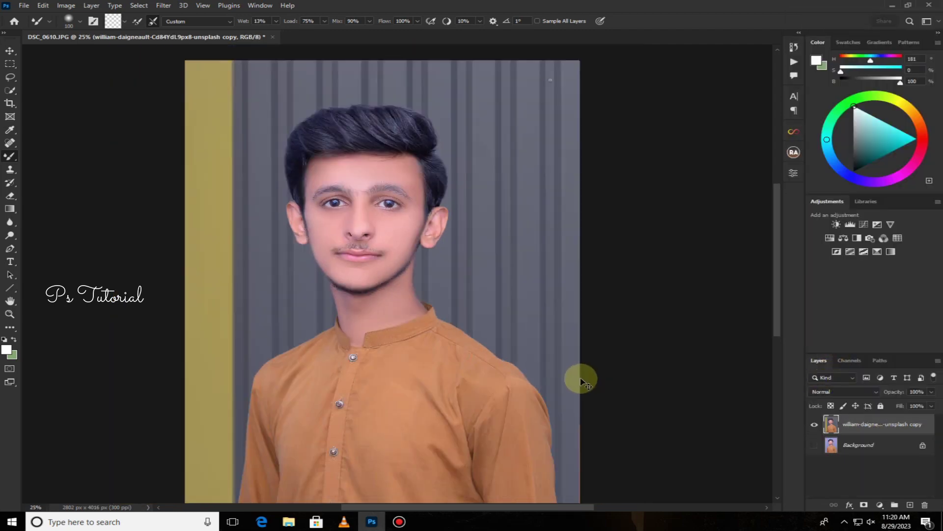
{"action": "key", "text": "ctrl+minus"}
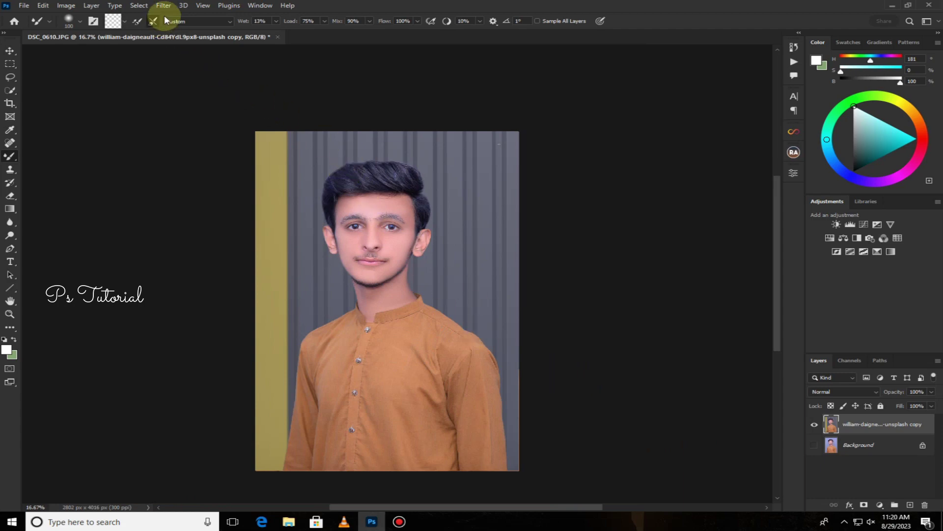
Step: Colour grade the merged portrait in Exposure X5 and apply it back to Photoshop
{"action": "left_click", "coordinate": [163, 5]}
{"action": "mouse_move", "coordinate": [190, 246]}
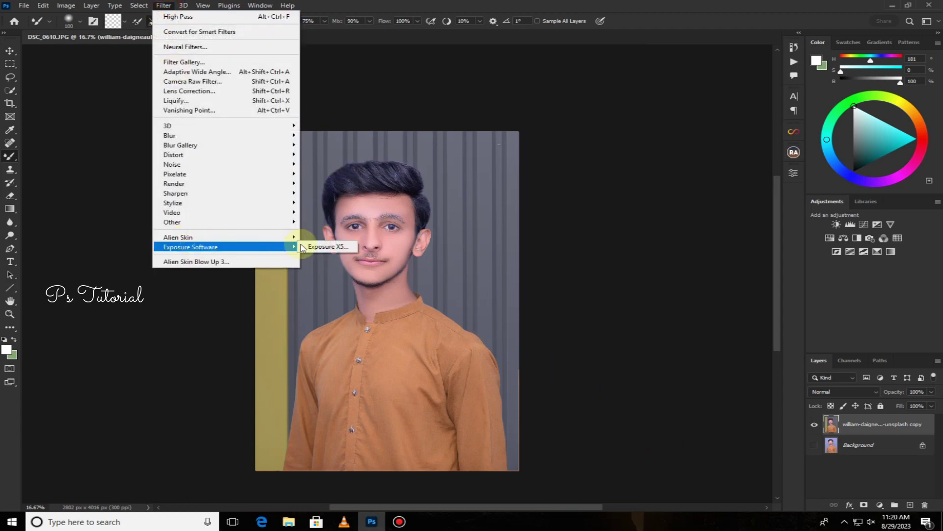
{"action": "left_click", "coordinate": [333, 246]}
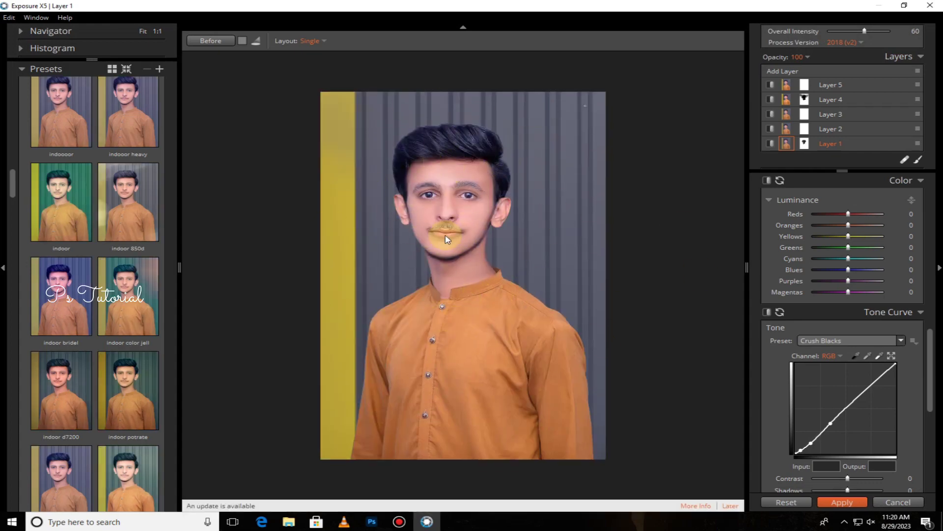
{"action": "scroll", "coordinate": [848, 288], "scroll_direction": "down", "scroll_amount": 3}
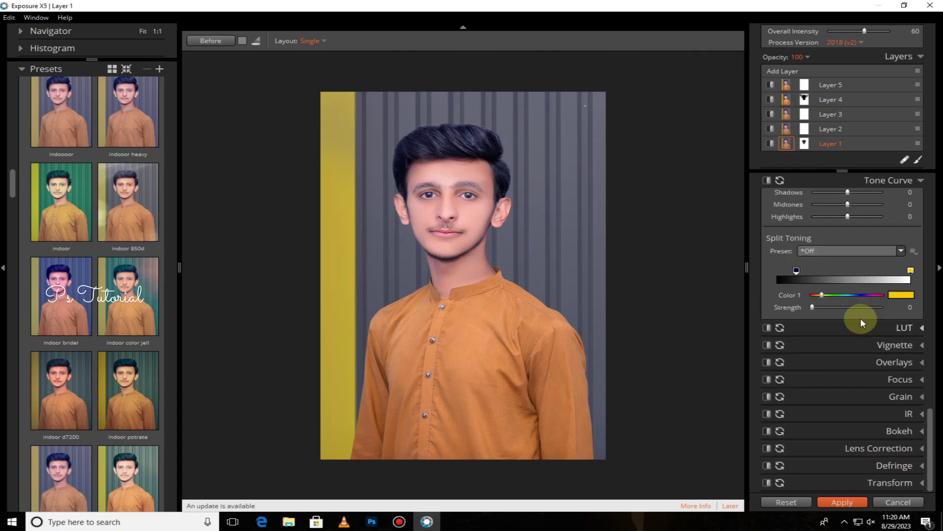
{"action": "scroll", "coordinate": [860, 318], "scroll_direction": "up", "scroll_amount": 10}
{"action": "left_click", "coordinate": [852, 507]}
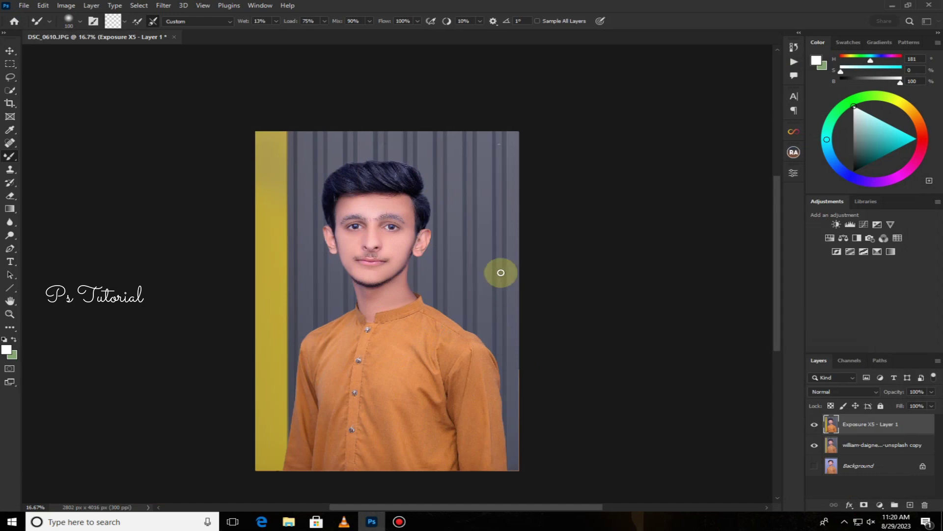
Step: Merge the Exposure X5 layer down into the portrait layer
{"action": "right_click", "coordinate": [870, 425]}
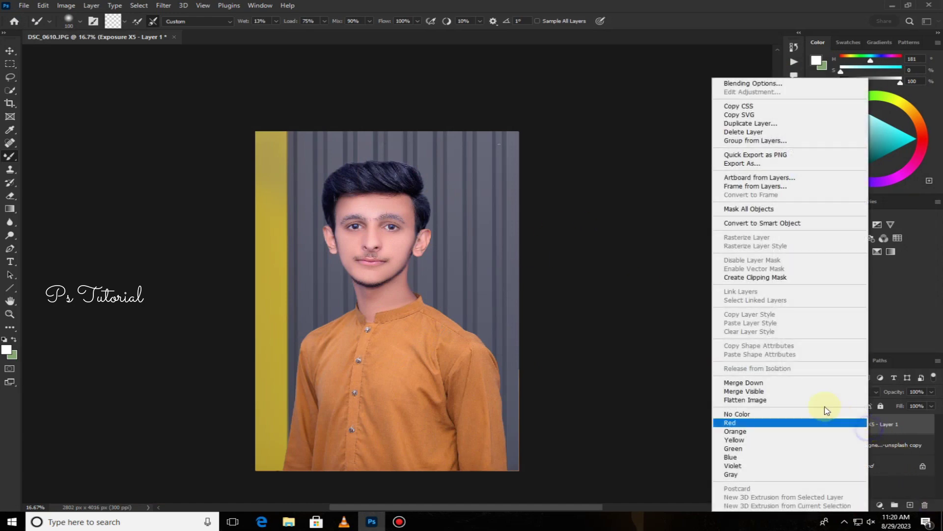
{"action": "left_click", "coordinate": [769, 387]}
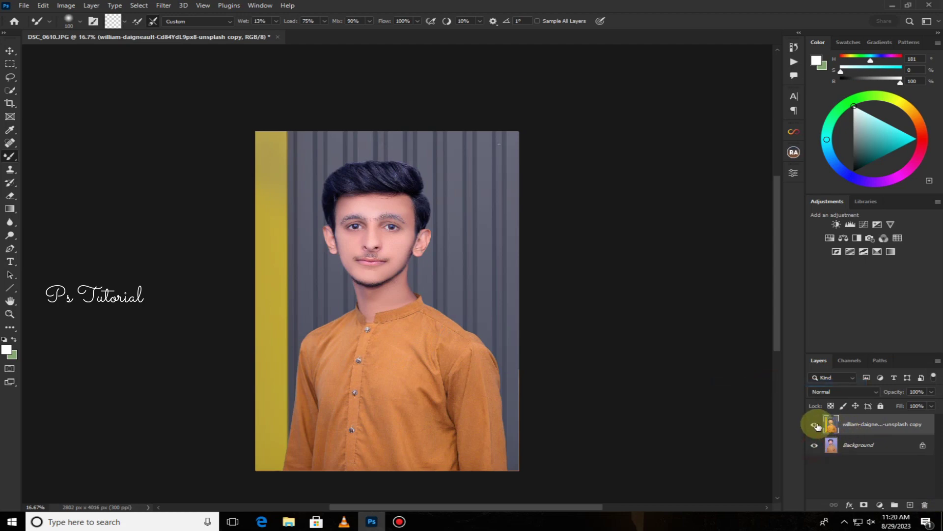
{"action": "key", "text": "ctrl+plus"}
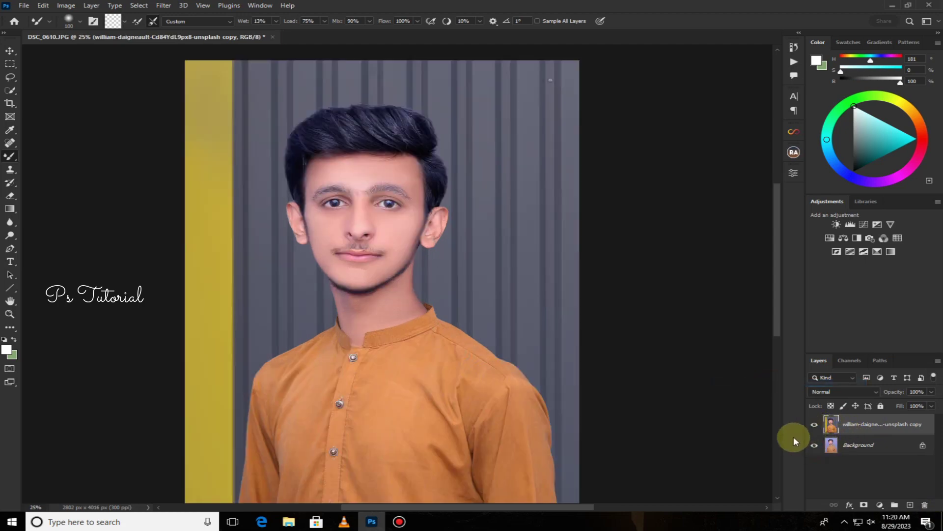
Step: Toggle the edited layer's visibility to compare before and after
{"action": "scroll", "coordinate": [628, 426], "scroll_direction": "down", "scroll_amount": 1}
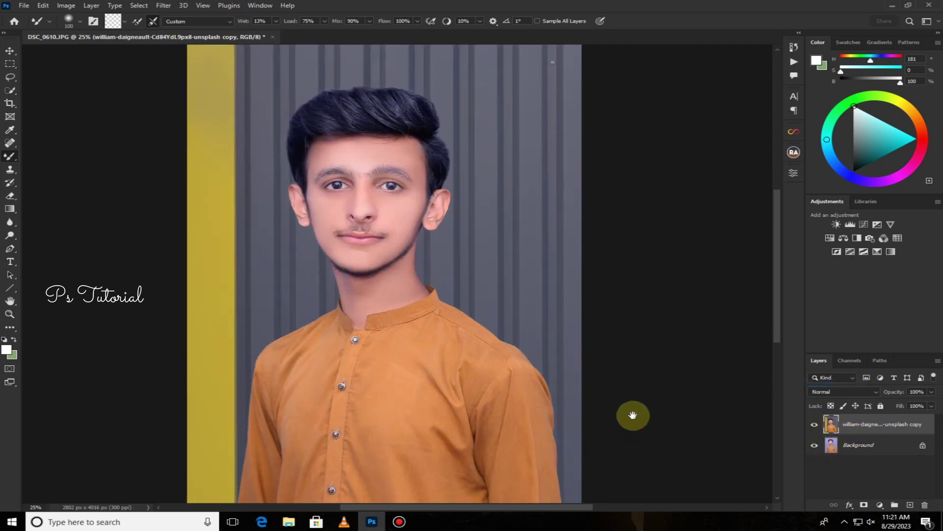
{"action": "left_click", "coordinate": [813, 425]}
{"action": "left_click", "coordinate": [813, 425]}
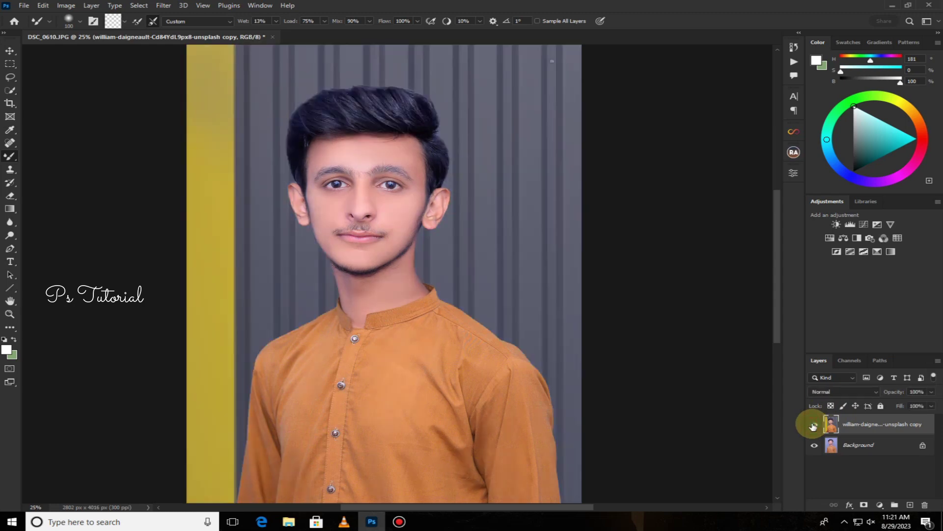
{"action": "left_click", "coordinate": [813, 425]}
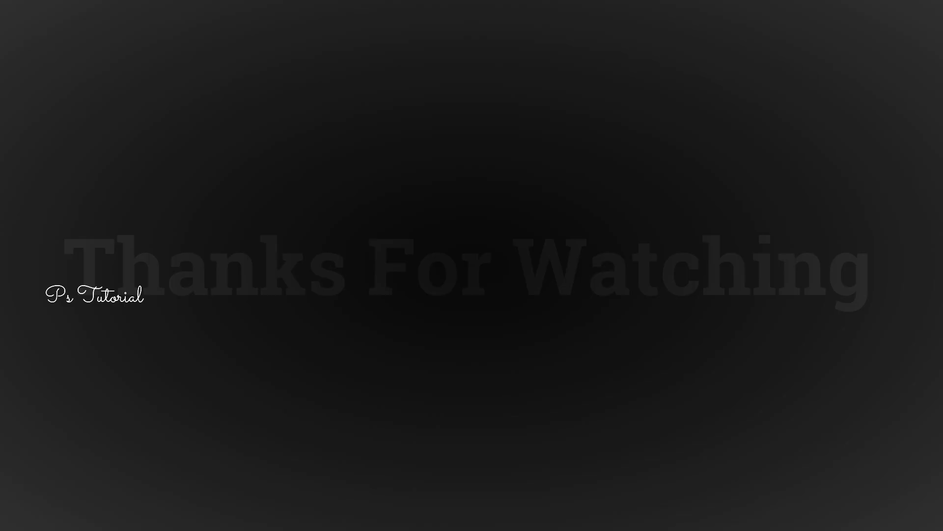